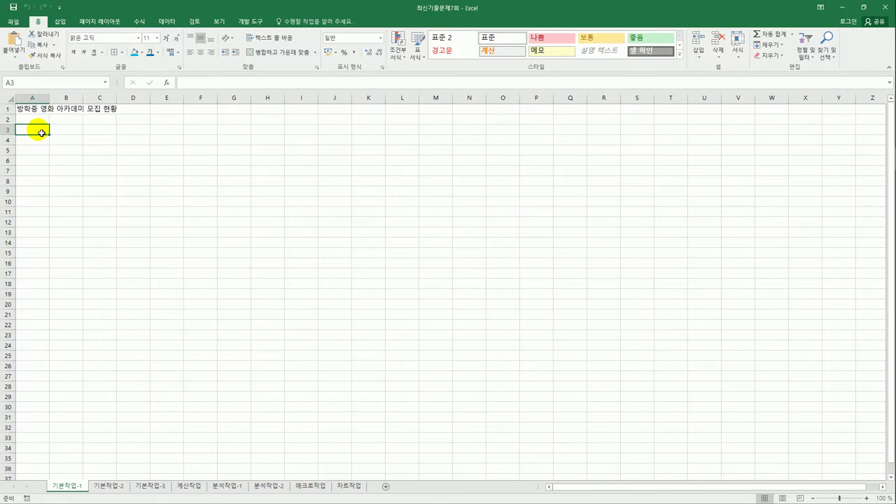
# - On the 기본작업-2 sheet, merge and center the title across A1:G1 and apply the 제목 1 cell style
pyautogui.moveTo(41, 133); pyautogui.dragTo(215, 237)
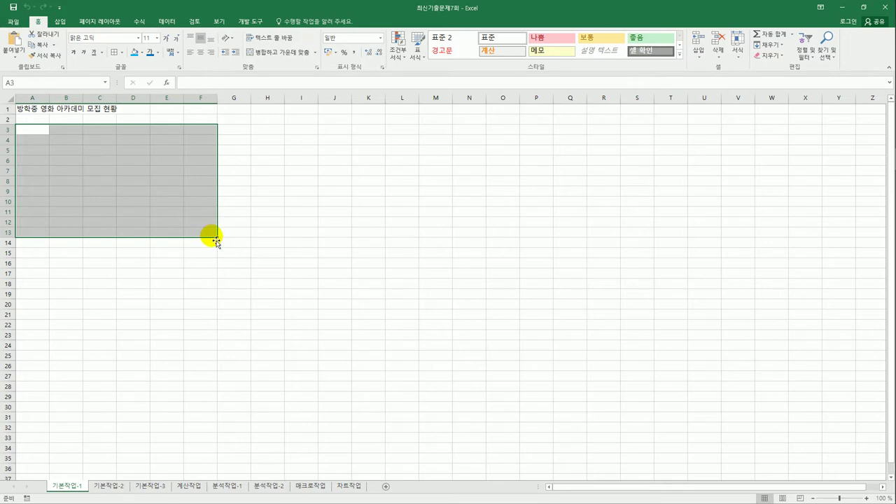
pyautogui.click(112, 484)
pyautogui.click(378, 277)
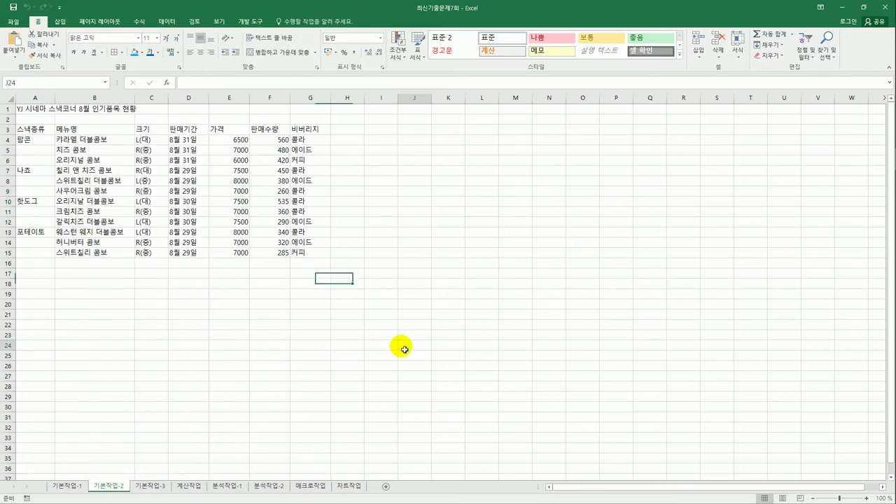
pyautogui.click(404, 349)
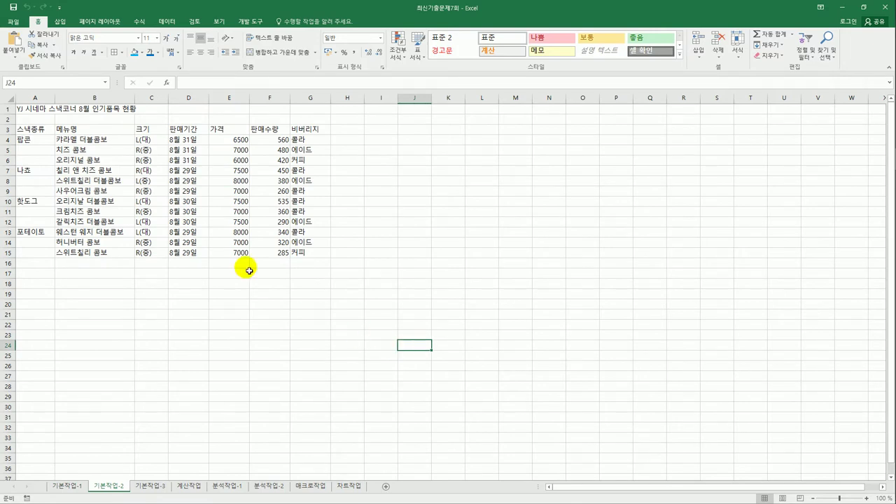
pyautogui.moveTo(36, 108); pyautogui.dragTo(309, 110)
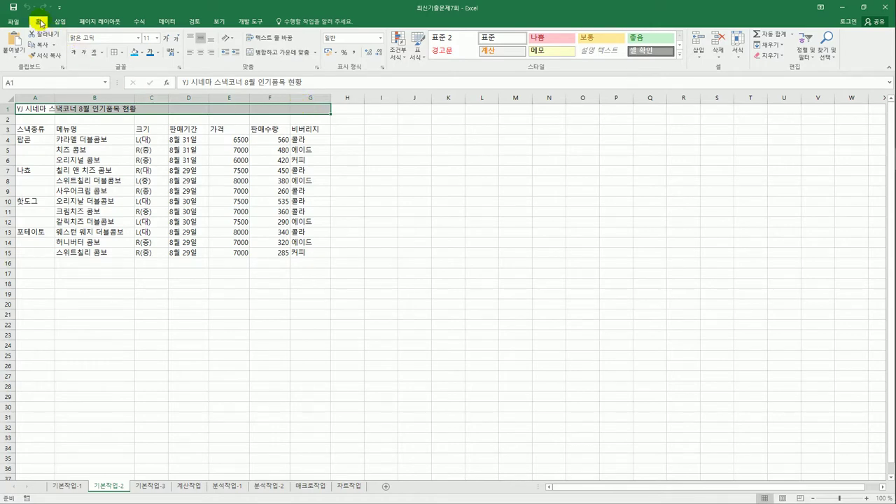
pyautogui.click(275, 58)
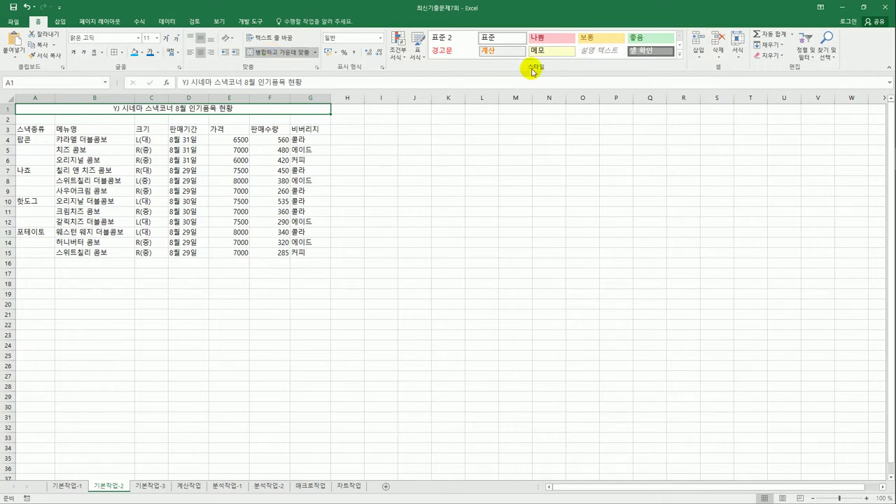
pyautogui.click(679, 54)
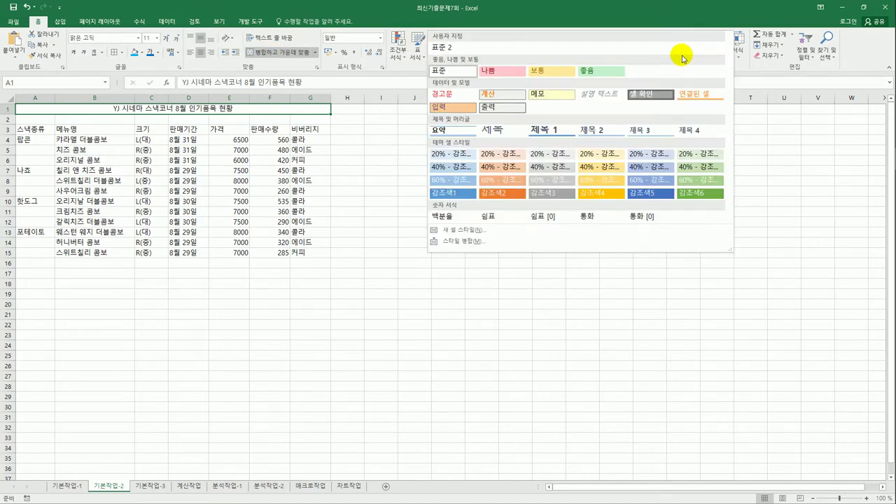
pyautogui.click(544, 133)
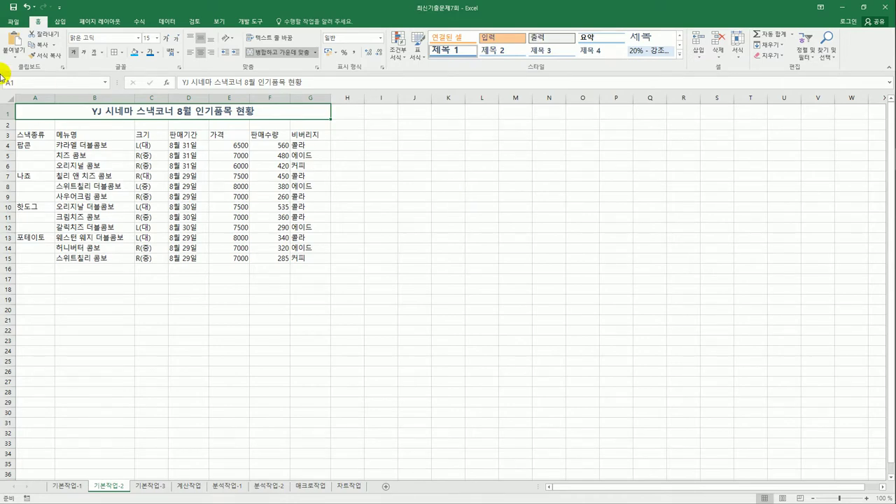
# - Set the height of row 1 to 28
pyautogui.moveTo(13, 116); pyautogui.dragTo(15, 119)
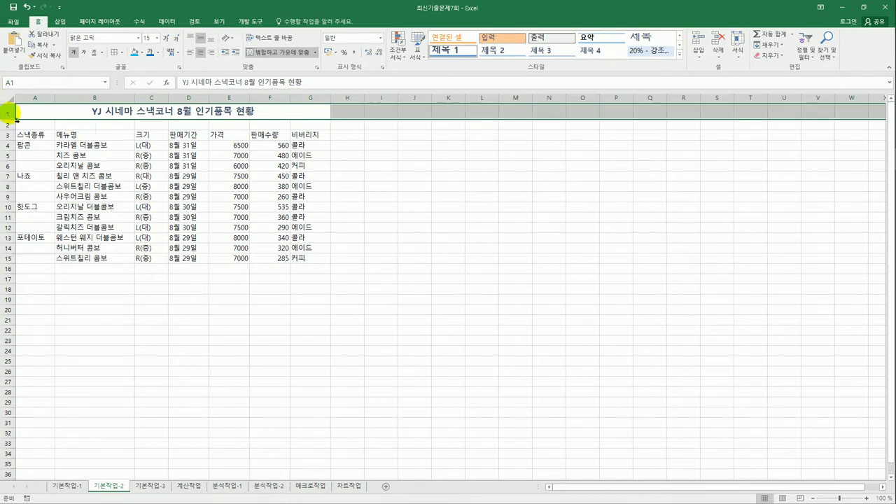
pyautogui.rightClick(15, 119)
pyautogui.click(42, 226)
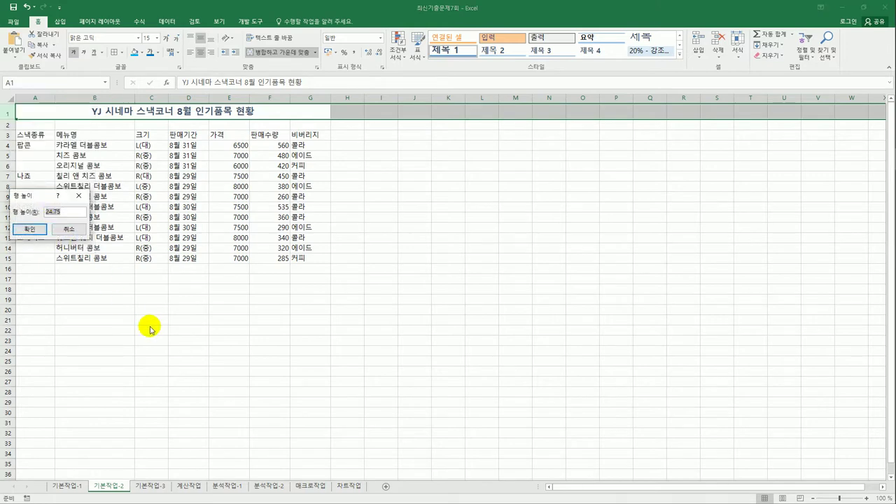
pyautogui.write('28')
pyautogui.click(29, 229)
pyautogui.click(423, 361)
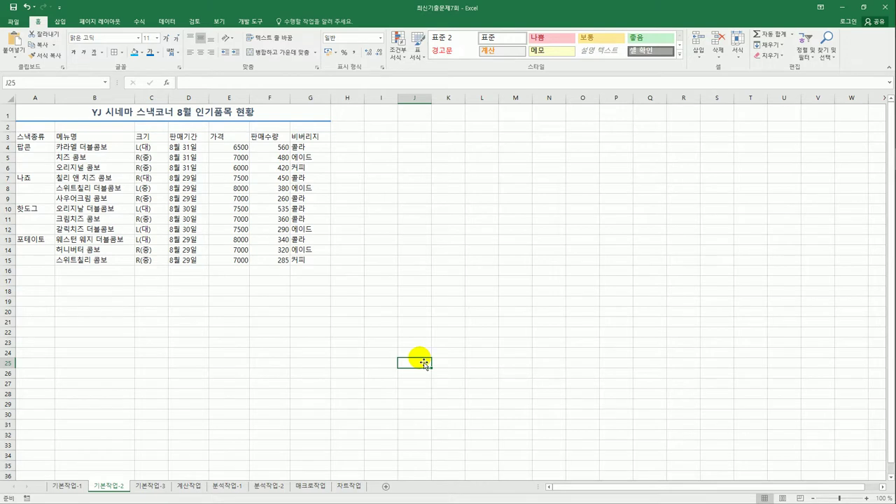
# - Merge and center each snack category block separately: A4:A6, A7:A9, A10:A12 and A13:A15
pyautogui.moveTo(35, 149); pyautogui.dragTo(37, 170)
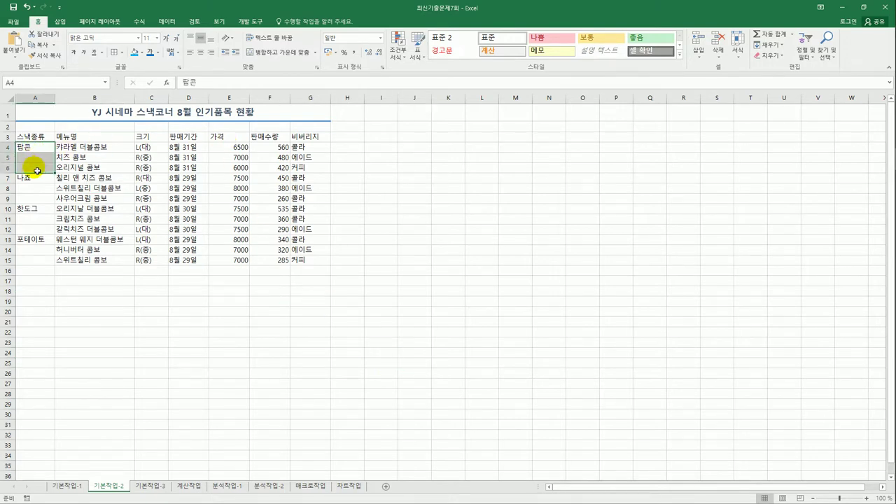
pyautogui.keyDown('ctrl'); pyautogui.moveTo(35, 179); pyautogui.dragTo(42, 266); pyautogui.keyUp('ctrl')
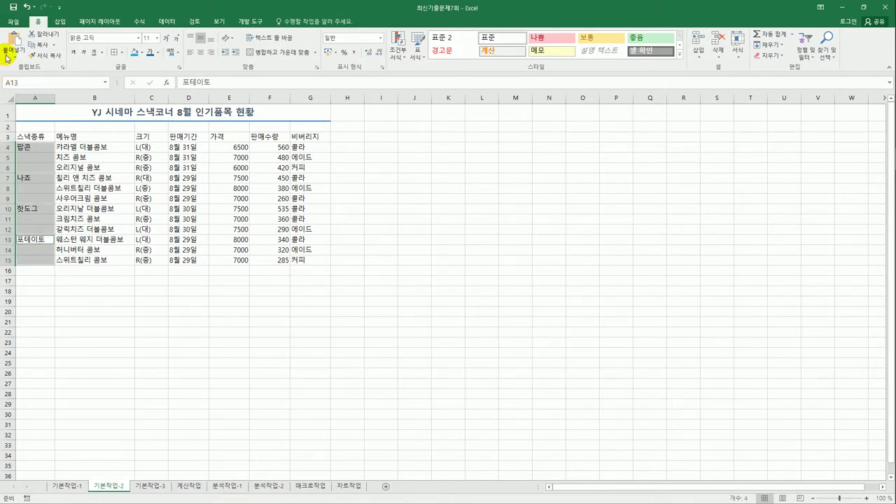
pyautogui.click(272, 54)
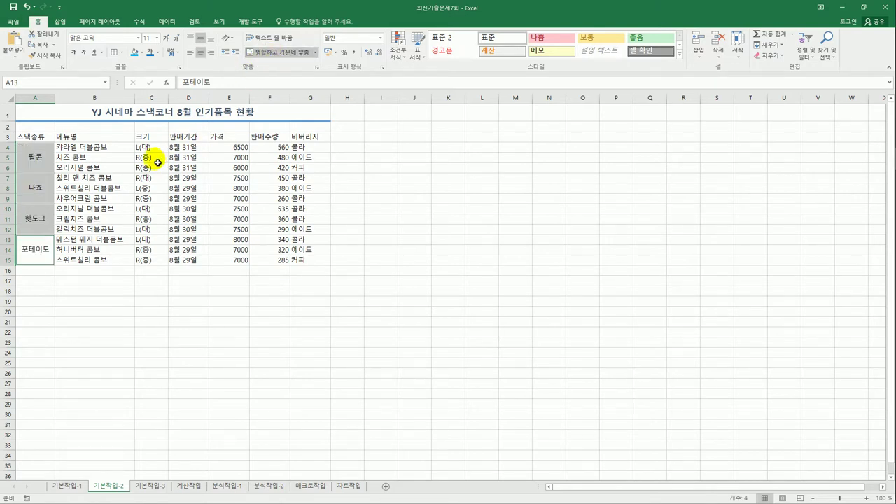
# - Fill the header row A3:G3 and the merged category cells A4:A15 with the standard orange color
pyautogui.moveTo(44, 136); pyautogui.dragTo(300, 137)
pyautogui.keyDown('ctrl'); pyautogui.click(44, 158); pyautogui.keyUp('ctrl')
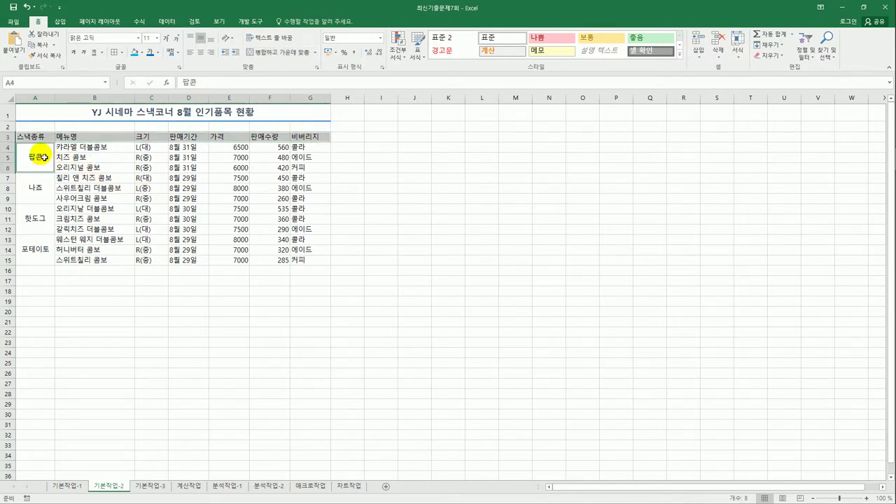
pyautogui.moveTo(43, 157); pyautogui.dragTo(38, 255)
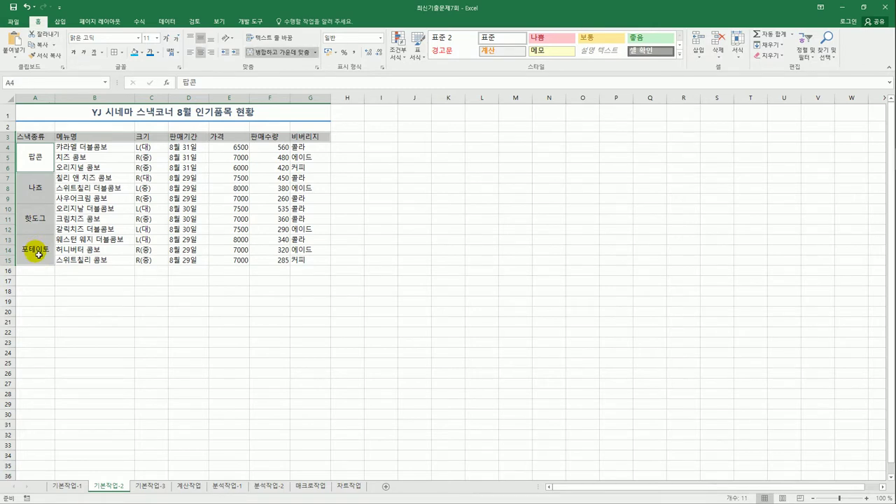
pyautogui.moveTo(39, 255); pyautogui.dragTo(35, 242)
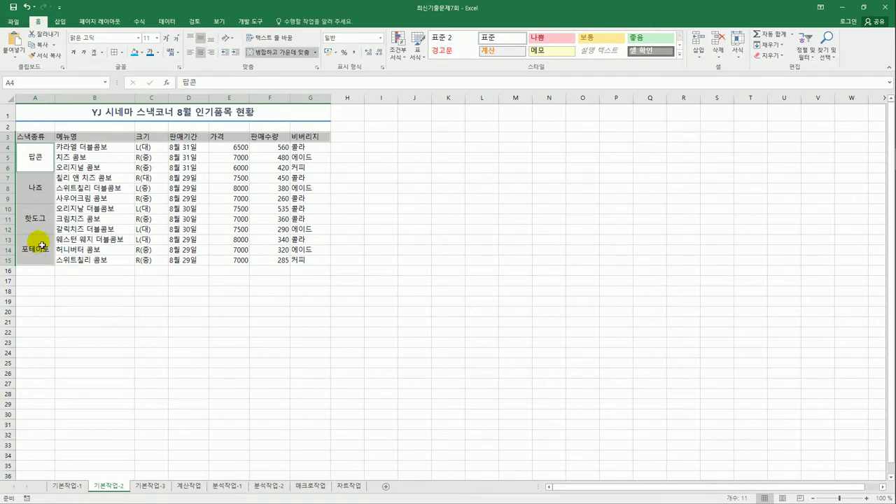
pyautogui.click(142, 54)
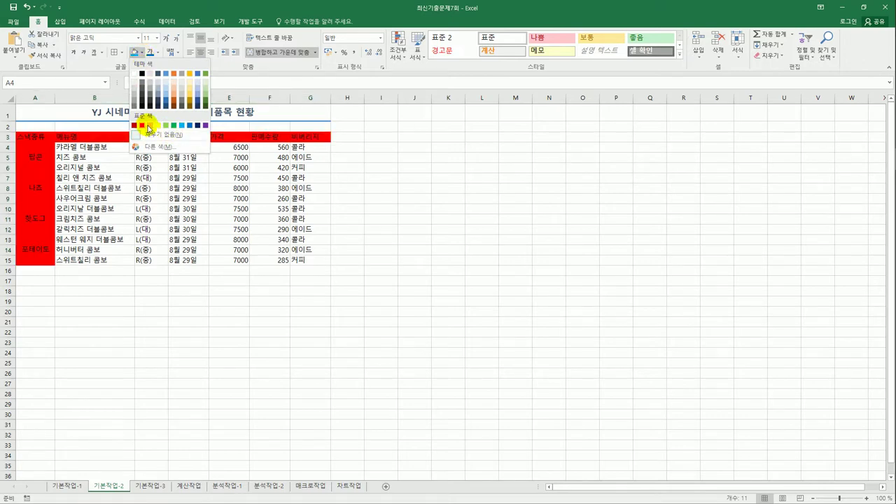
pyautogui.click(149, 125)
pyautogui.click(381, 273)
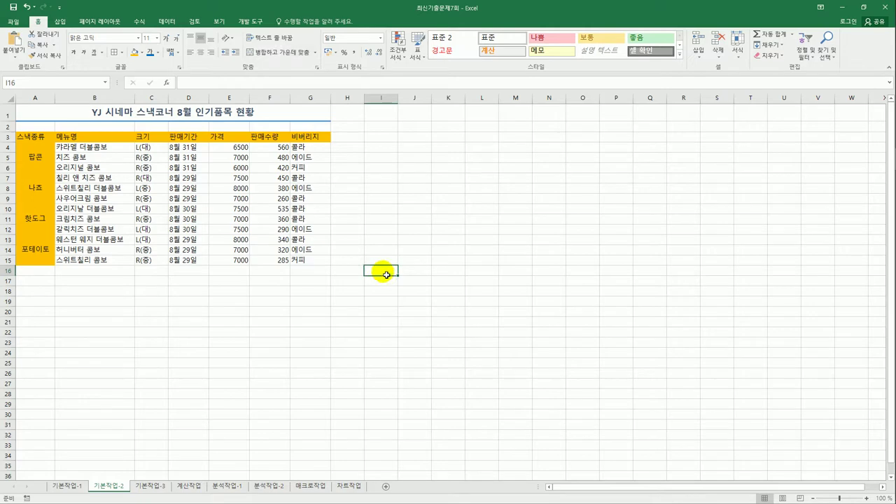
# - Insert the special character ◈ at the beginning of the title text in A1
pyautogui.click(94, 116)
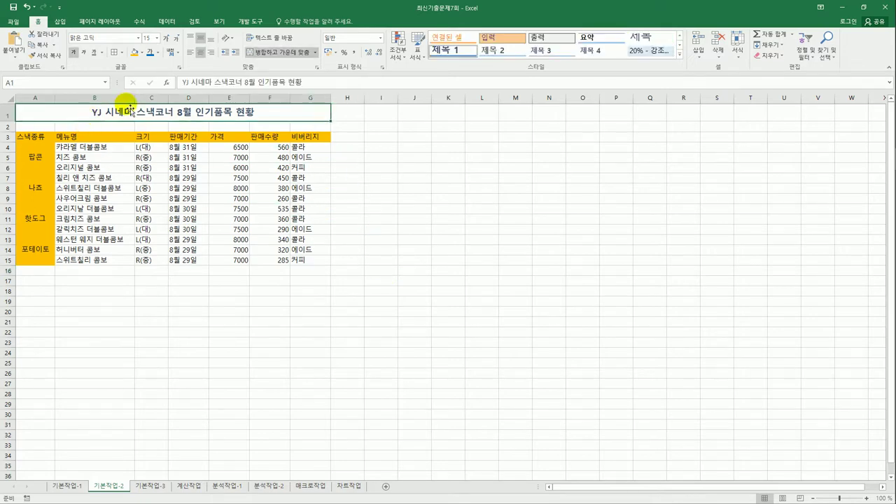
pyautogui.click(181, 82)
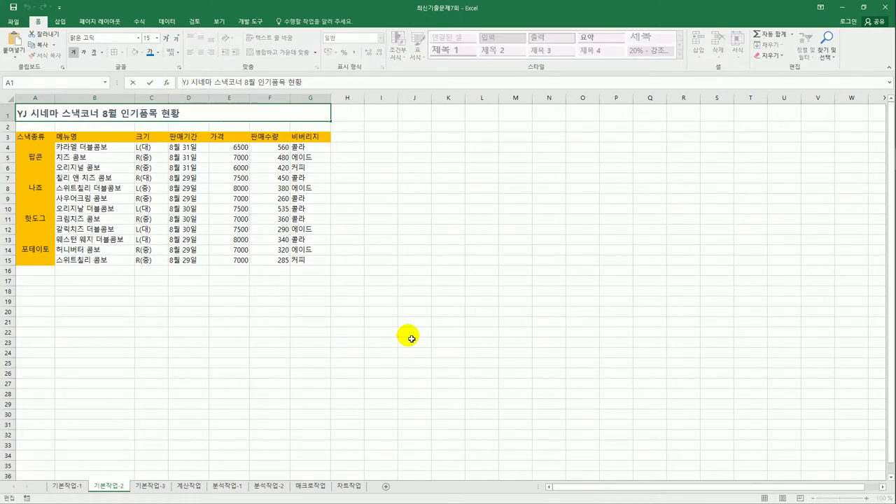
pyautogui.write('□')
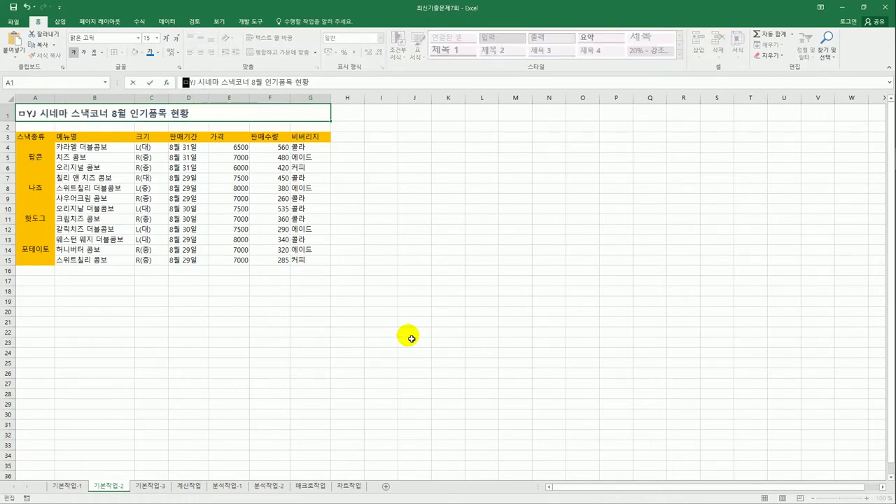
pyautogui.press('Hangul_Hanja')
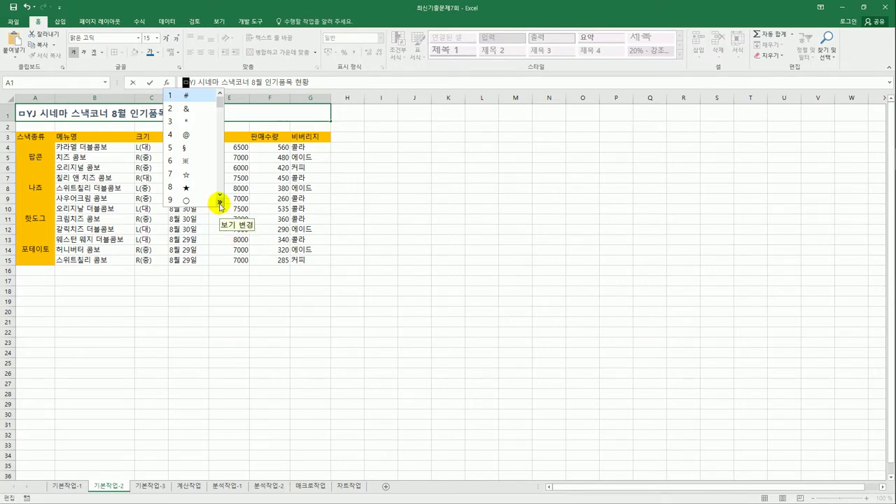
pyautogui.click(220, 203)
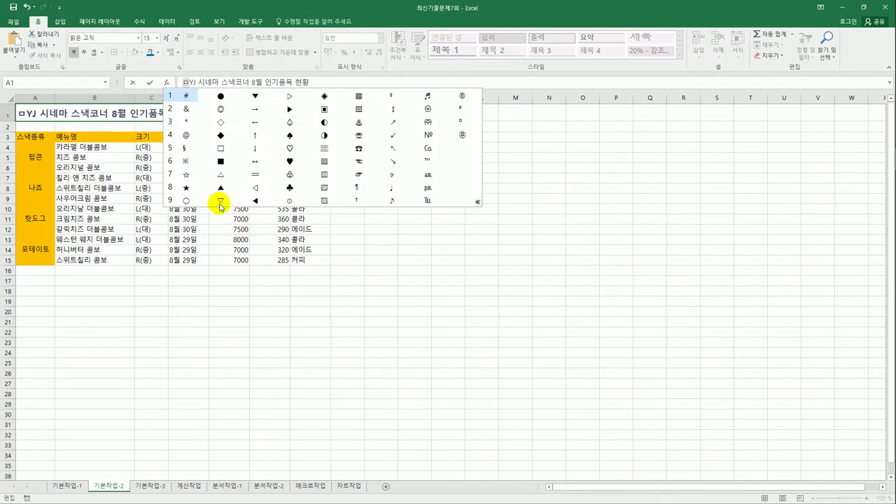
pyautogui.click(324, 96)
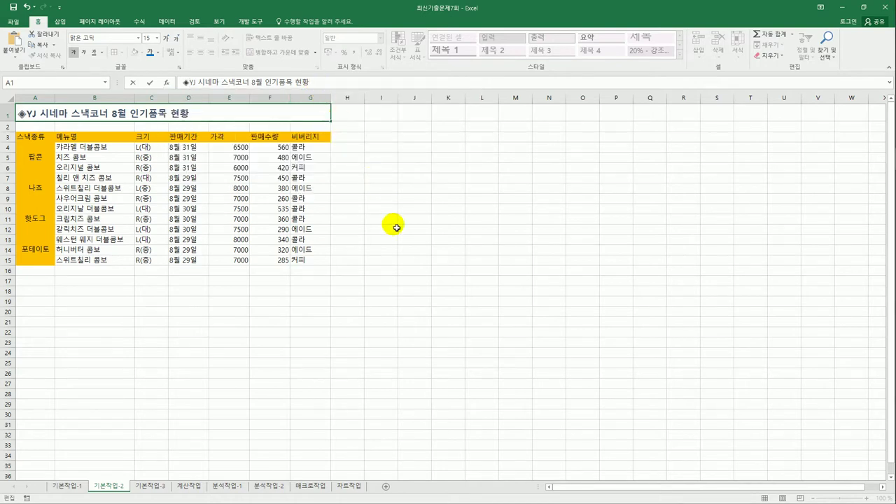
# - Add the special character ◈ at the end of the title text in A1 and commit the edit
pyautogui.write('ㅁ')
pyautogui.press('Hangul_Hanja')
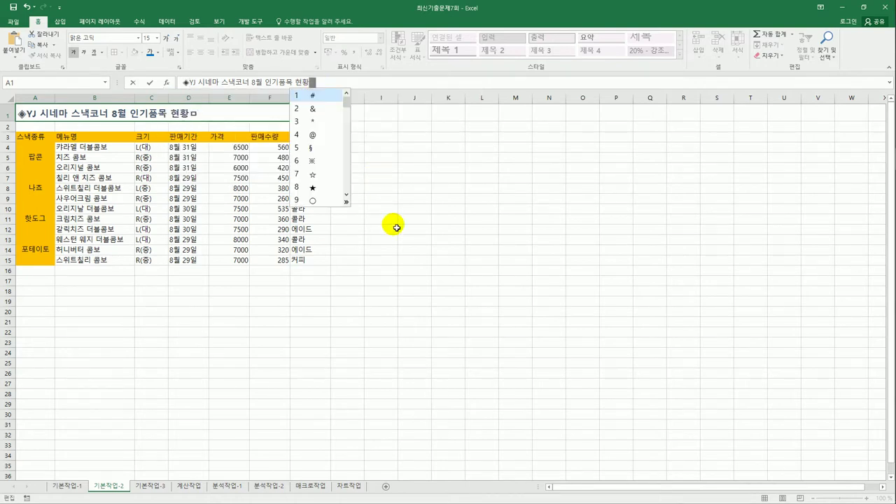
pyautogui.click(346, 203)
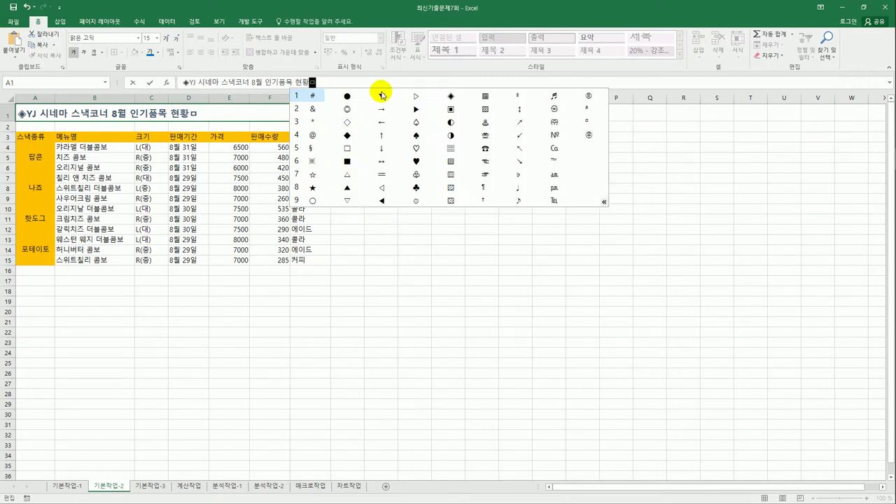
pyautogui.click(450, 93)
pyautogui.click(461, 290)
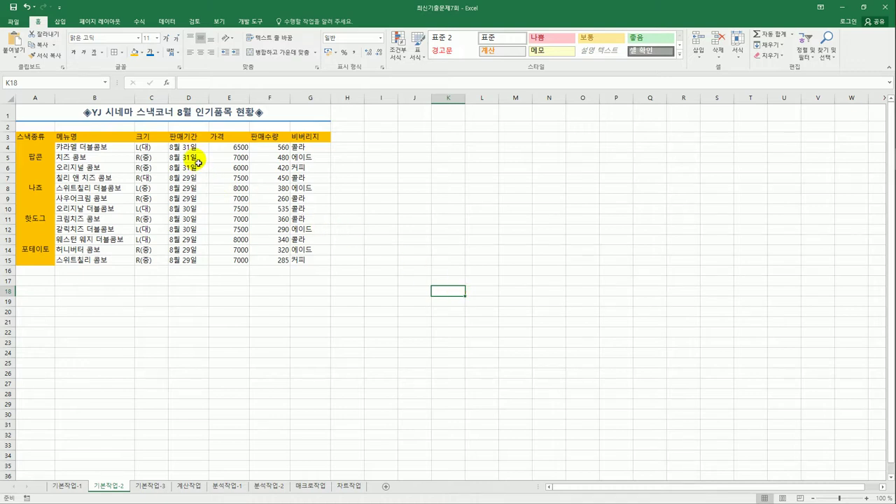
# - Apply the custom number format @"까지" to the sales period cells D4:D15 and auto-fit the width of column D
pyautogui.moveTo(184, 147); pyautogui.dragTo(194, 262)
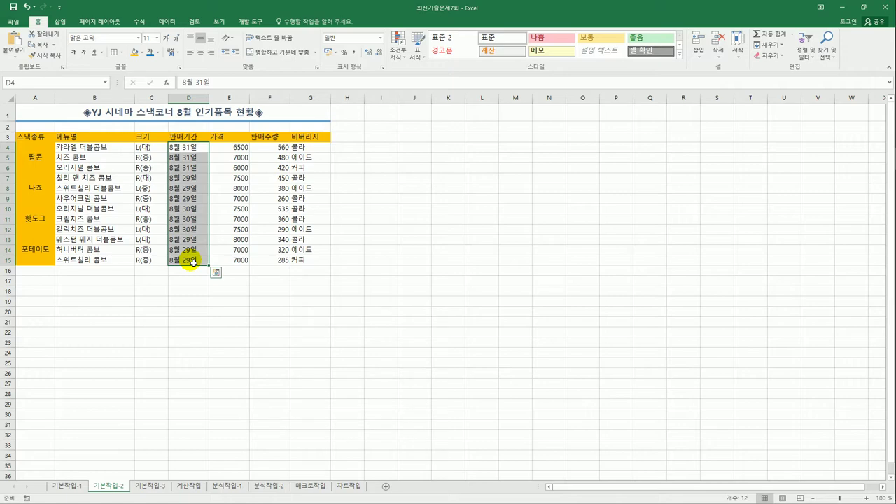
pyautogui.rightClick(184, 161)
pyautogui.click(232, 320)
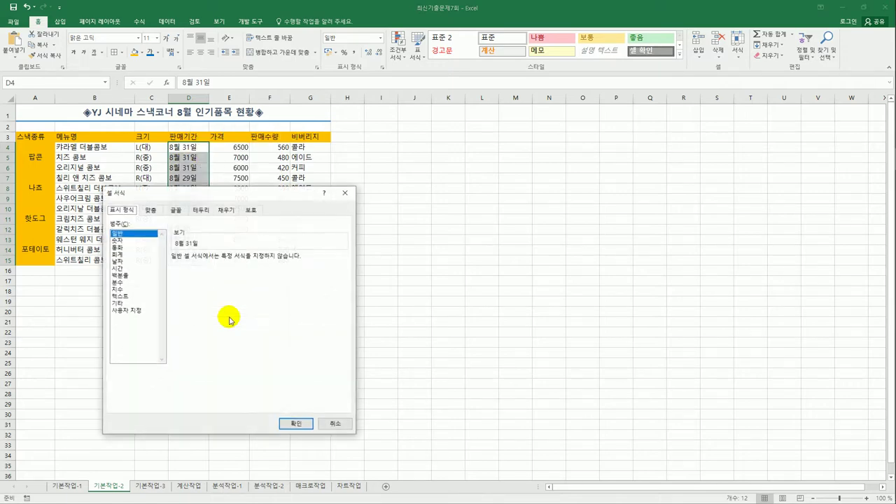
pyautogui.moveTo(250, 189); pyautogui.dragTo(495, 124)
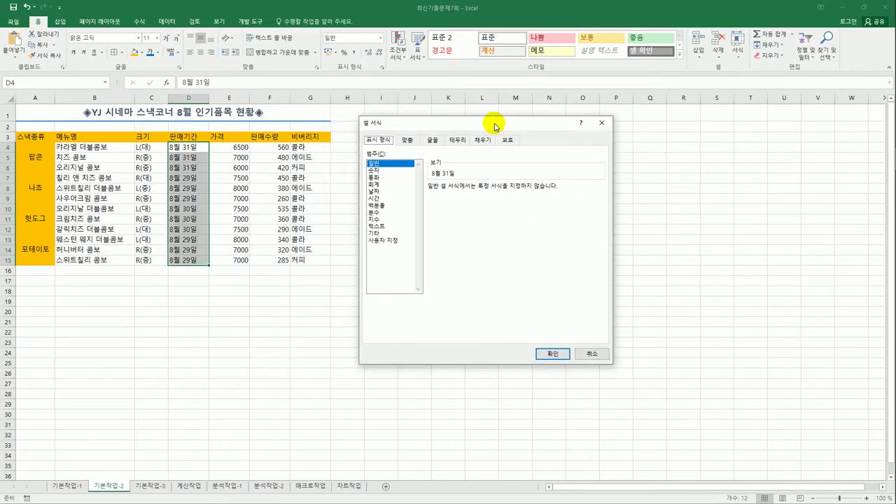
pyautogui.click(397, 242)
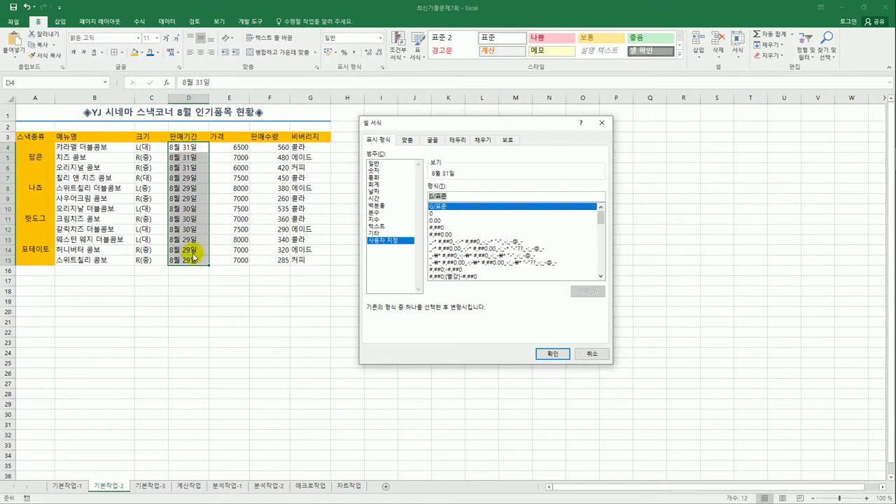
pyautogui.write('@')
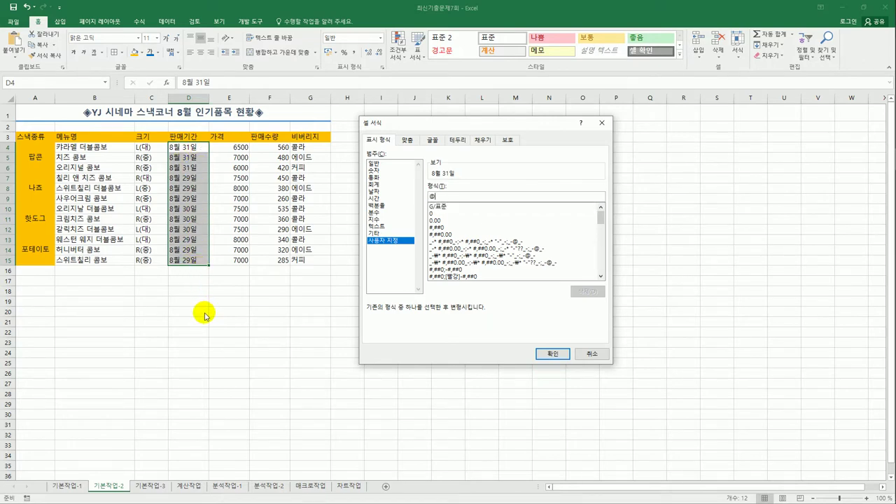
pyautogui.write('"까지')
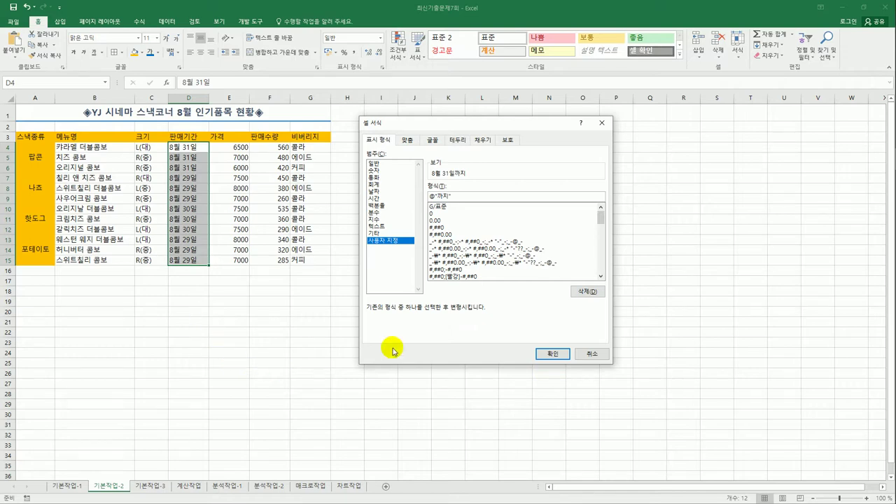
pyautogui.click(552, 353)
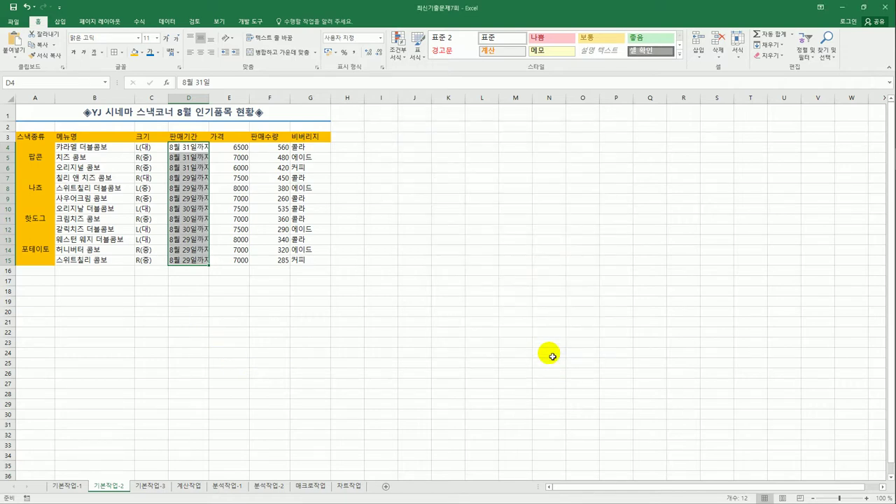
pyautogui.doubleClick(209, 98)
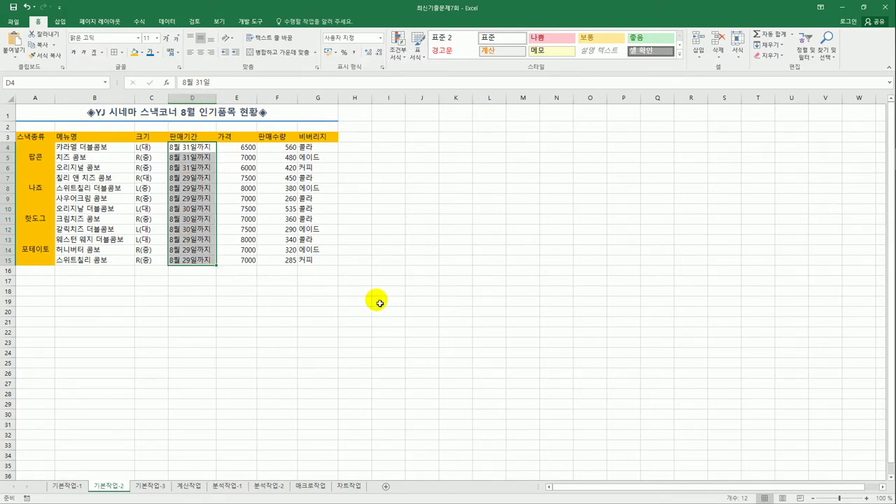
# - Apply all borders to the table A3:G15 and center its contents horizontally
pyautogui.moveTo(49, 137); pyautogui.dragTo(310, 260)
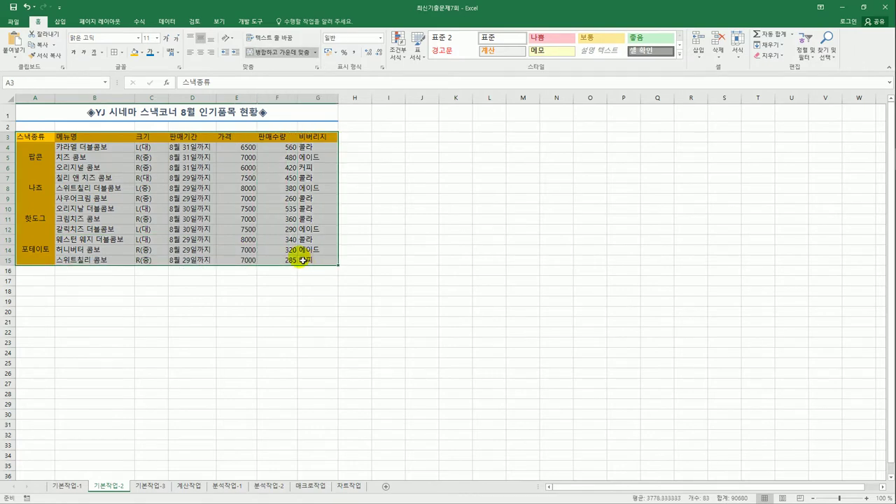
pyautogui.click(124, 56)
pyautogui.click(142, 141)
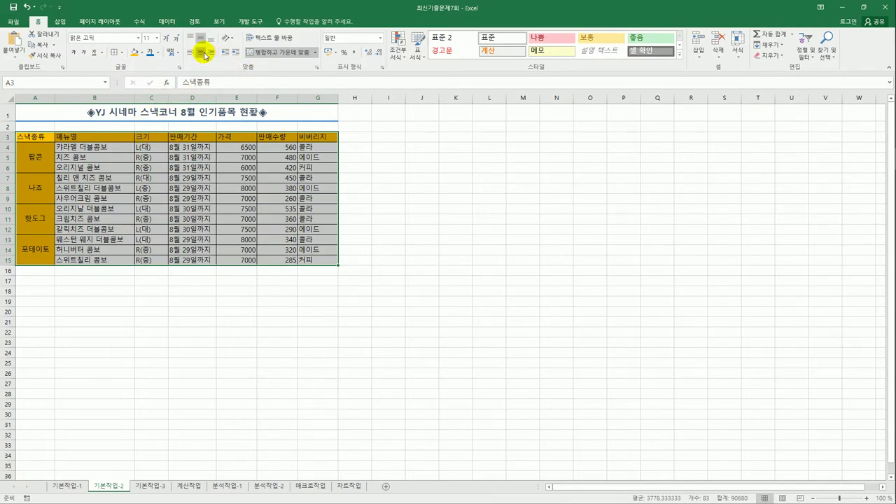
pyautogui.click(203, 55)
pyautogui.click(406, 276)
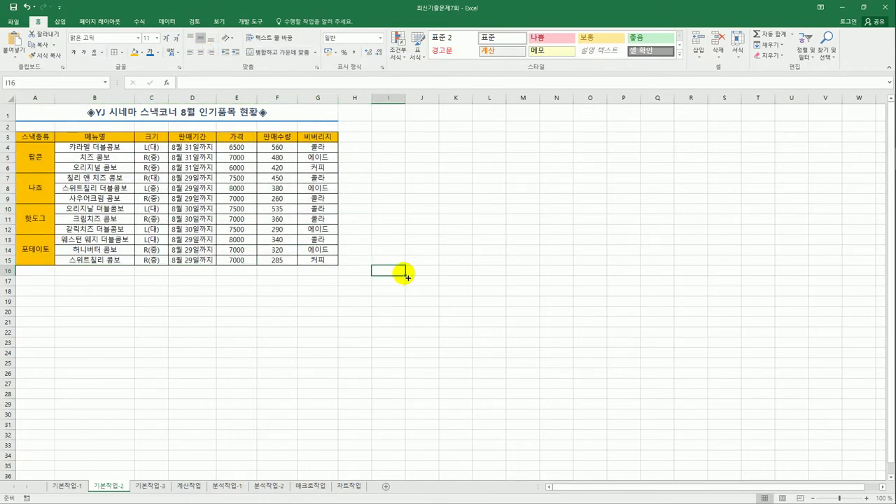
# - On the 기본작업-3 sheet, copy the 구분 header and 회원 value from B3:B4 to the criteria area starting at A18
pyautogui.click(156, 487)
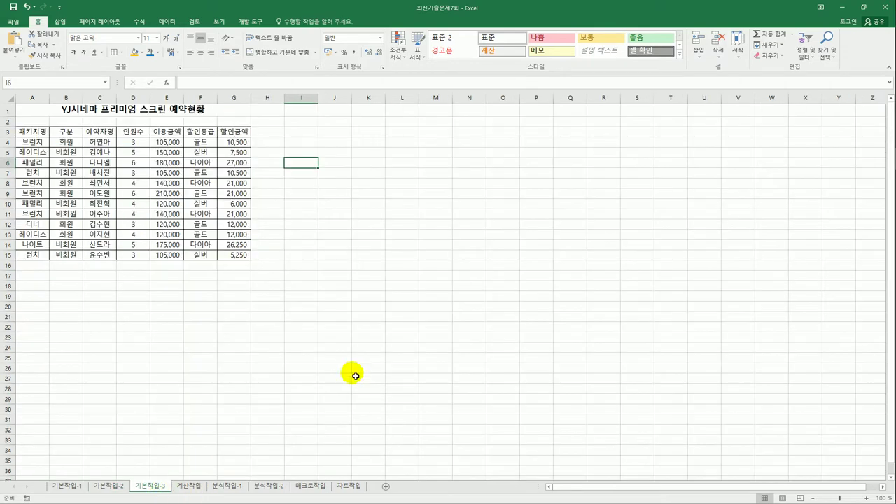
pyautogui.click(383, 360)
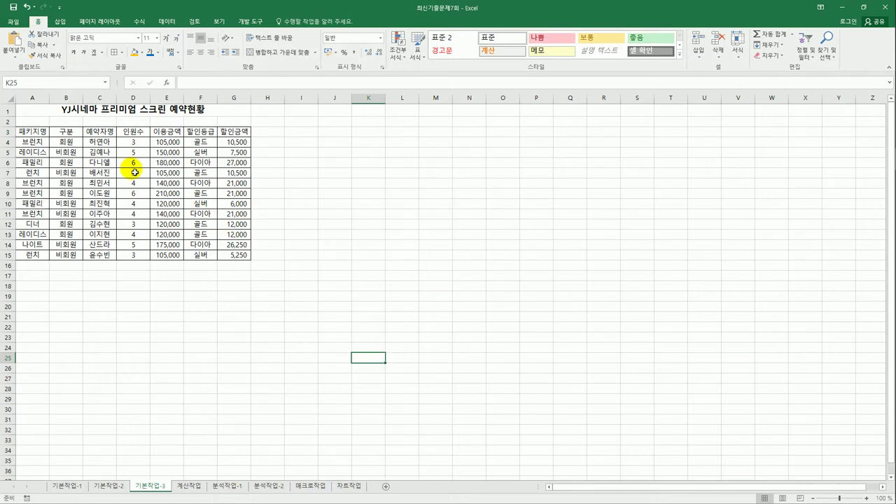
pyautogui.moveTo(66, 132); pyautogui.dragTo(76, 147)
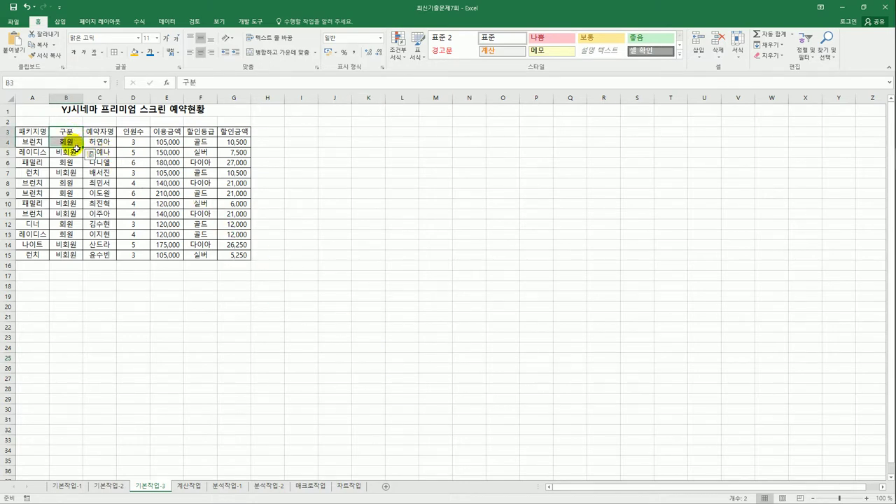
pyautogui.hotkey('ctrl', 'c')
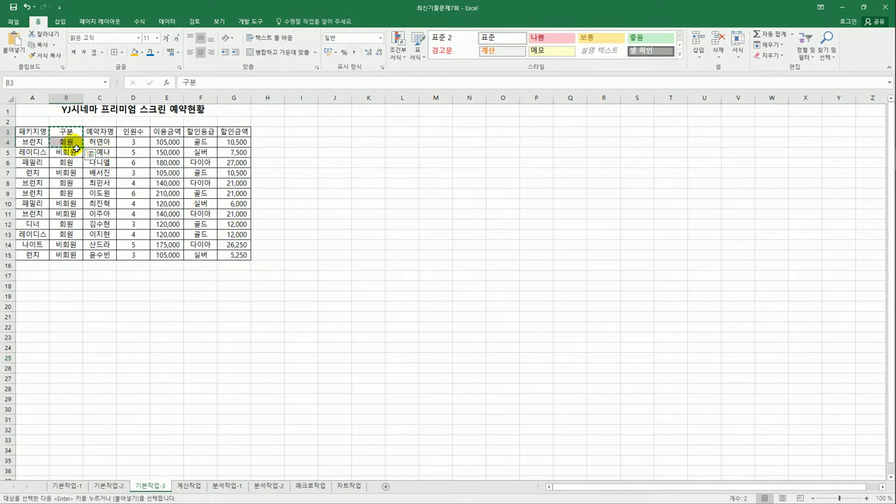
pyautogui.click(40, 287)
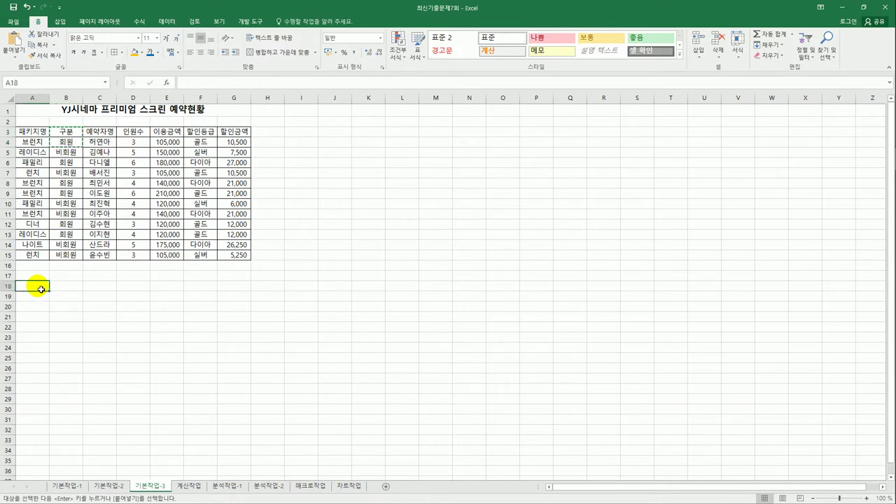
pyautogui.hotkey('ctrl', 'v')
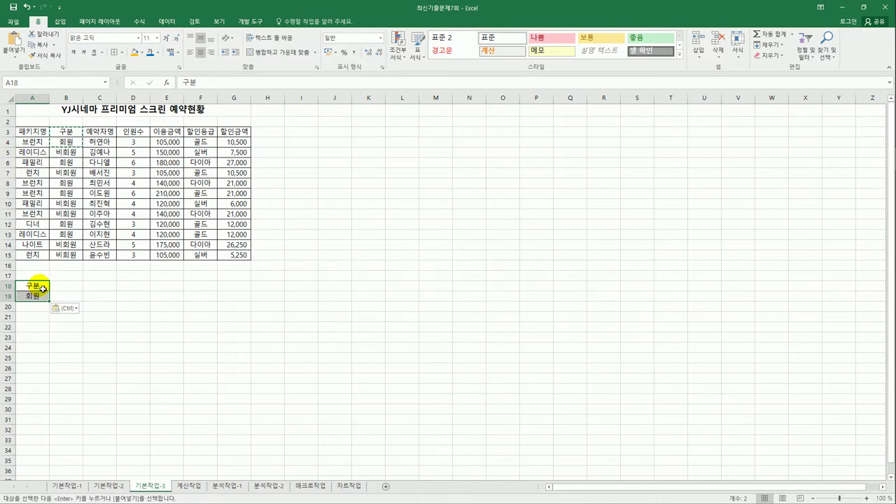
# - Copy the 할인금액 header from G3 to B18 and enter the condition <=20000 in B19
pyautogui.click(232, 132)
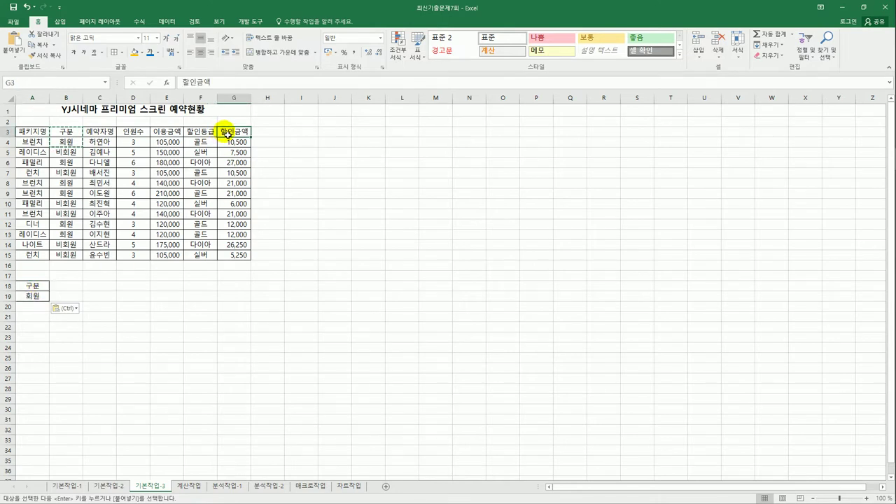
pyautogui.hotkey('ctrl', 'c')
pyautogui.click(65, 286)
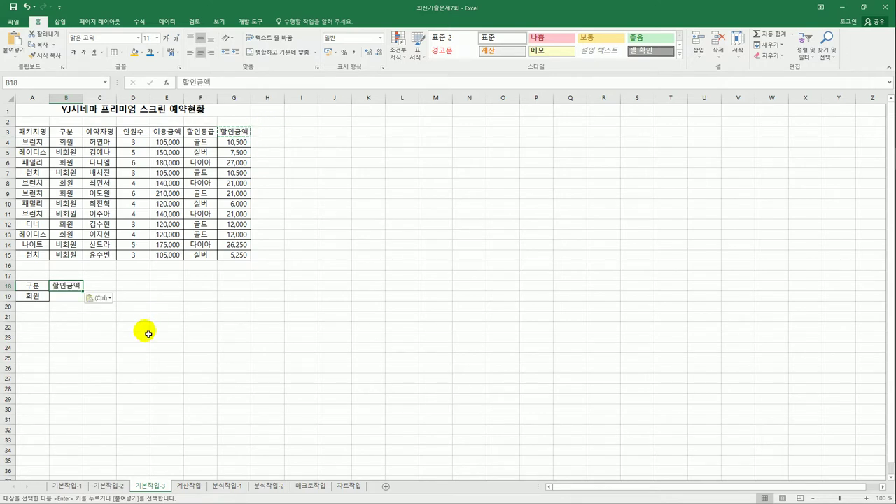
pyautogui.click(67, 298)
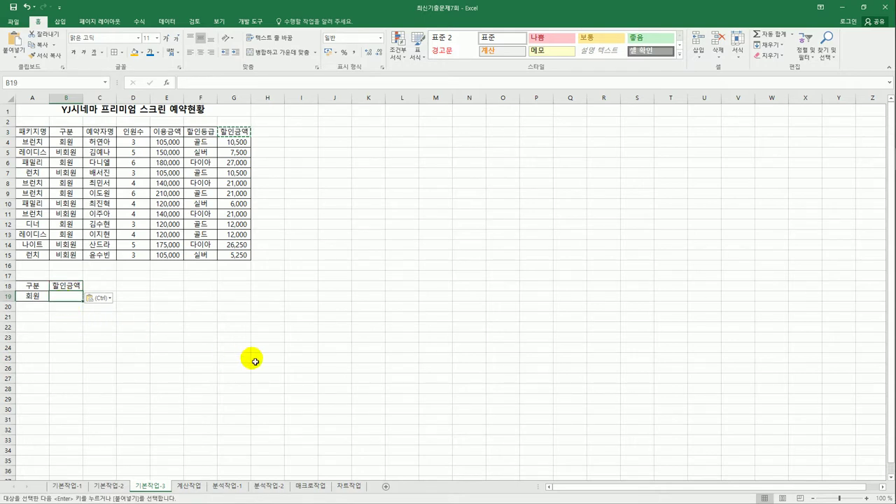
pyautogui.write('<=20000')
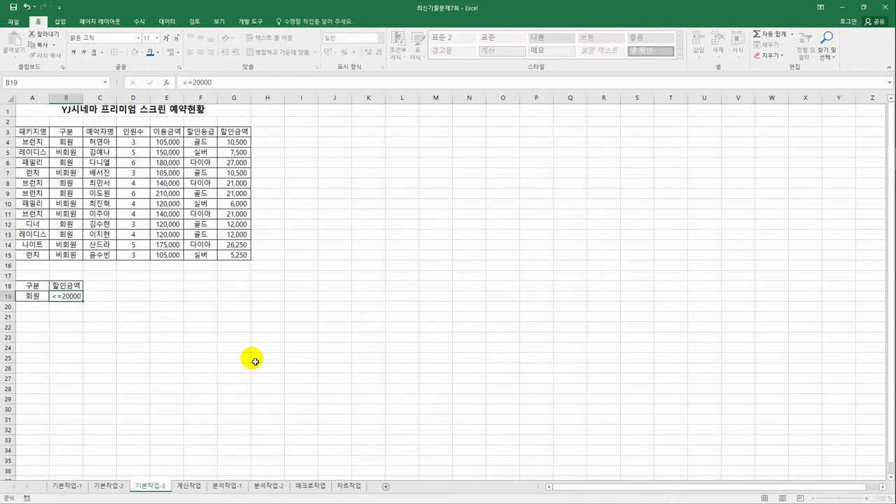
pyautogui.press('Return')
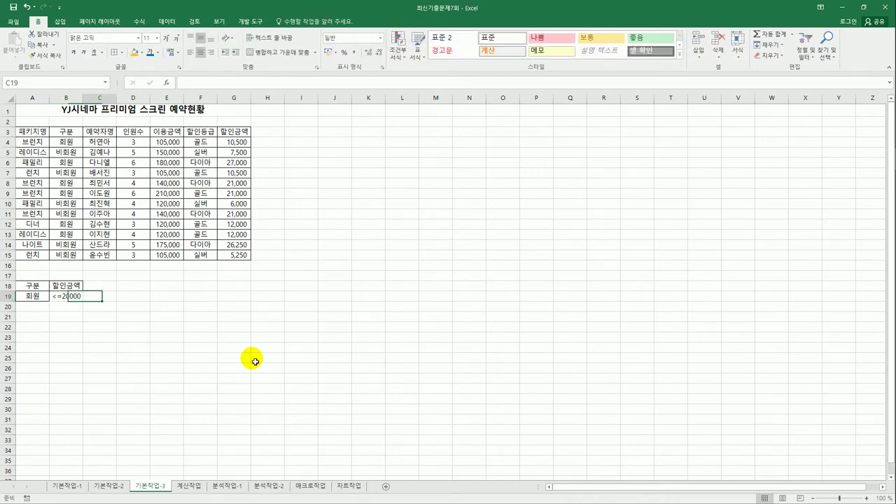
pyautogui.press('Up')
pyautogui.press('Left')
pyautogui.hotkey('shift', 'Right')
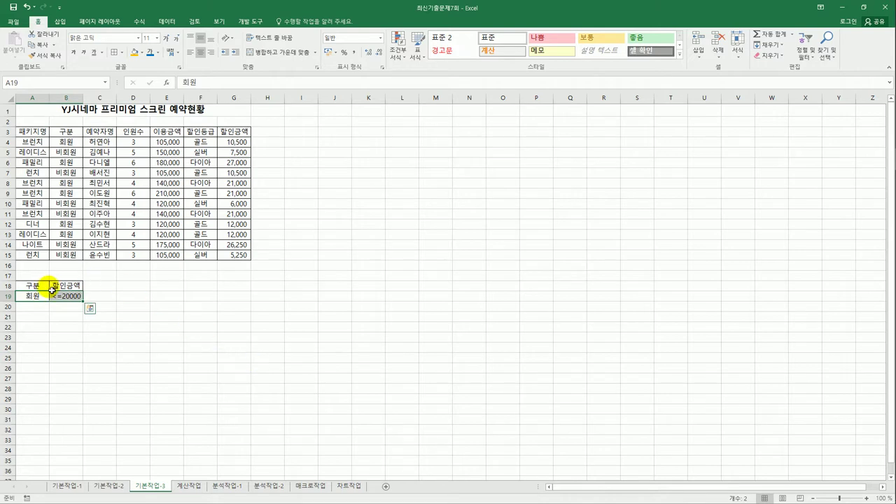
pyautogui.click(63, 297)
pyautogui.moveTo(64, 305)
pyautogui.mouseDown()
pyautogui.moveTo(64, 316)
pyautogui.moveTo(71, 298)
pyautogui.mouseUp()
pyautogui.click(166, 328)
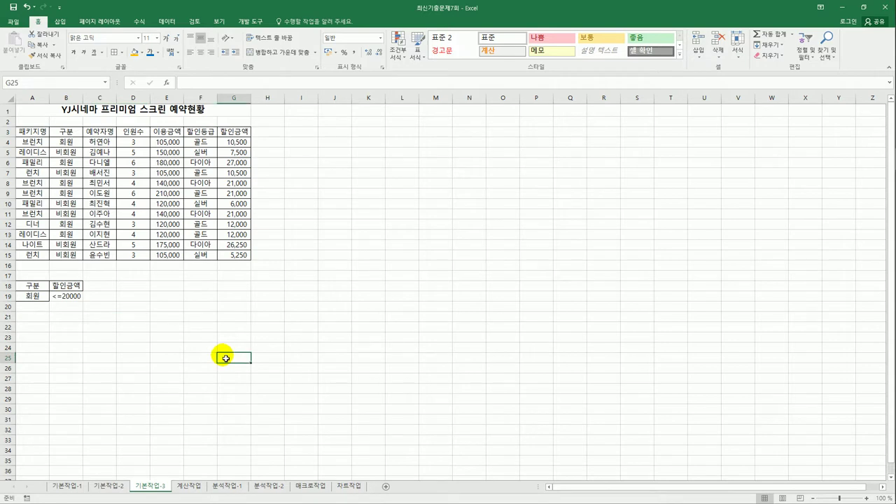
# - Run an advanced filter on A3:G15 with criteria range A18:B19, copying the results to another location at A22
pyautogui.click(168, 214)
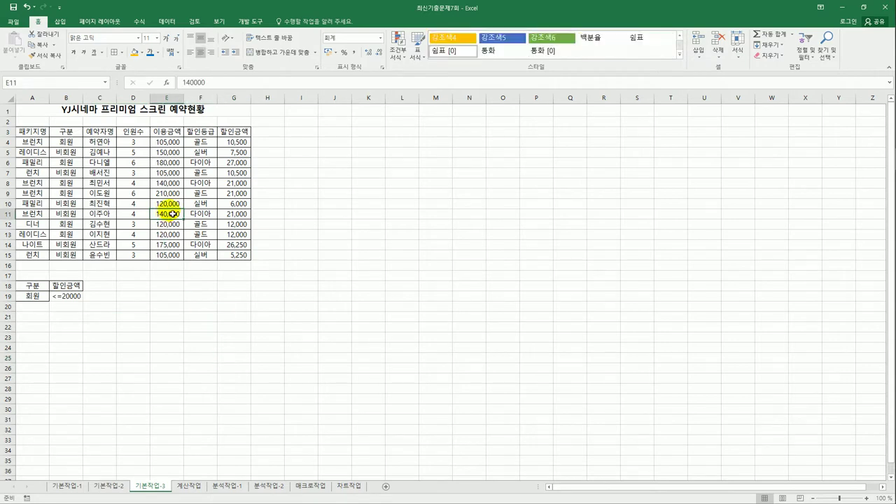
pyautogui.click(166, 21)
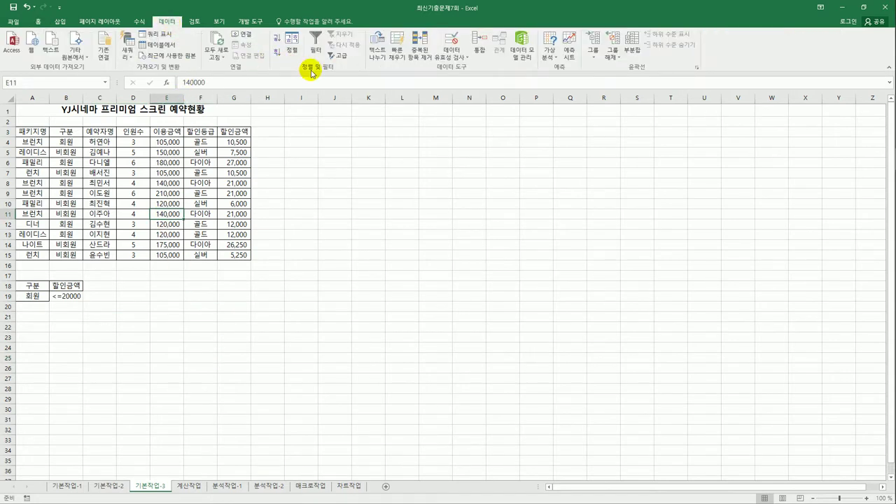
pyautogui.click(337, 56)
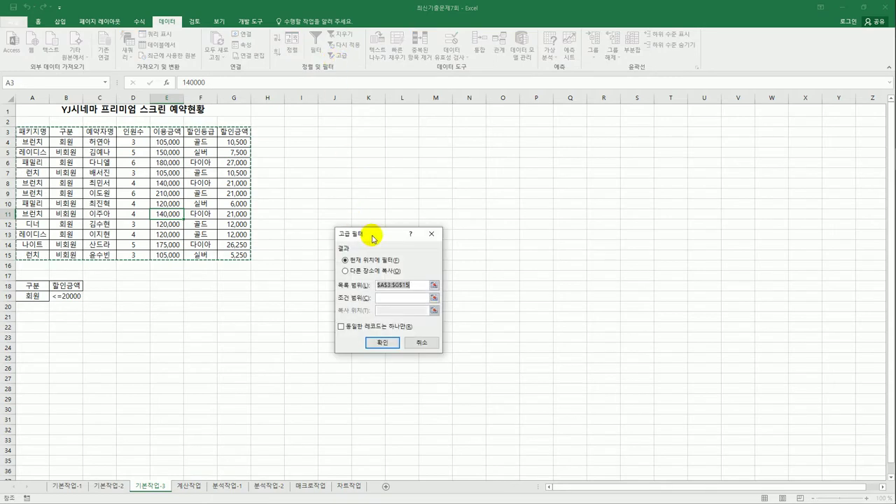
pyautogui.moveTo(372, 234); pyautogui.dragTo(364, 162)
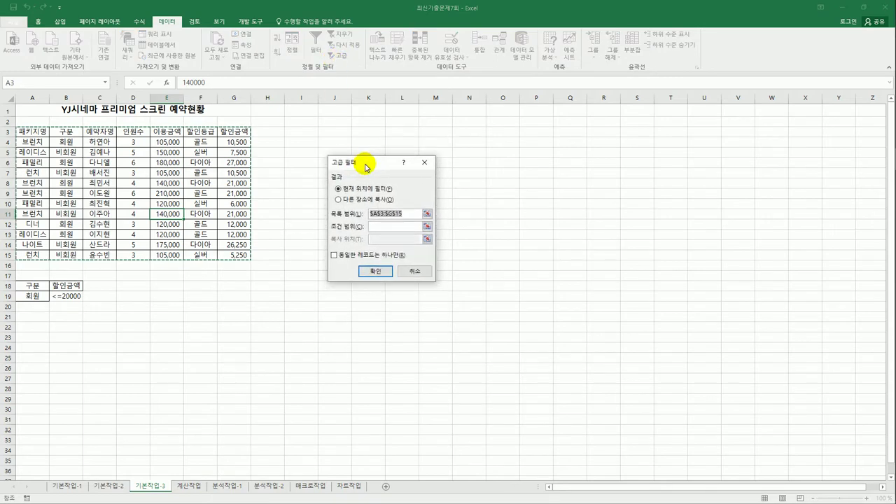
pyautogui.click(390, 228)
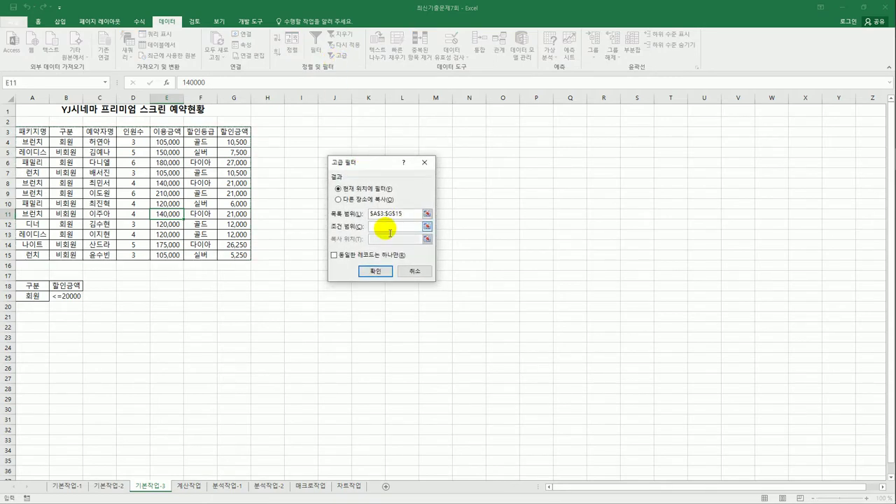
pyautogui.moveTo(33, 285); pyautogui.dragTo(76, 297)
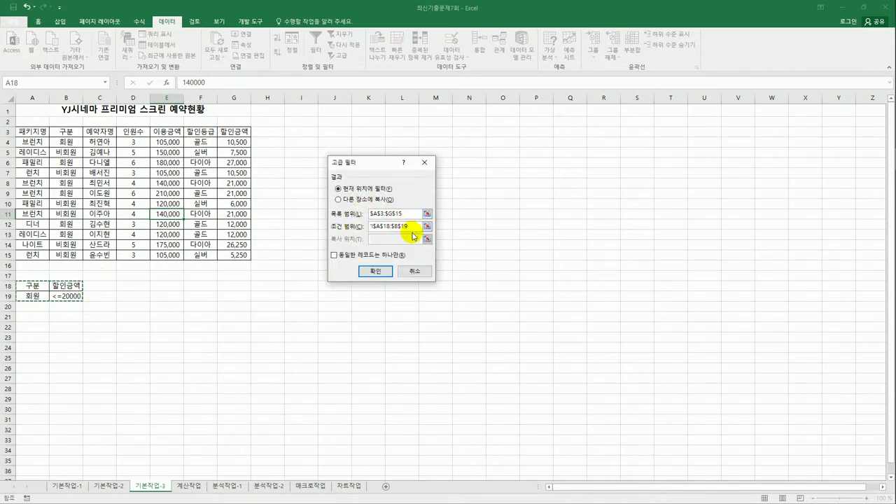
pyautogui.click(387, 201)
pyautogui.click(398, 239)
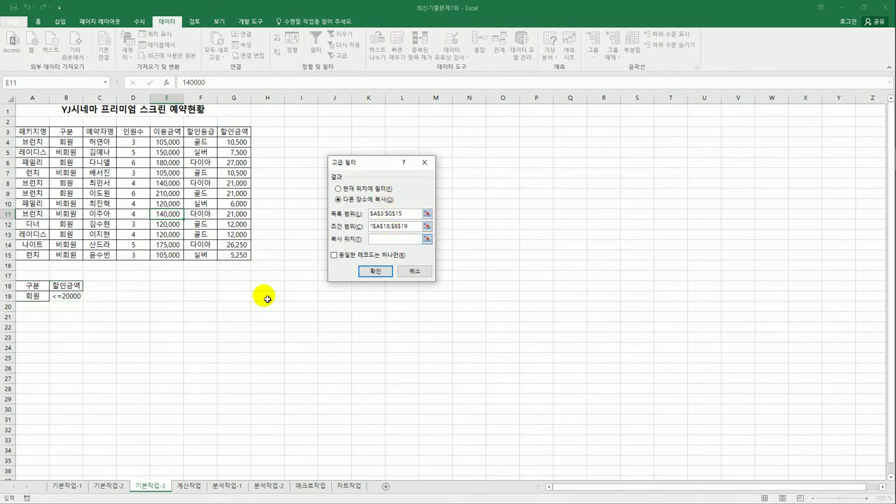
pyautogui.click(33, 330)
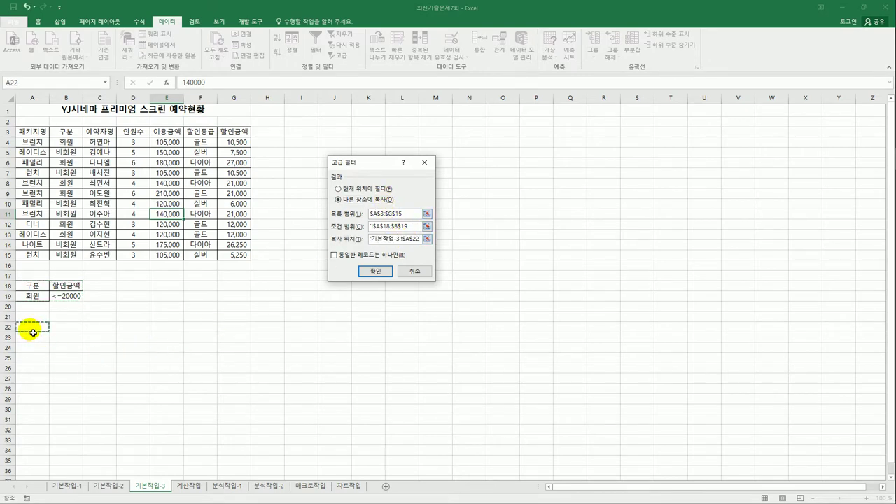
pyautogui.click(375, 272)
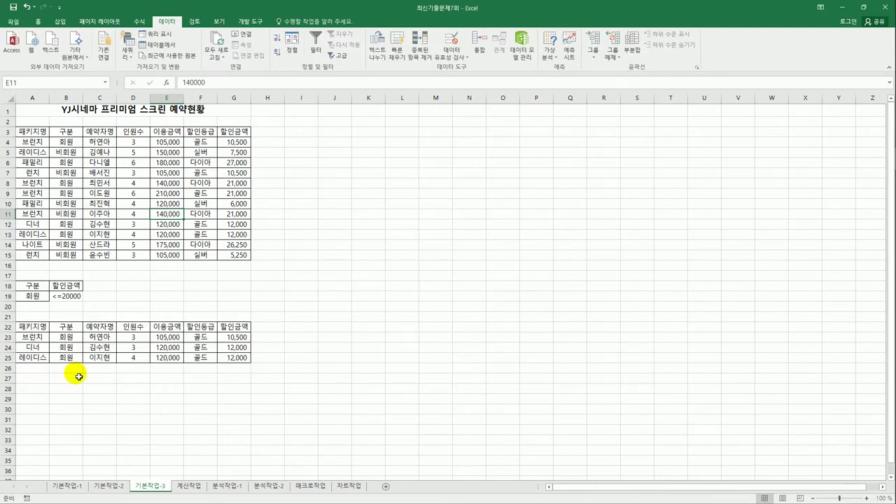
pyautogui.moveTo(65, 327); pyautogui.dragTo(69, 358)
pyautogui.moveTo(234, 327); pyautogui.dragTo(241, 358)
pyautogui.click(344, 378)
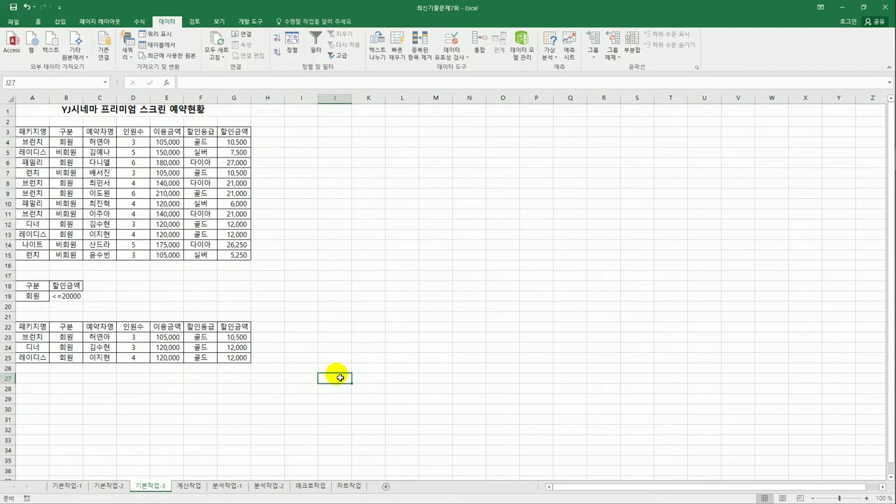
# - On the 계산작업 sheet, enter =LEFT(A3,1) in D3 of the 구분 column and fill it down to D12
pyautogui.click(188, 488)
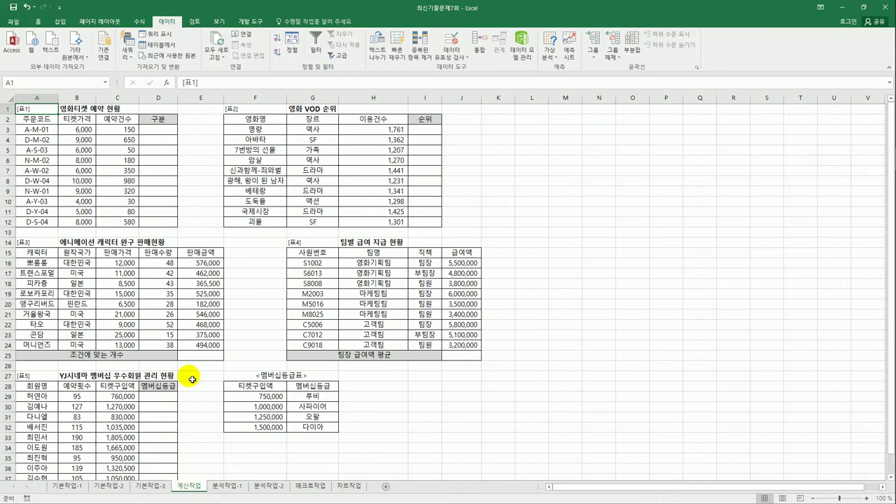
pyautogui.click(33, 131)
pyautogui.moveTo(33, 140); pyautogui.dragTo(40, 226)
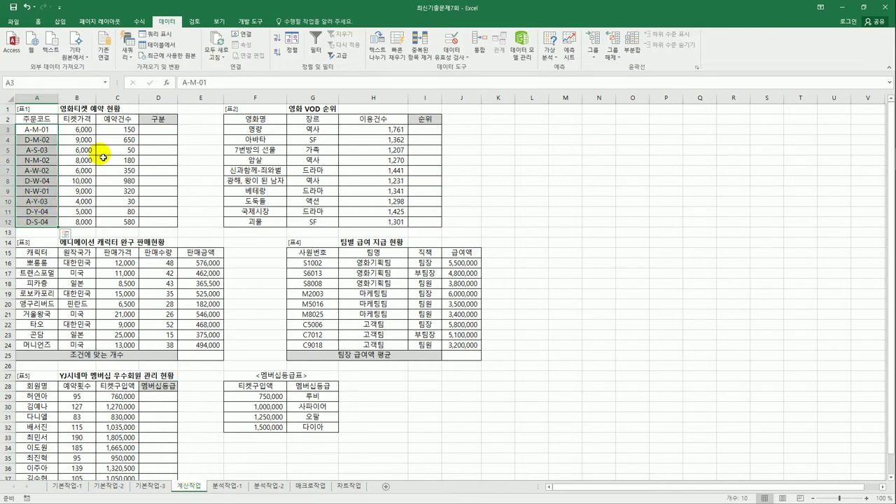
pyautogui.click(160, 132)
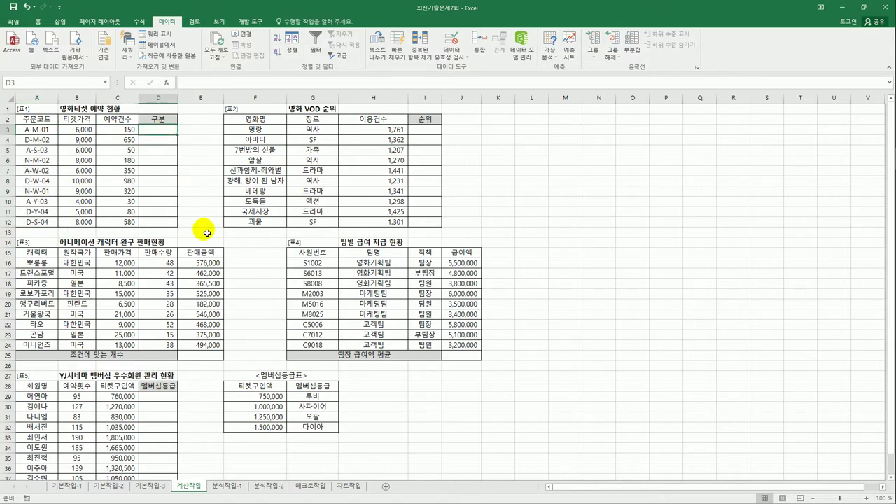
pyautogui.write('=')
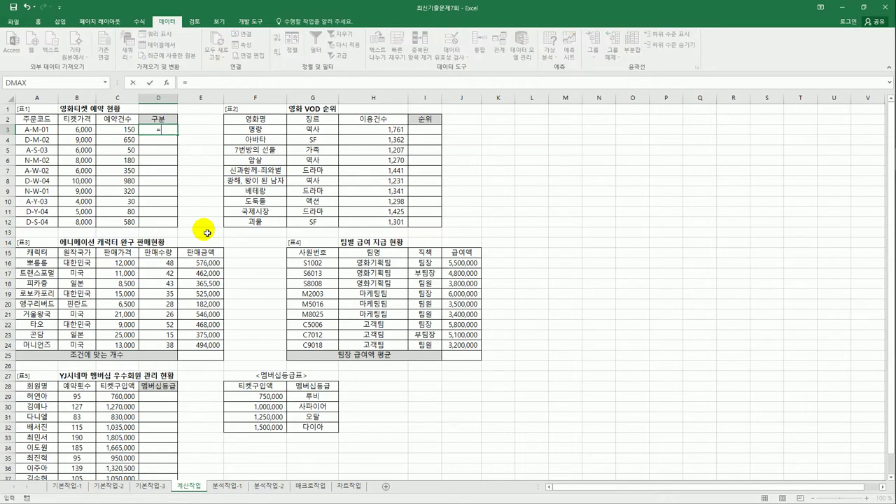
pyautogui.write('l')
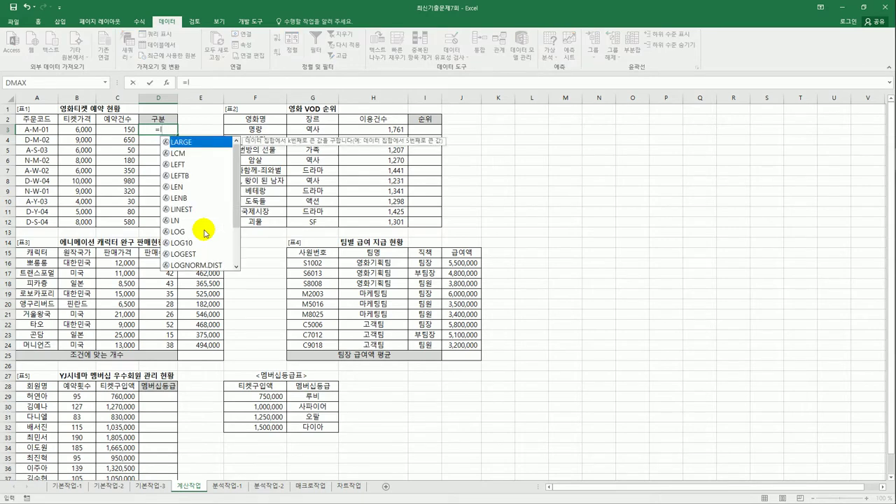
pyautogui.doubleClick(192, 167)
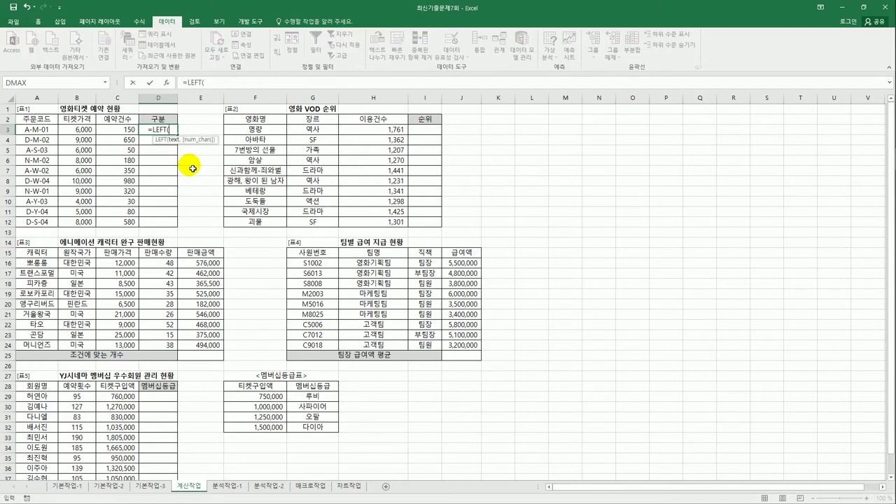
pyautogui.click(43, 132)
pyautogui.write(',')
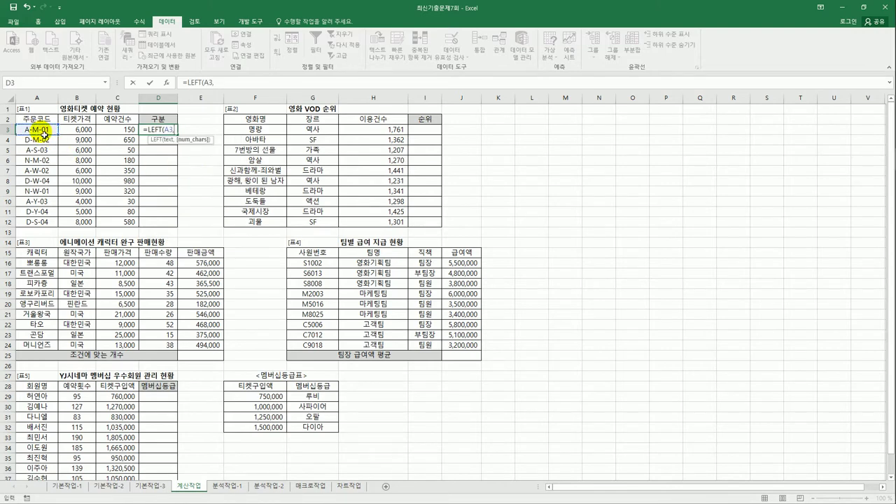
pyautogui.write('1)')
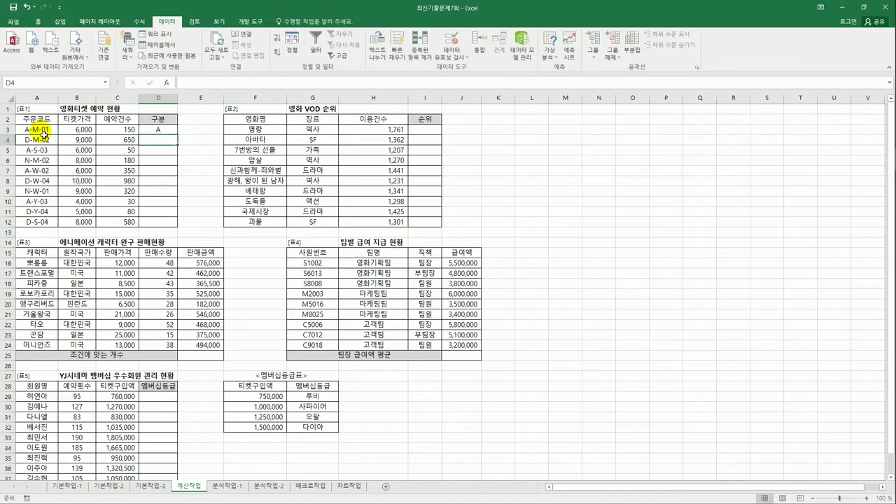
pyautogui.click(171, 134)
pyautogui.moveTo(172, 135); pyautogui.dragTo(181, 231)
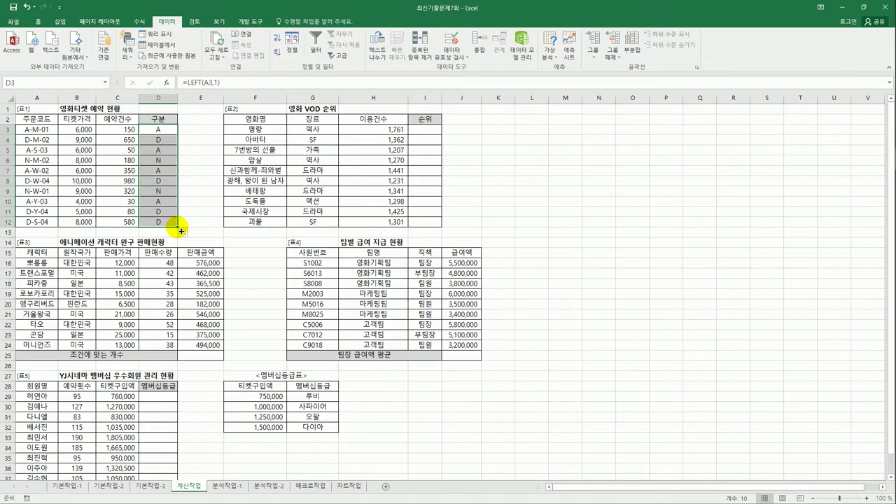
# - Wrap the LEFT formula in D3 in an IF function that returns "조조" when the extracted character equals "A"
pyautogui.click(152, 129)
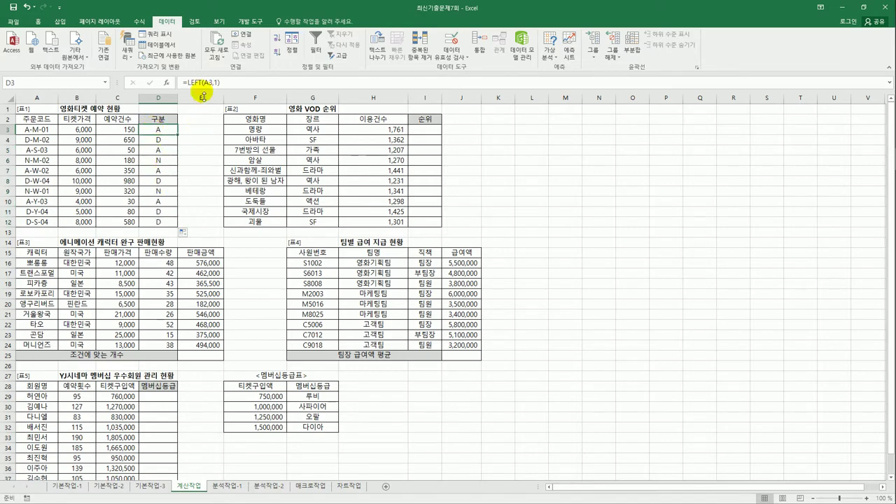
pyautogui.click(186, 82)
pyautogui.write('I')
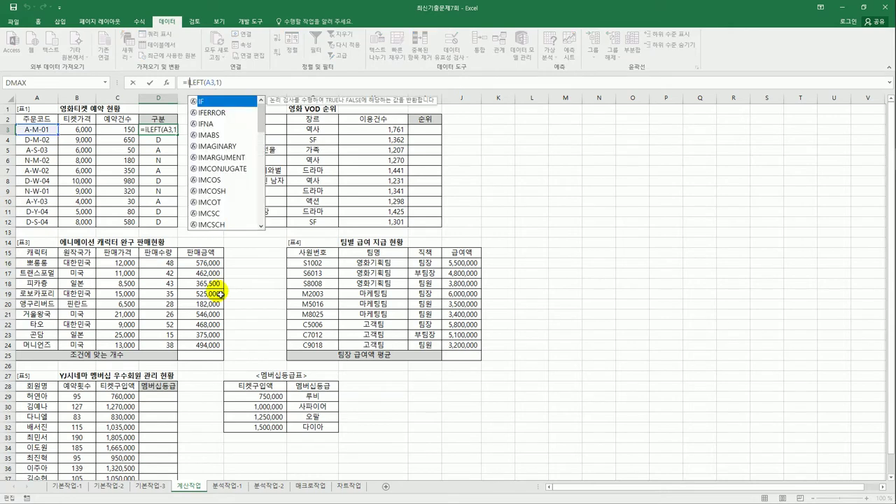
pyautogui.write('F(')
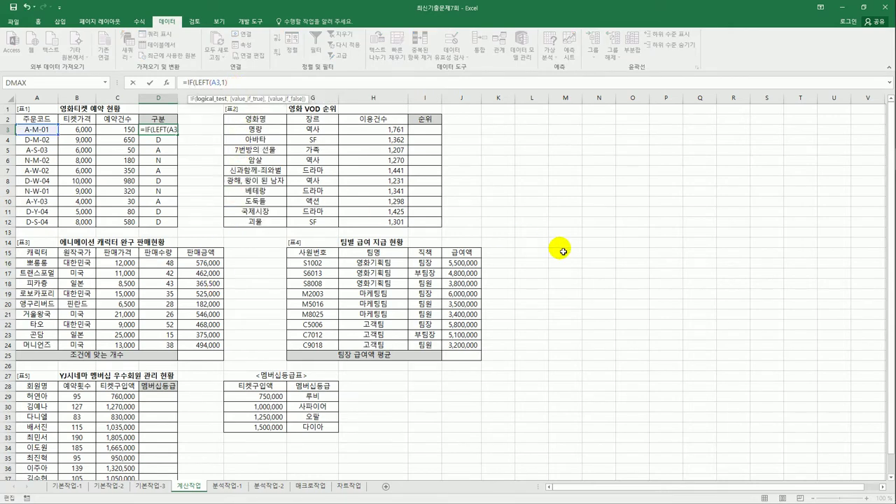
pyautogui.write('=')
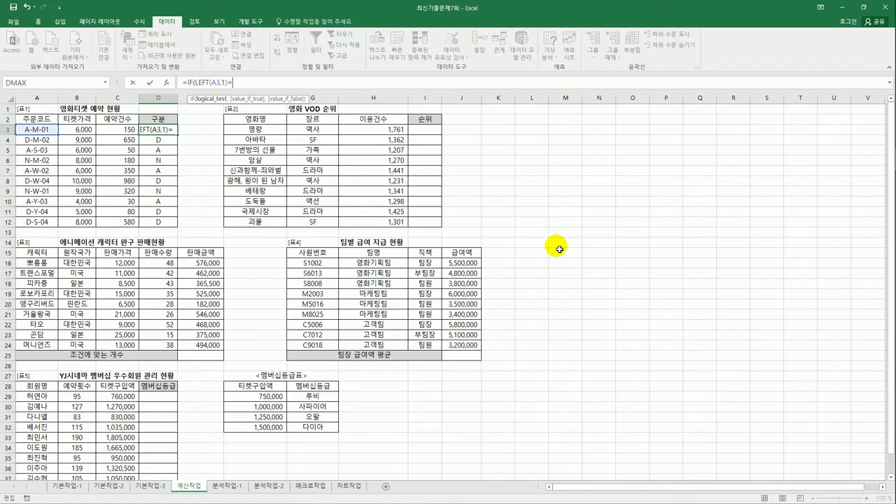
pyautogui.write('"A')
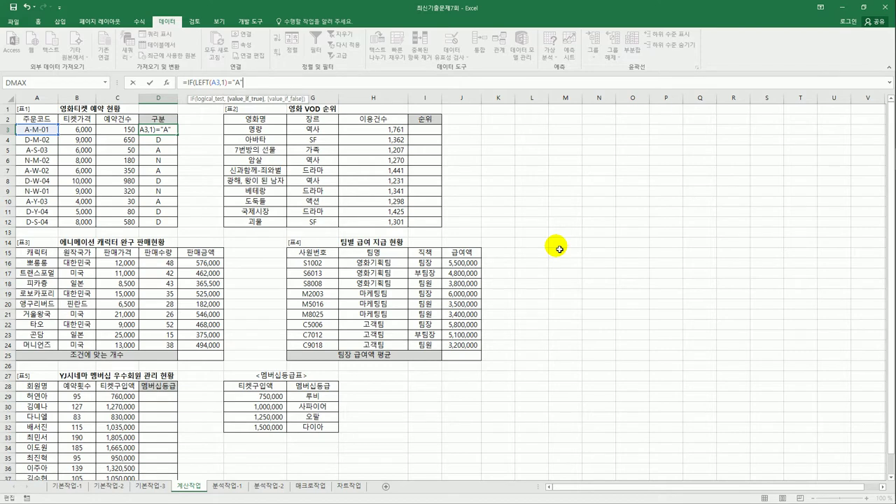
pyautogui.write(',"wh')
pyautogui.press('BackSpace')
pyautogui.write('조조",')
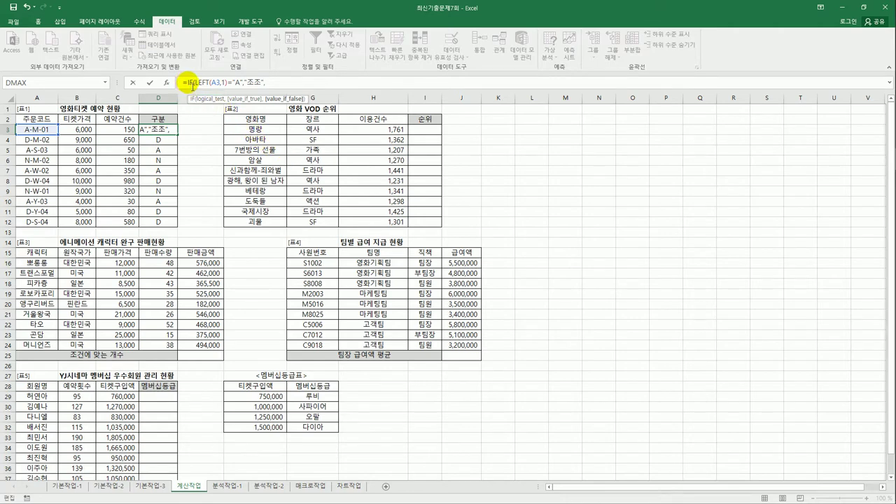
# - Nest a copy of the IF expression as D3's value_if_false argument, changing its test to "D" and its result to "주간"
pyautogui.moveTo(189, 84); pyautogui.dragTo(287, 88)
pyautogui.hotkey('ctrl', 'c')
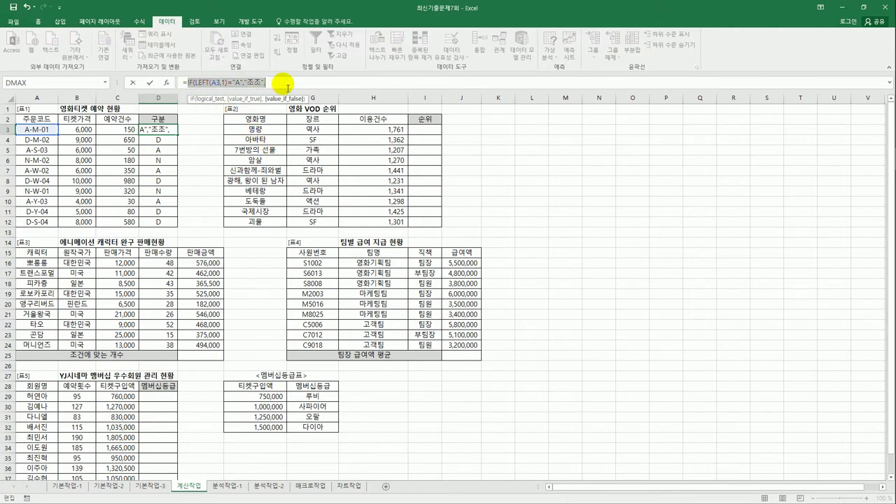
pyautogui.click(287, 85)
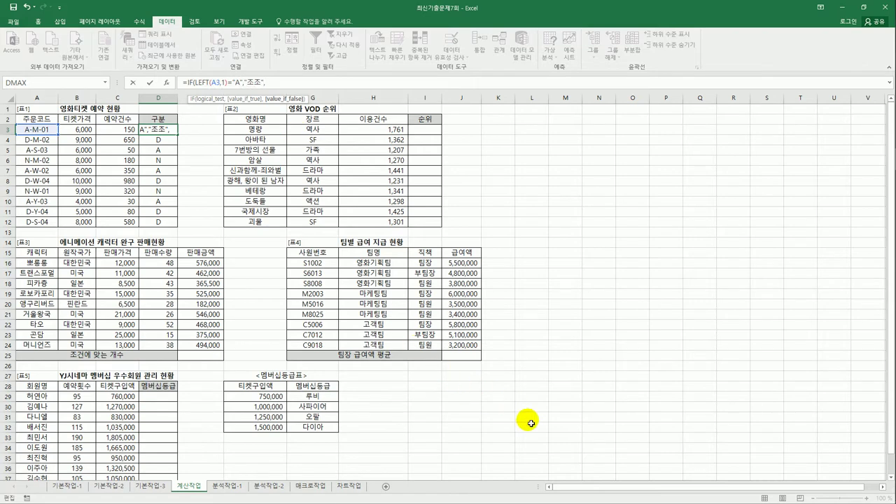
pyautogui.hotkey('ctrl', 'v')
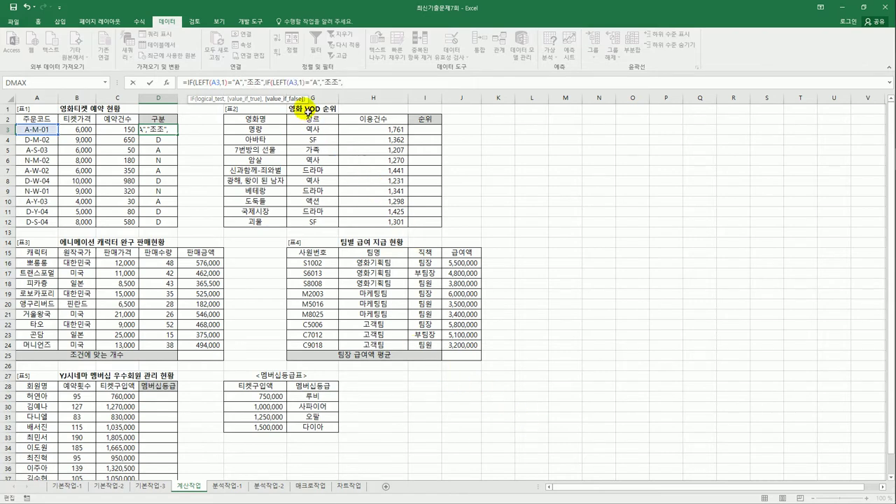
pyautogui.doubleClick(316, 83)
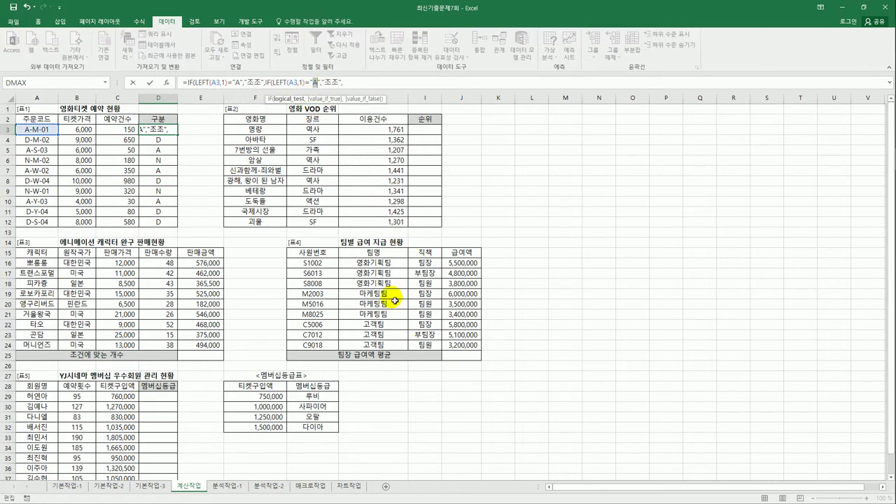
pyautogui.write('D')
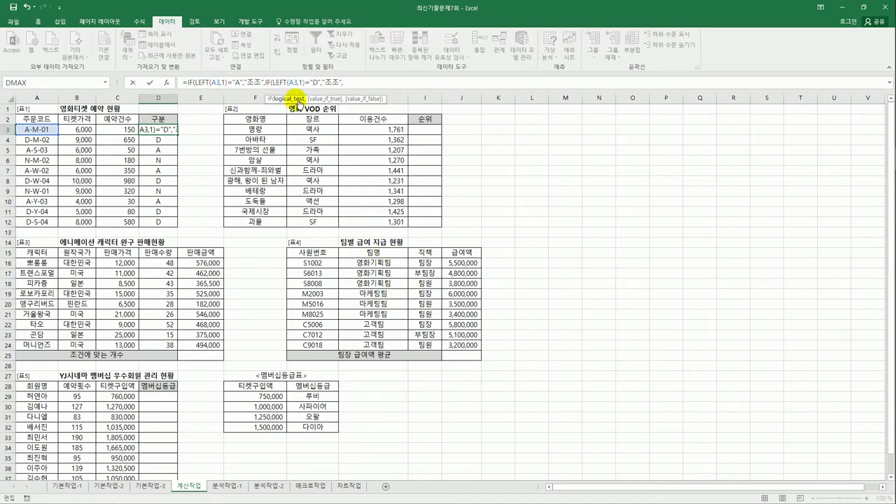
pyautogui.doubleClick(328, 82)
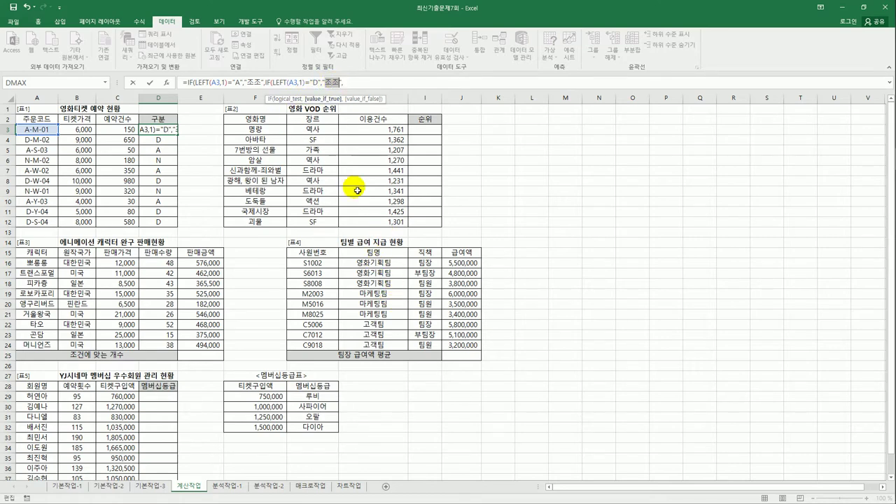
pyautogui.write('wn')
pyautogui.press('BackSpace')
pyautogui.press('BackSpace')
pyautogui.write('주간')
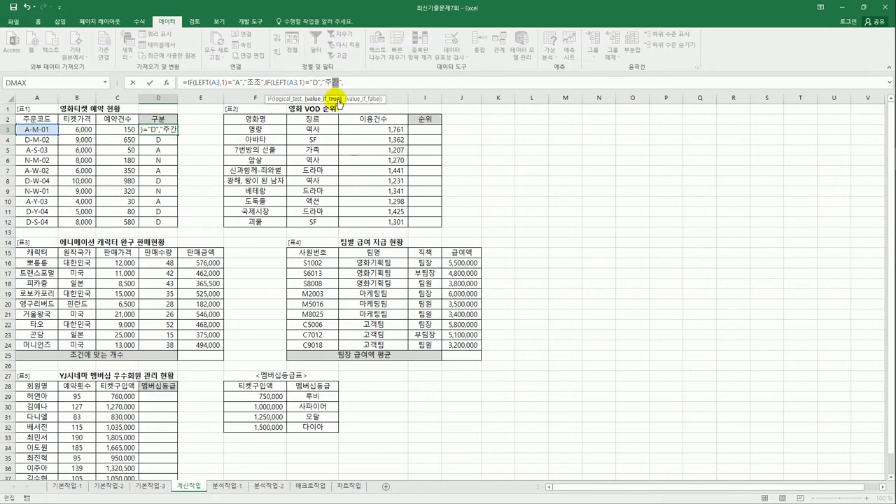
# - Complete the nested IF in D3 with "심야" as the final alternative and fill the formula down to D12
pyautogui.write(',')
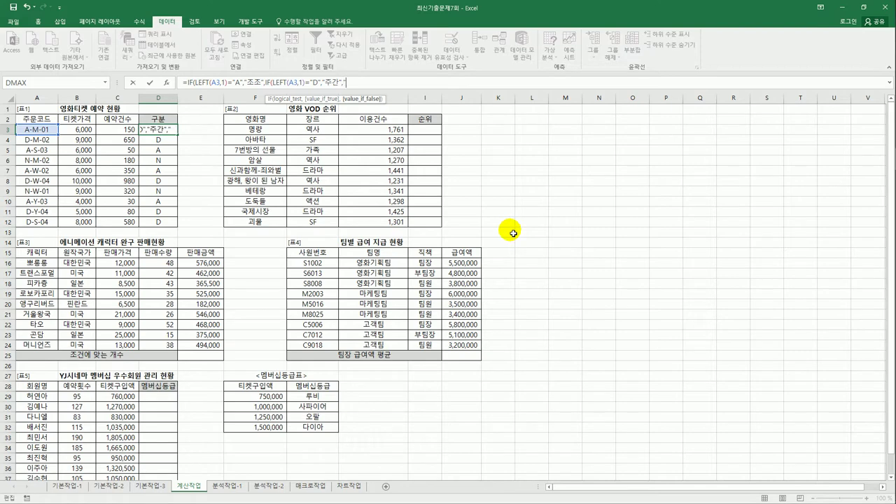
pyautogui.write('"심야"')
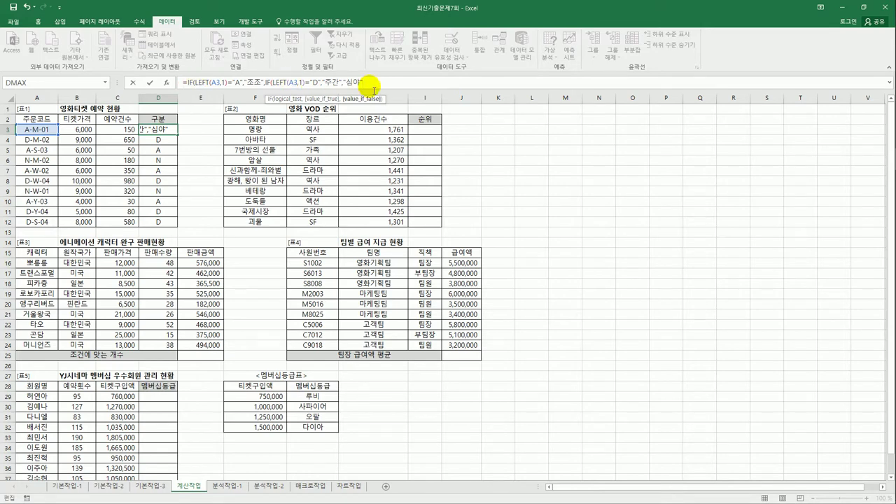
pyautogui.write(')')
pyautogui.press('Return')
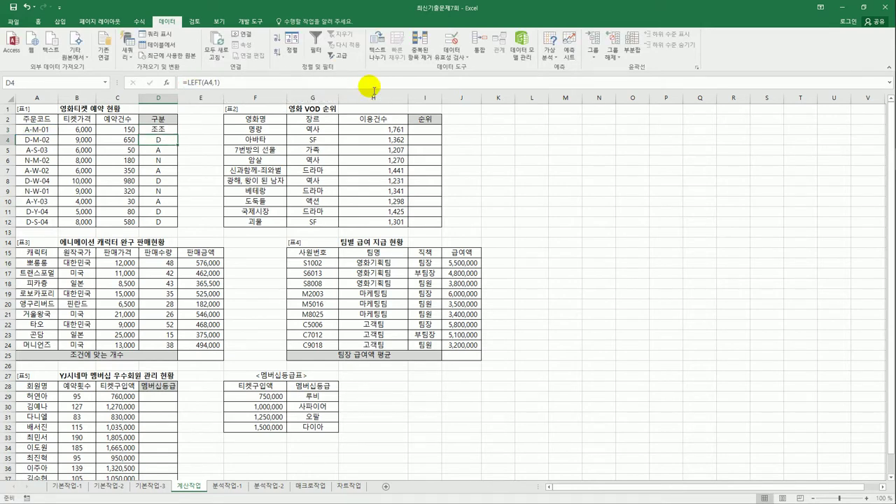
pyautogui.click(162, 130)
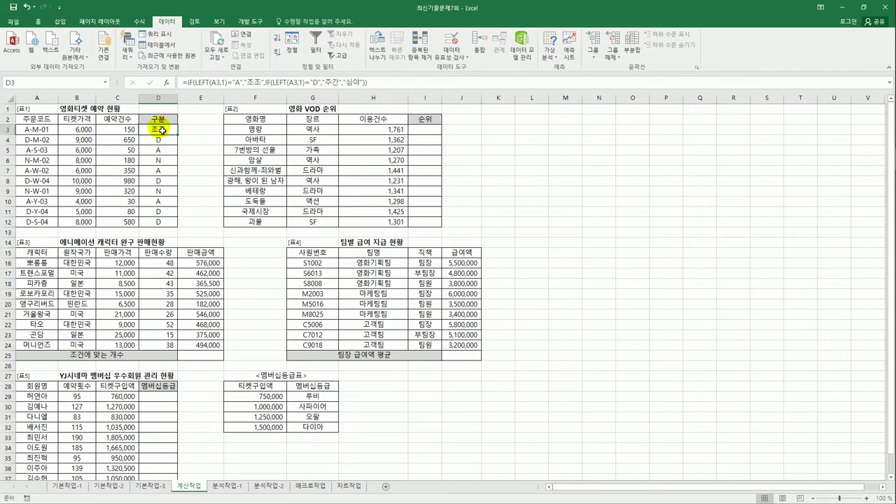
pyautogui.moveTo(177, 135); pyautogui.dragTo(181, 231)
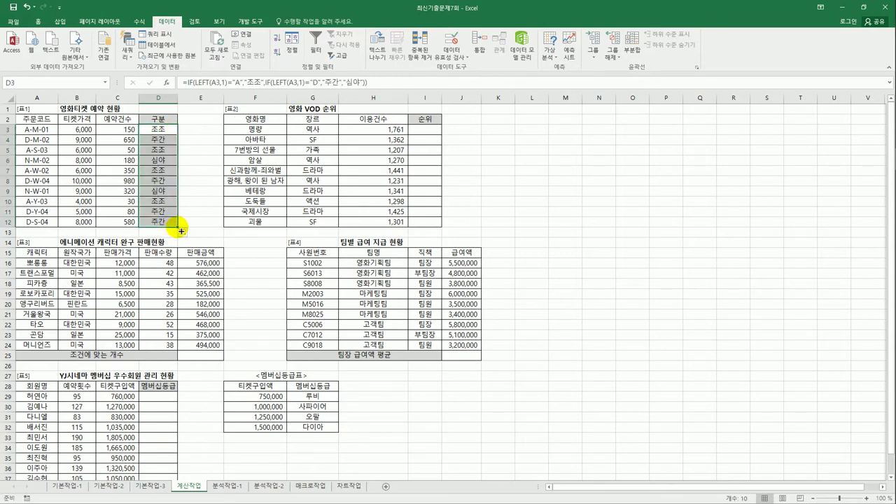
pyautogui.hotkey('alt', 'h')
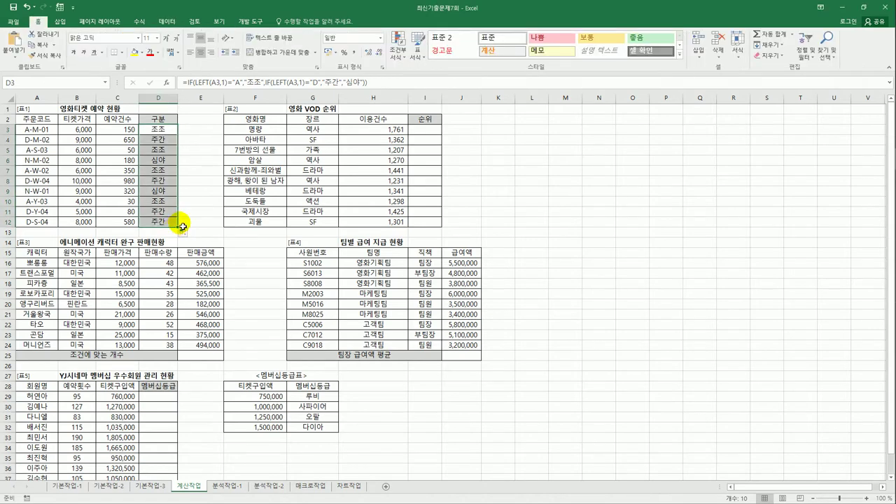
# - In I3 of the 순위 column, begin a RANK.EQ formula with H3 as the number to rank
pyautogui.click(428, 133)
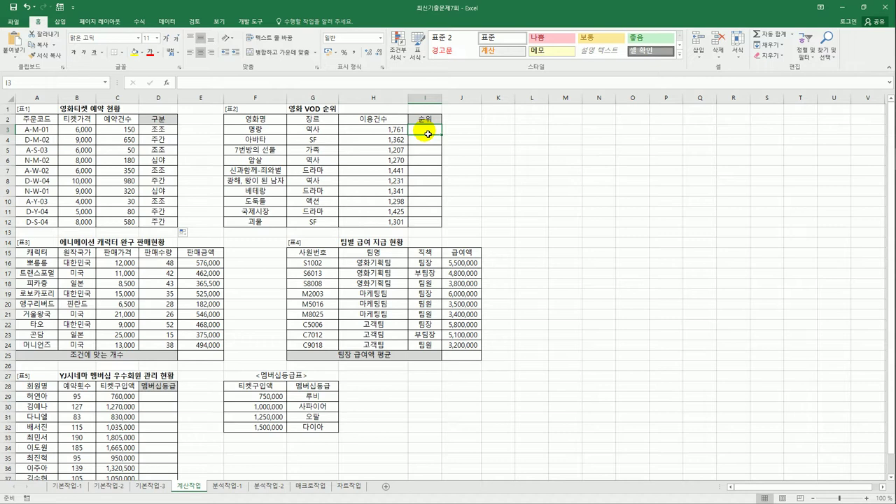
pyautogui.write('=')
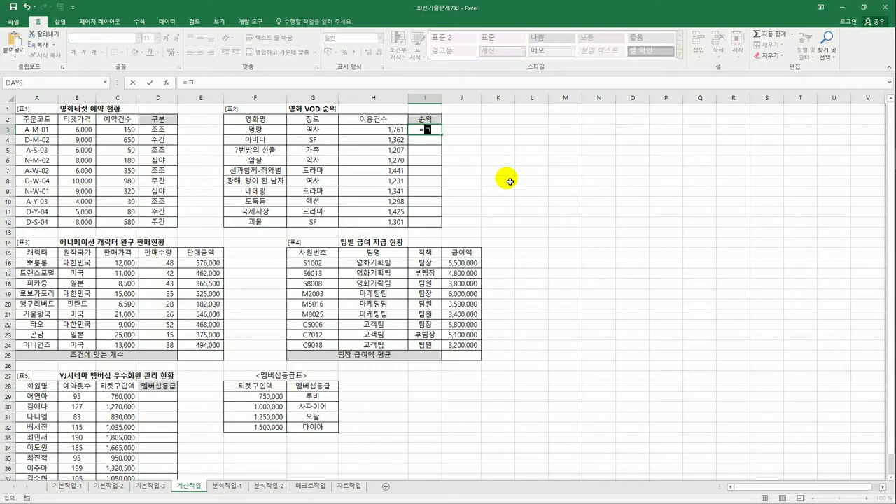
pyautogui.write('rank')
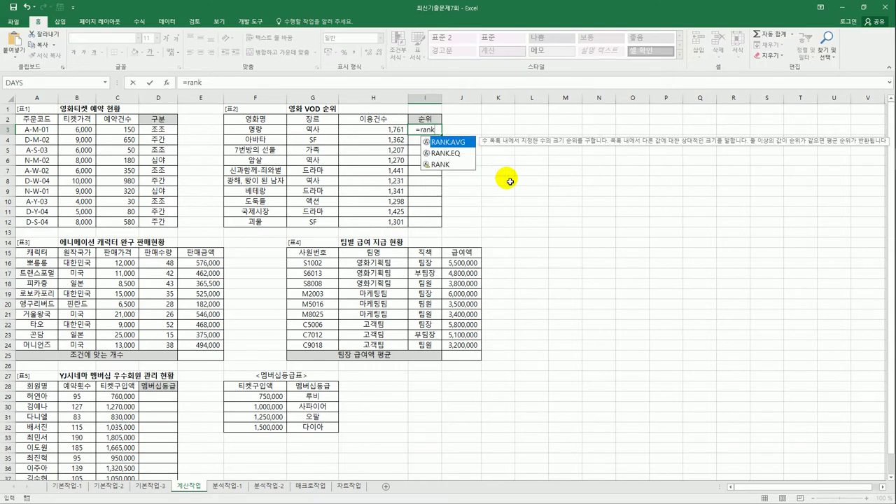
pyautogui.press('Down')
pyautogui.press('Tab')
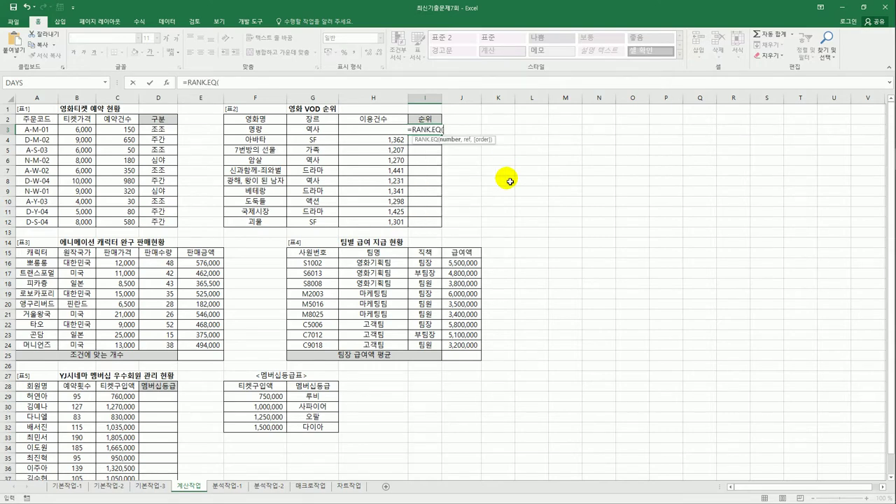
pyautogui.click(370, 134)
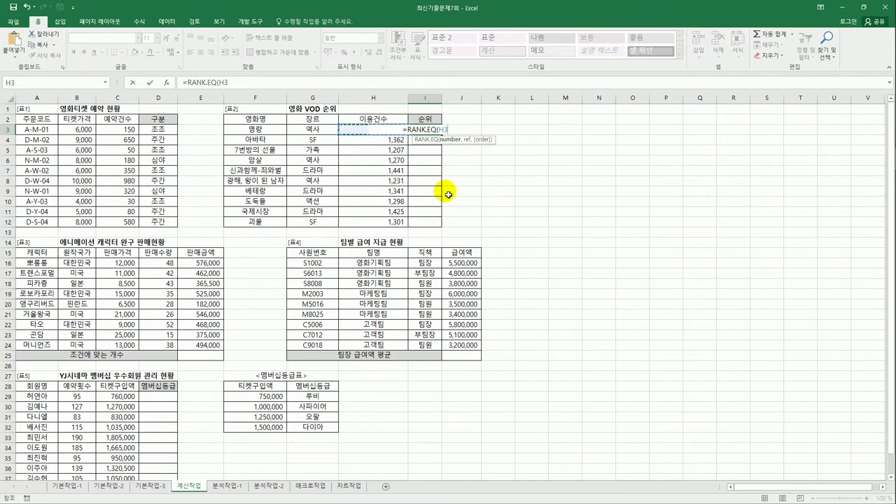
pyautogui.write(',')
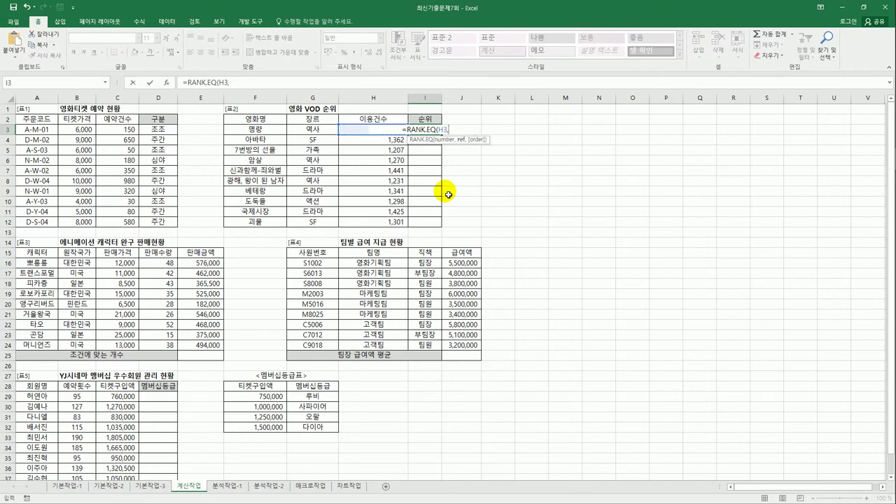
# - Complete the I3 formula with absolute range $H$3:$H$12 and descending order 0, and fill it down to I12
pyautogui.moveTo(385, 223); pyautogui.dragTo(379, 130)
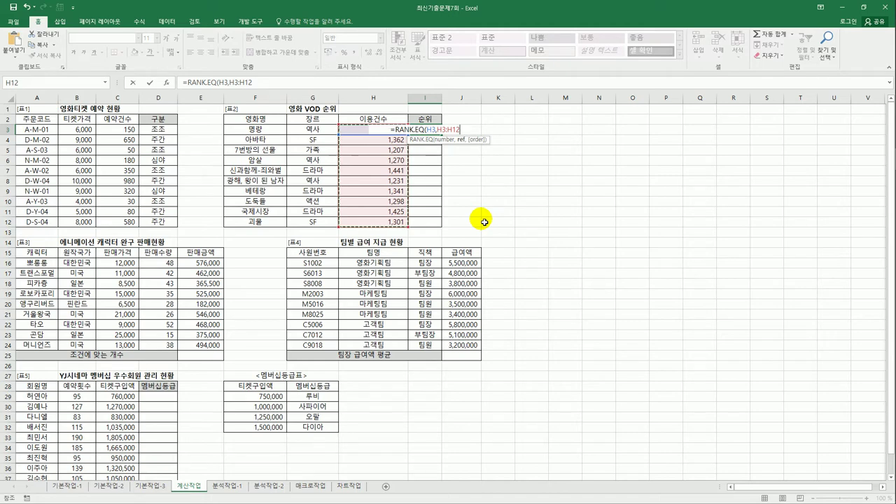
pyautogui.press('F4')
pyautogui.write(',')
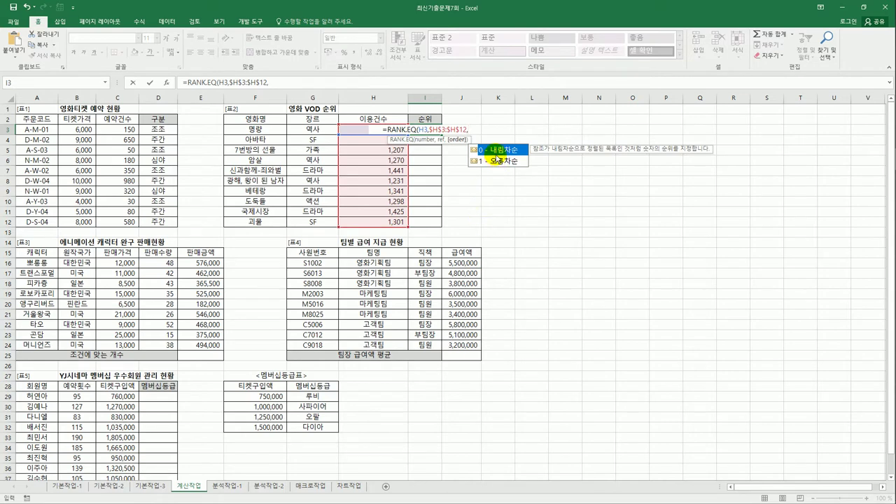
pyautogui.doubleClick(494, 150)
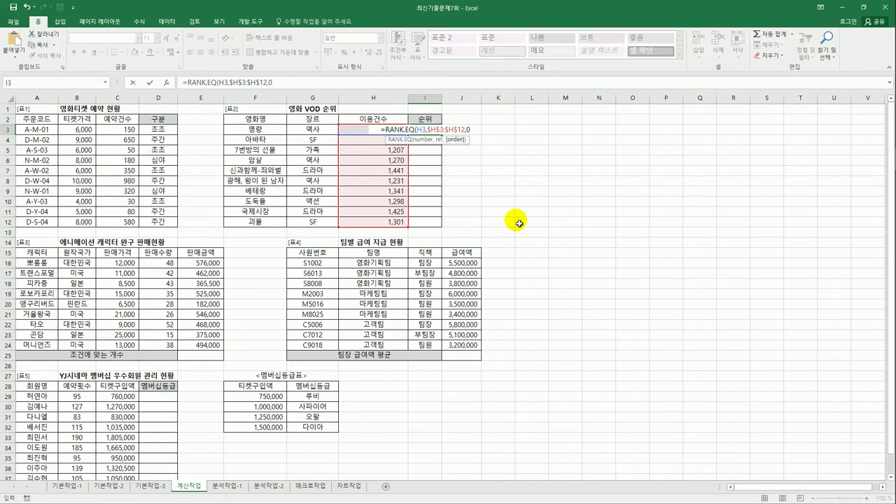
pyautogui.write(')')
pyautogui.press('Return')
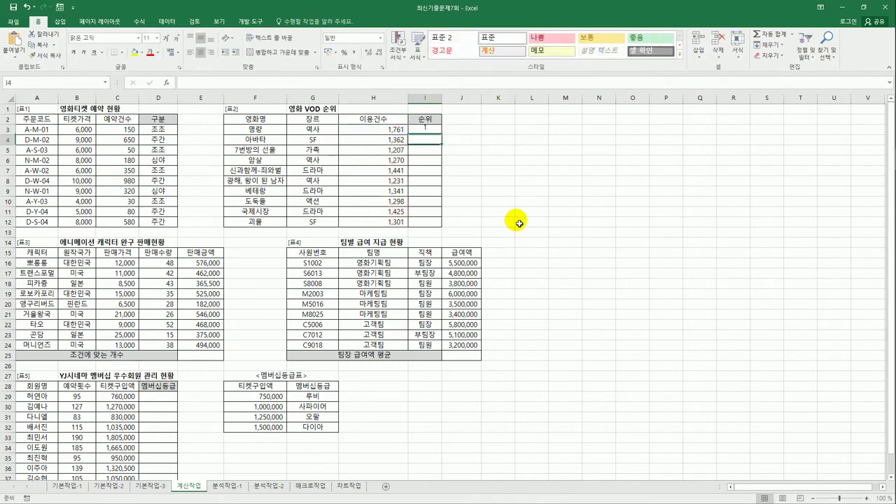
pyautogui.click(435, 129)
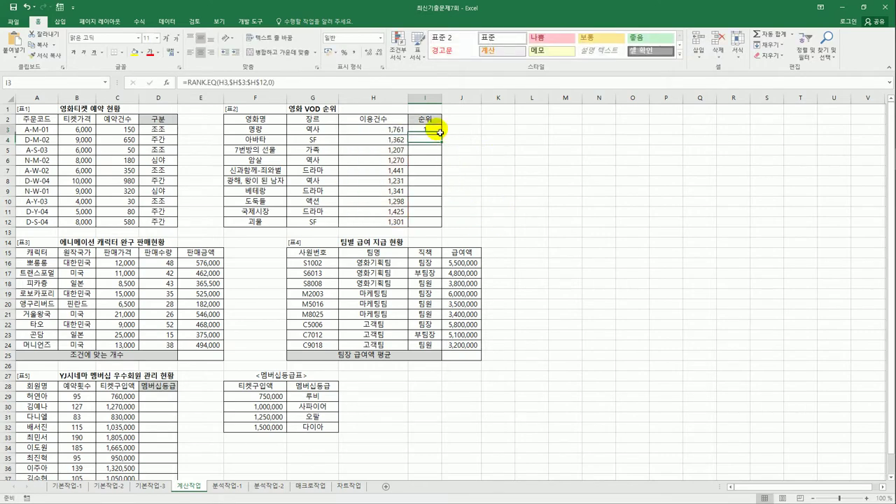
pyautogui.moveTo(442, 135); pyautogui.dragTo(437, 230)
# - Wrap the RANK.EQ expression in I3 in a CHOOSE function as its index number, with "1등", "2등" and "3등" as the first three values
pyautogui.click(433, 131)
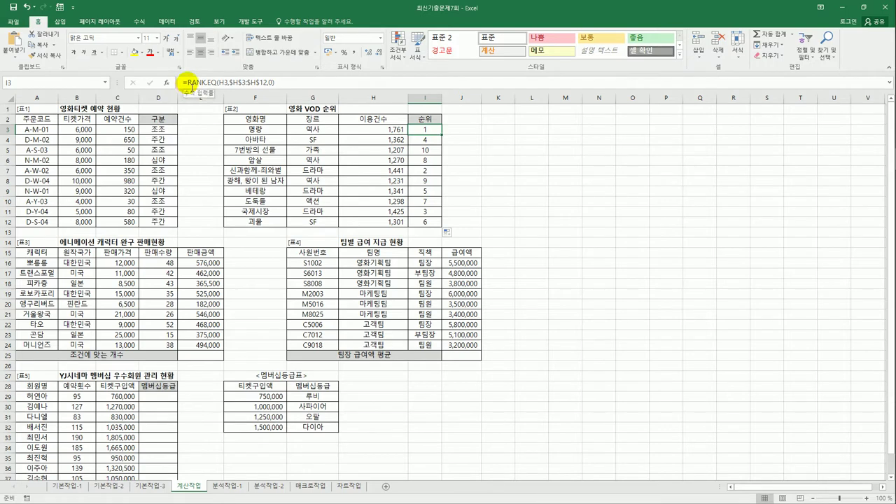
pyautogui.click(190, 82)
pyautogui.write('CHOOSE(')
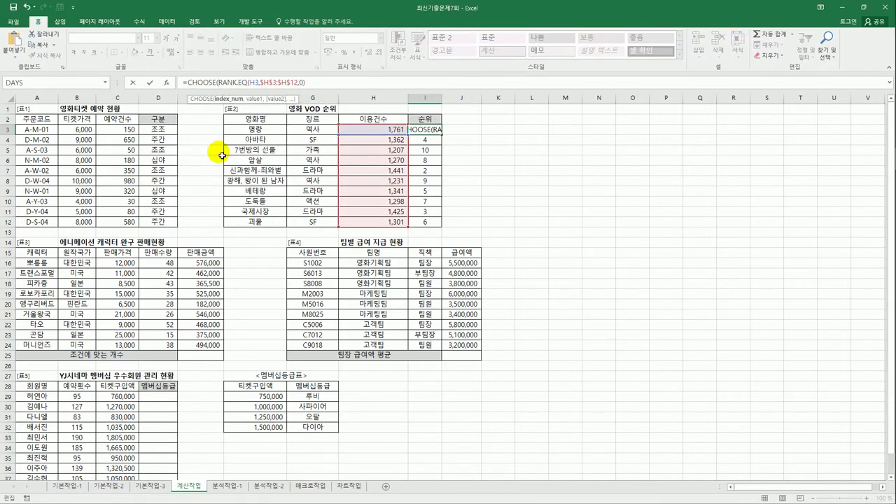
pyautogui.click(314, 86)
pyautogui.write(',')
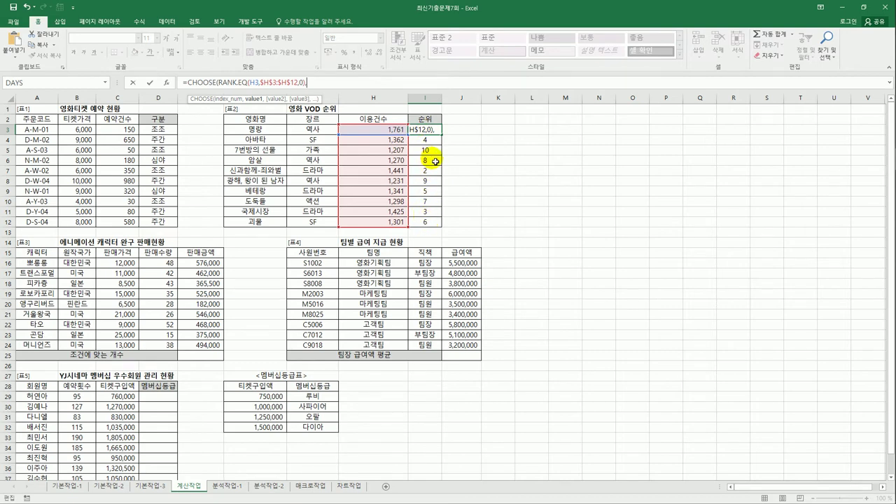
pyautogui.write('"')
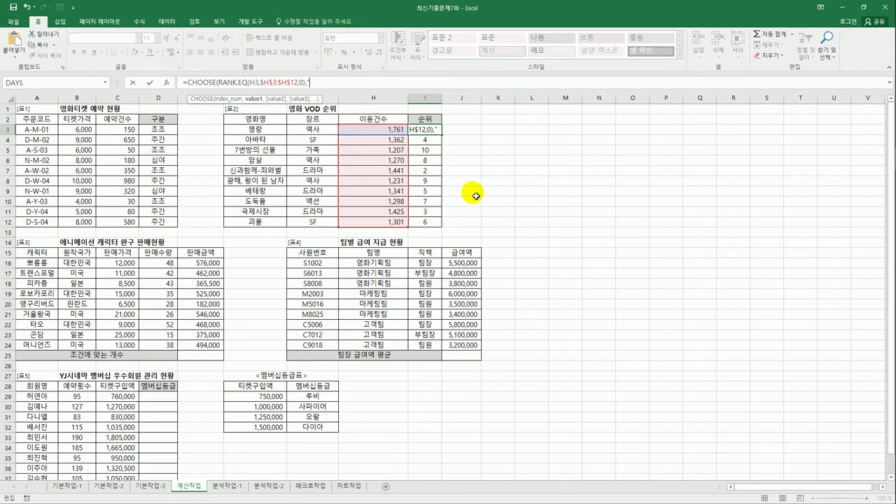
pyautogui.write('1등","2등","3등"')
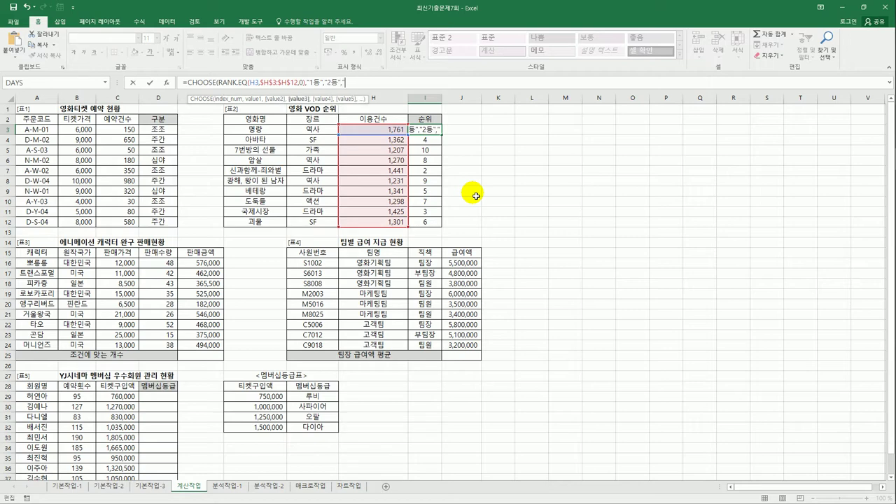
pyautogui.write(',')
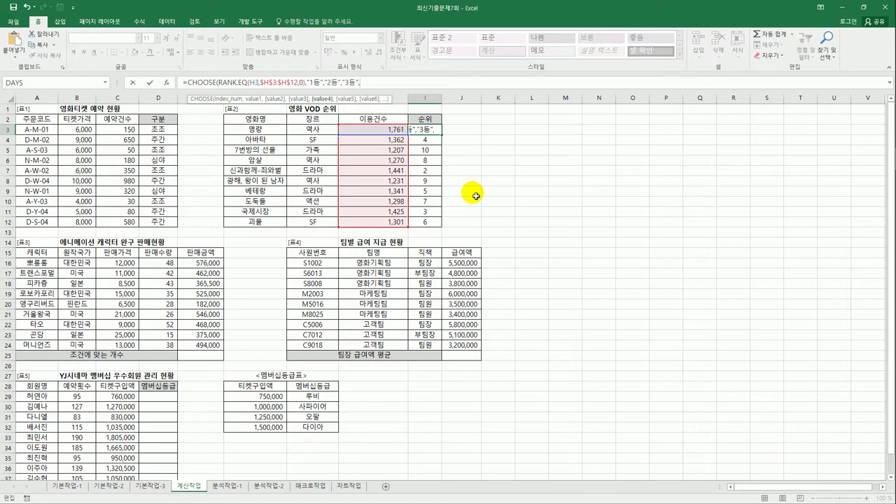
# - Complete the CHOOSE formula in I3 with empty strings for ranks 4 to 10 and fill it down to I12
pyautogui.write('"","",')
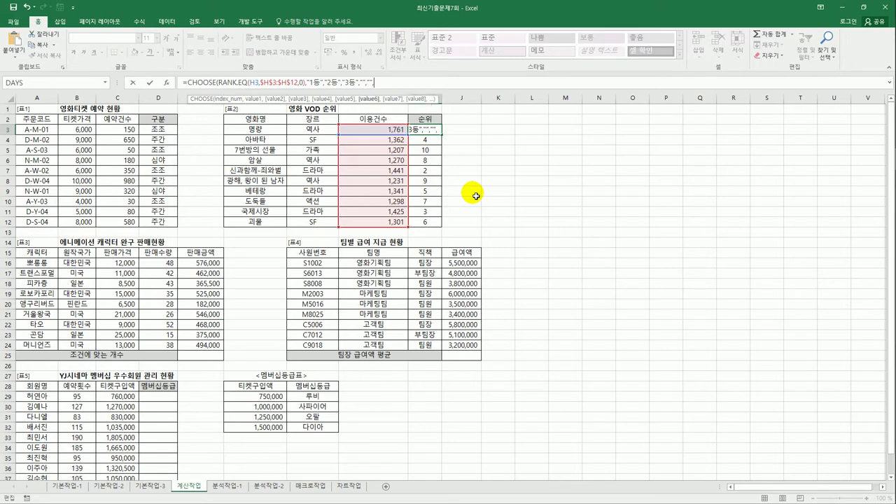
pyautogui.write('"","",')
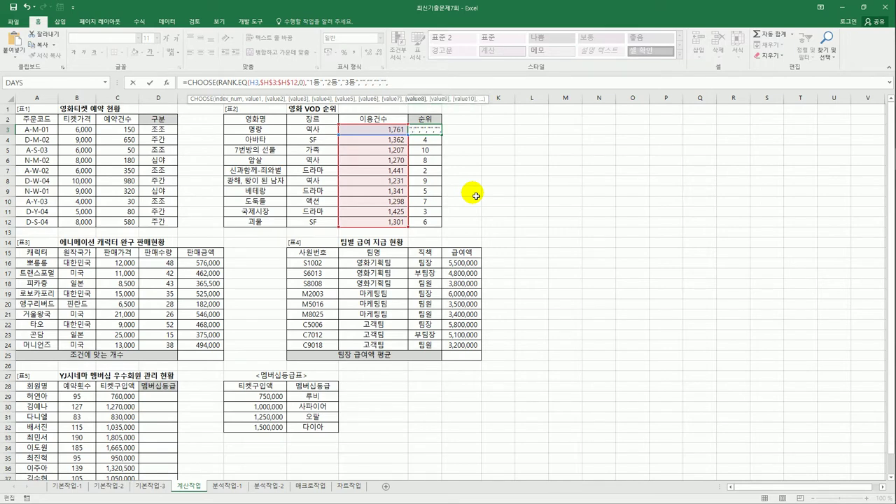
pyautogui.write('"",')
pyautogui.write(',"","",')
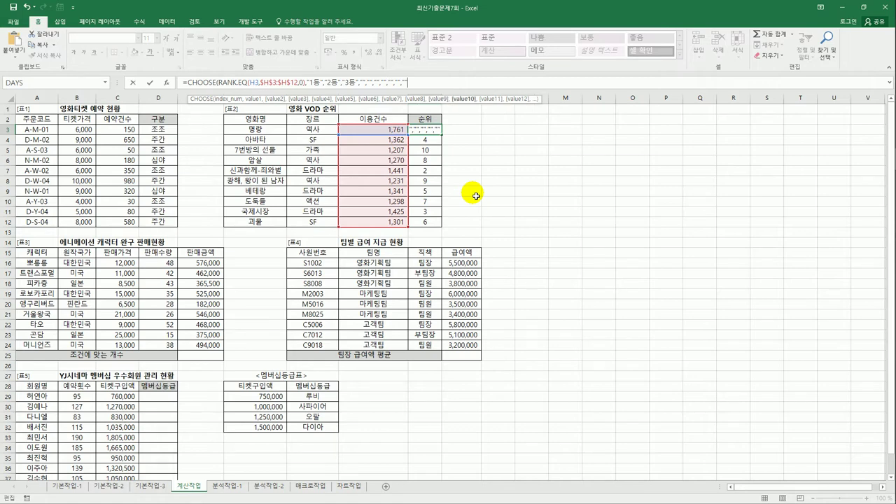
pyautogui.write('")')
pyautogui.press('Return')
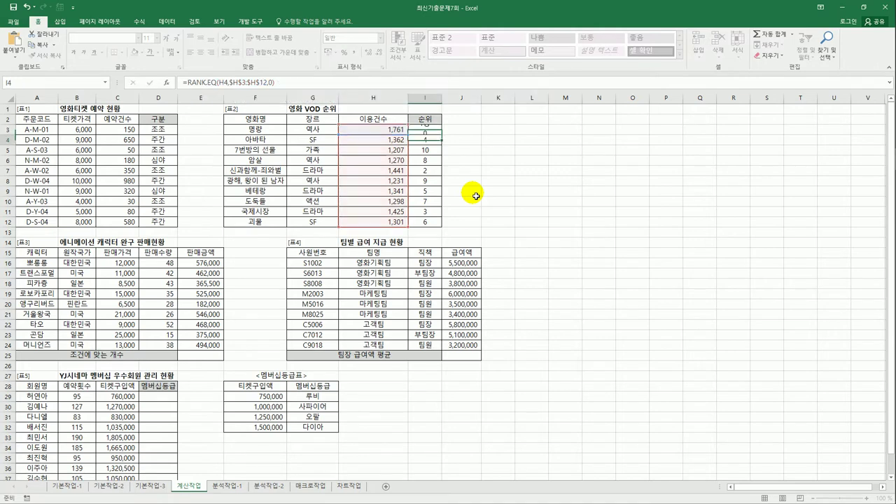
pyautogui.click(428, 129)
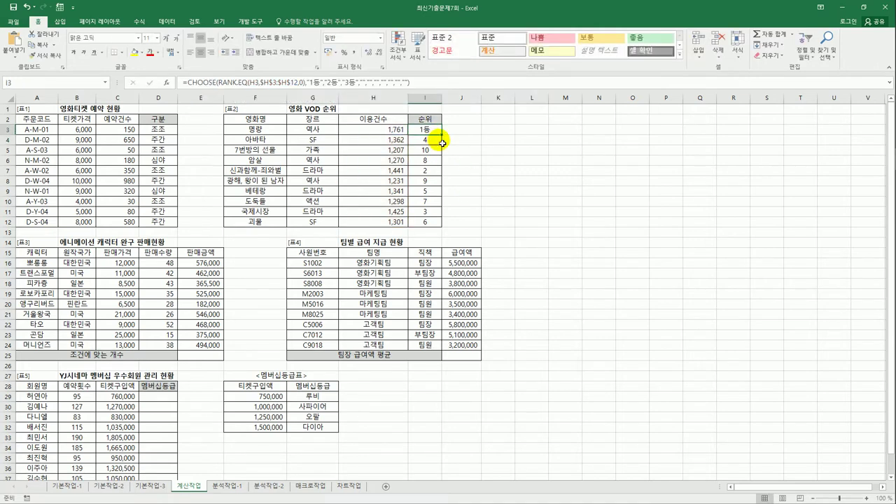
pyautogui.moveTo(442, 134); pyautogui.dragTo(441, 232)
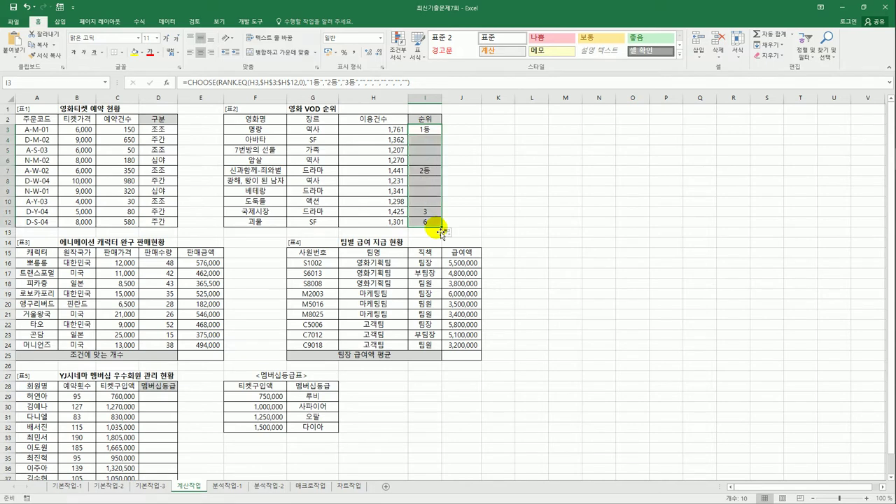
pyautogui.click(438, 228)
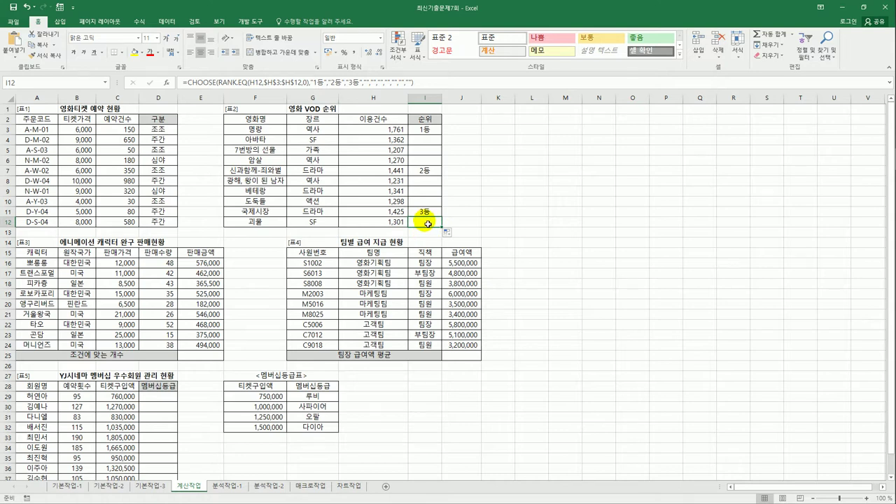
# - Begin a COUNTIFS formula in E25, the result cell for 조건에 맞는 개수 in 표3
pyautogui.click(215, 362)
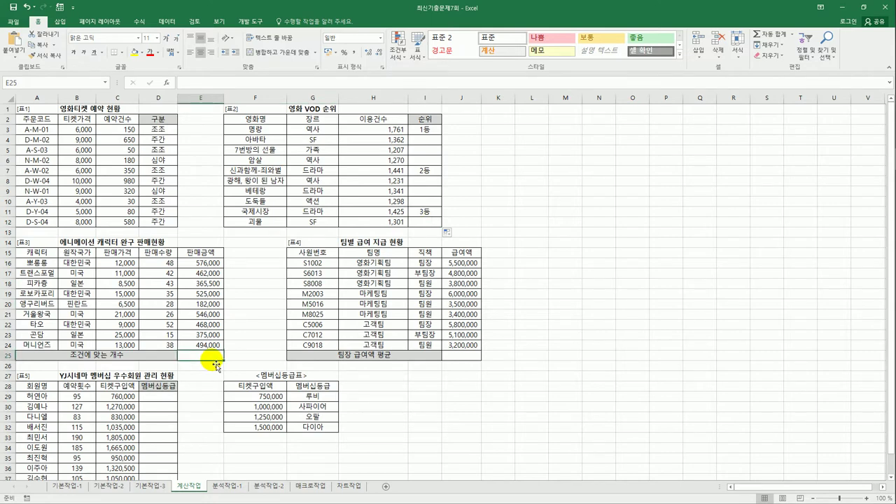
pyautogui.hotkey('alt', 'a')
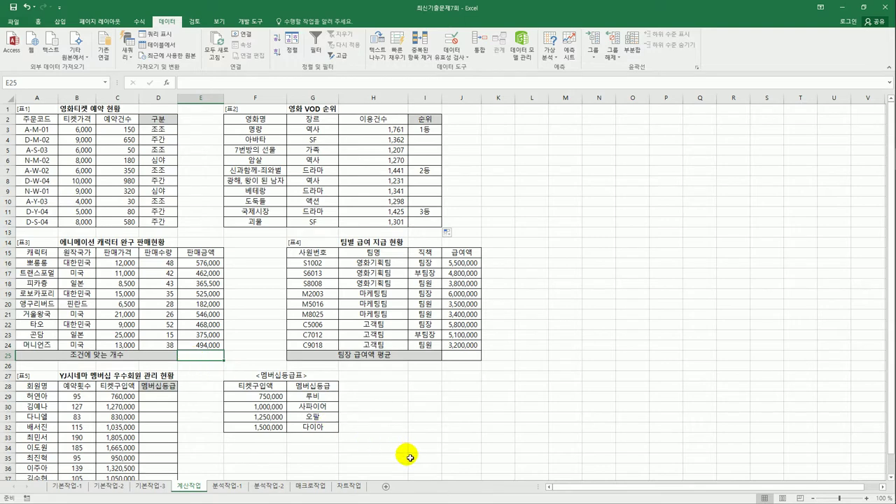
pyautogui.write('=')
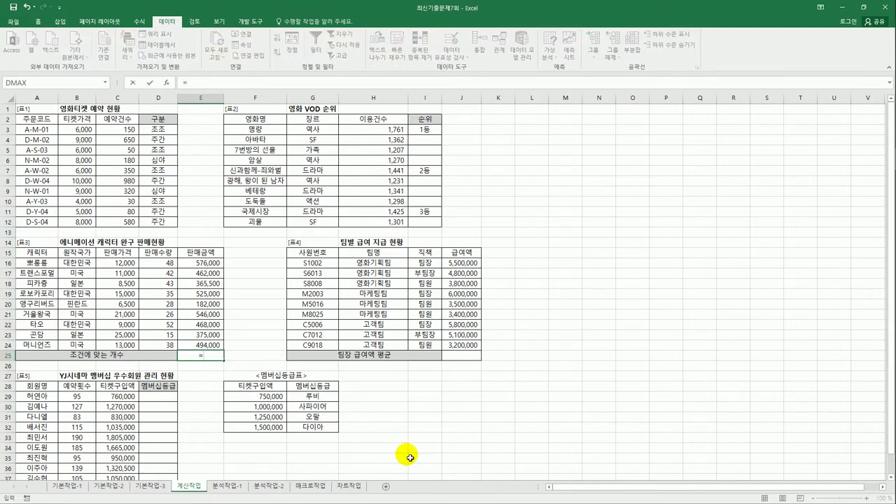
pyautogui.write('ㅇㅊ')
pyautogui.press('BackSpace')
pyautogui.press('BackSpace')
pyautogui.write('coun')
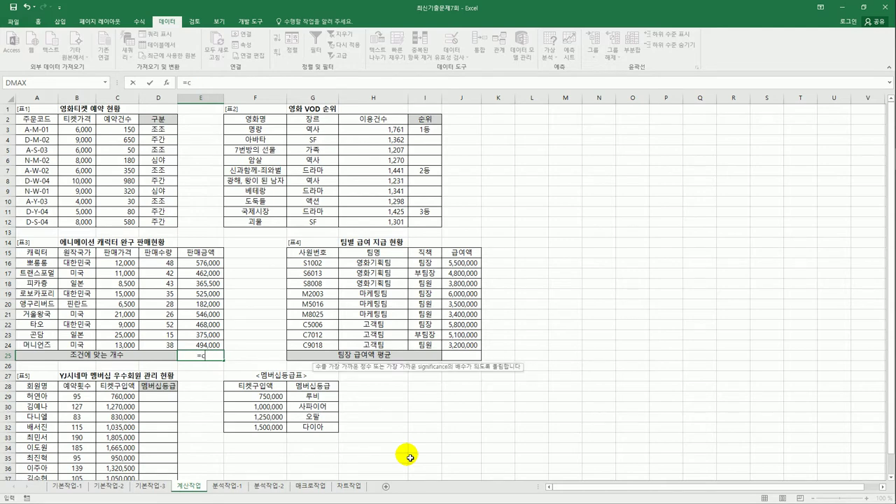
pyautogui.press('Down')
pyautogui.press('Down')
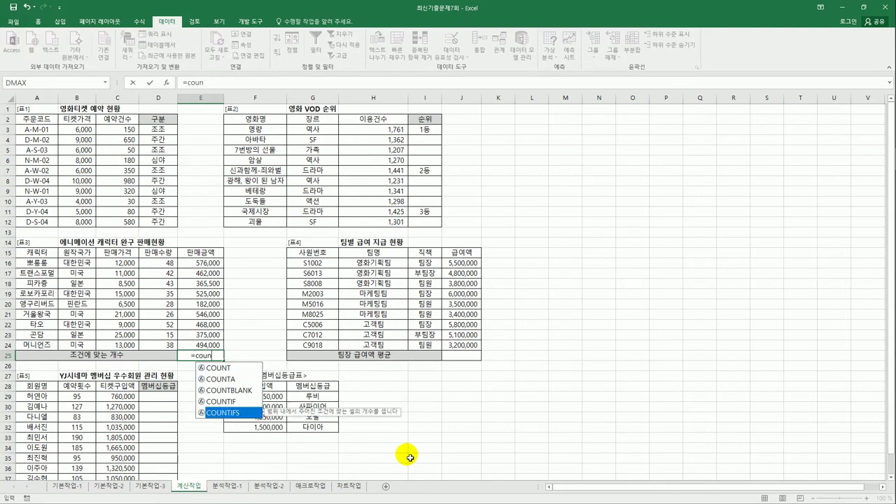
pyautogui.press('Tab')
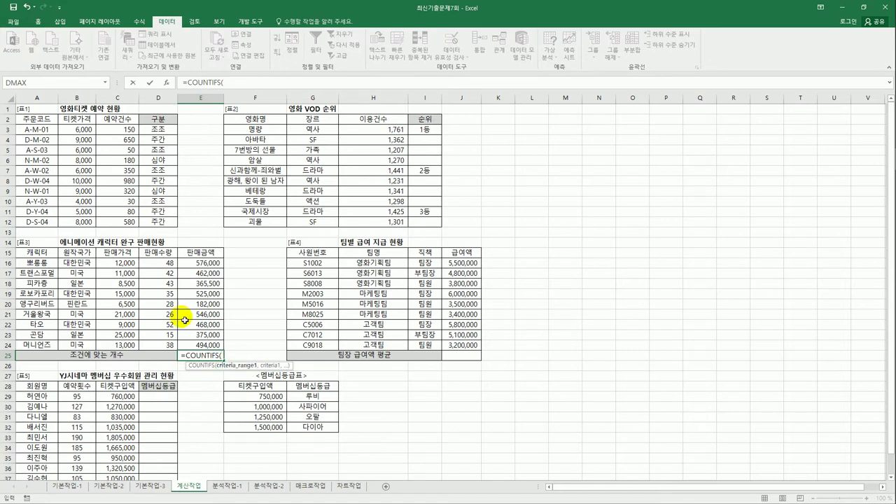
# - Set the first COUNTIFS condition in E25 to the 원작국가 range B16:B24 with the criterion "대한민국"
pyautogui.click(77, 265)
pyautogui.moveTo(78, 267); pyautogui.dragTo(75, 344)
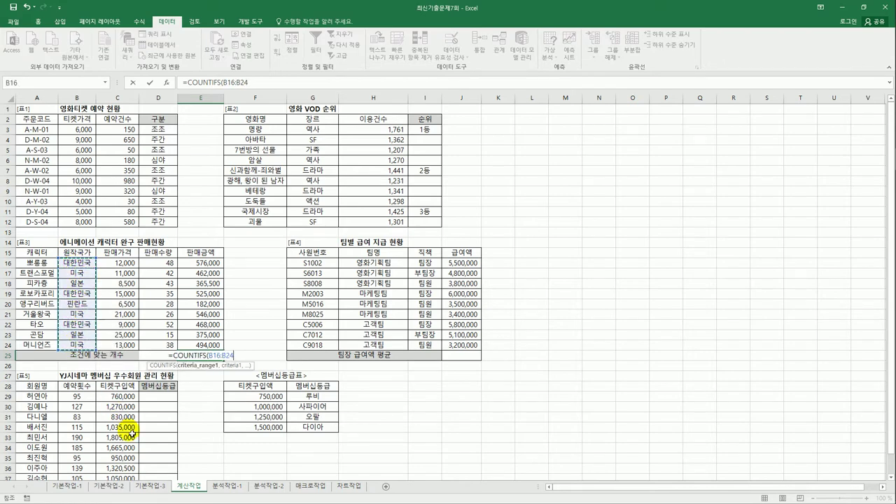
pyautogui.write(',')
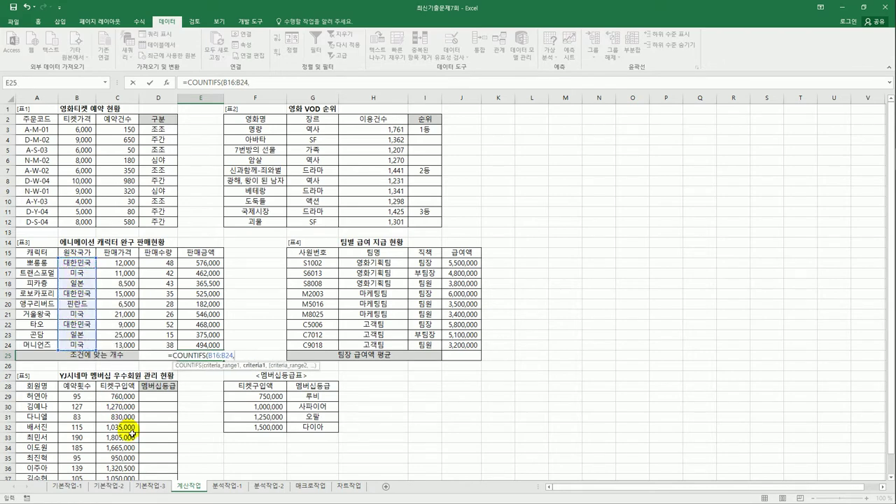
pyautogui.write('"')
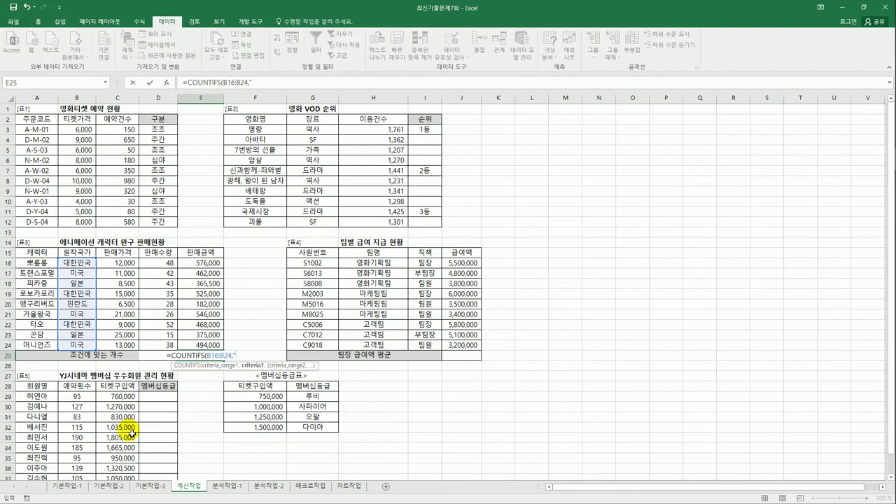
pyautogui.write('대한')
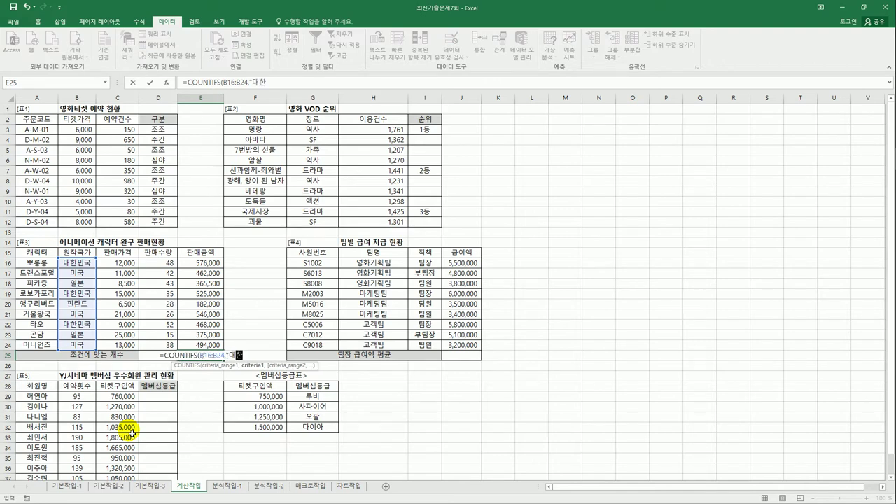
pyautogui.write('민국"')
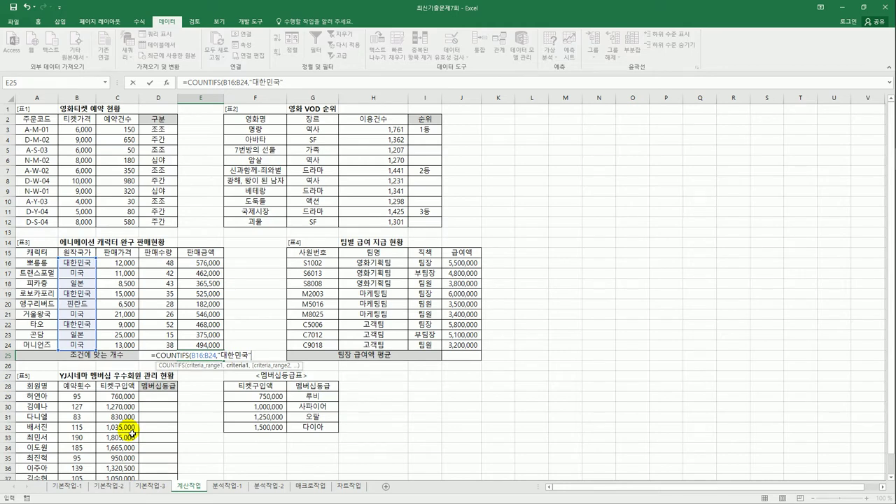
pyautogui.write(',')
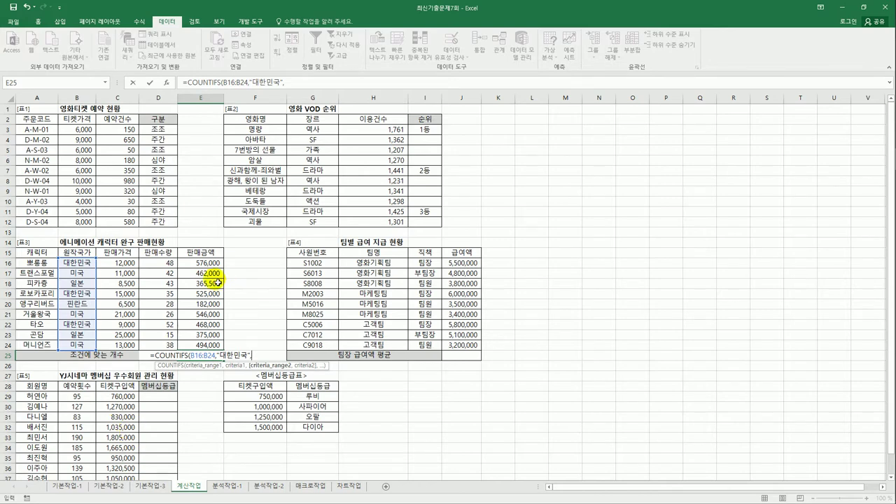
# - Add the 판매금액 range E16:E24 with the criterion ">=500000" as the second COUNTIFS condition in E25
pyautogui.moveTo(202, 263); pyautogui.dragTo(210, 346)
pyautogui.write(',')
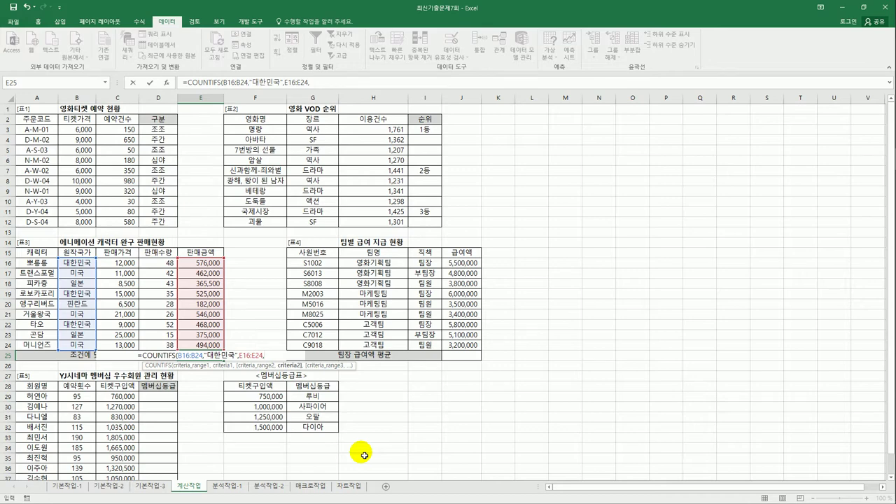
pyautogui.write('"')
pyautogui.write('>=')
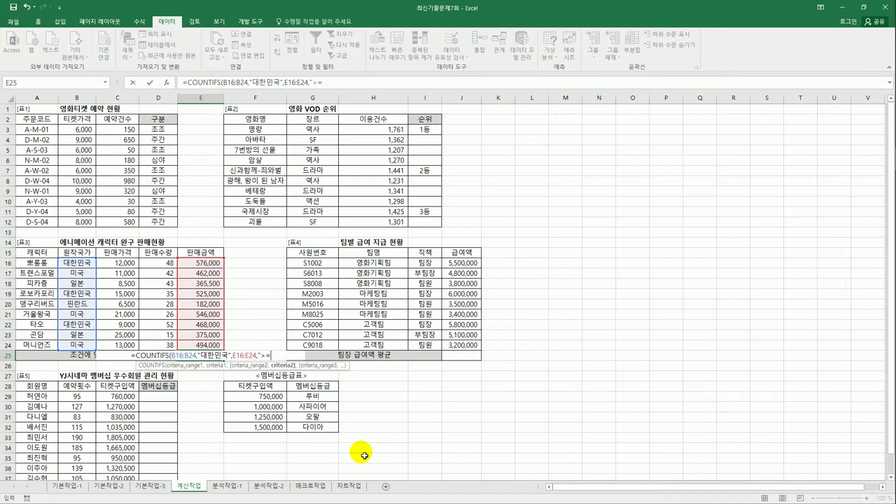
pyautogui.write('500')
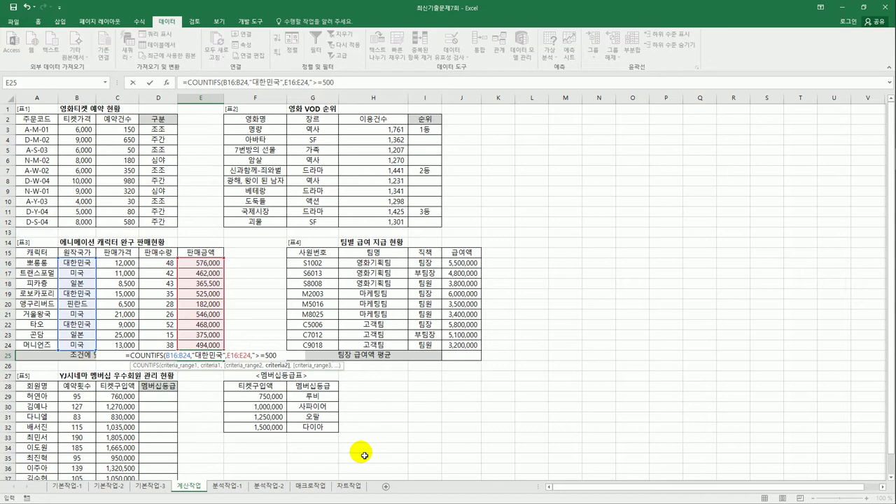
pyautogui.write('000')
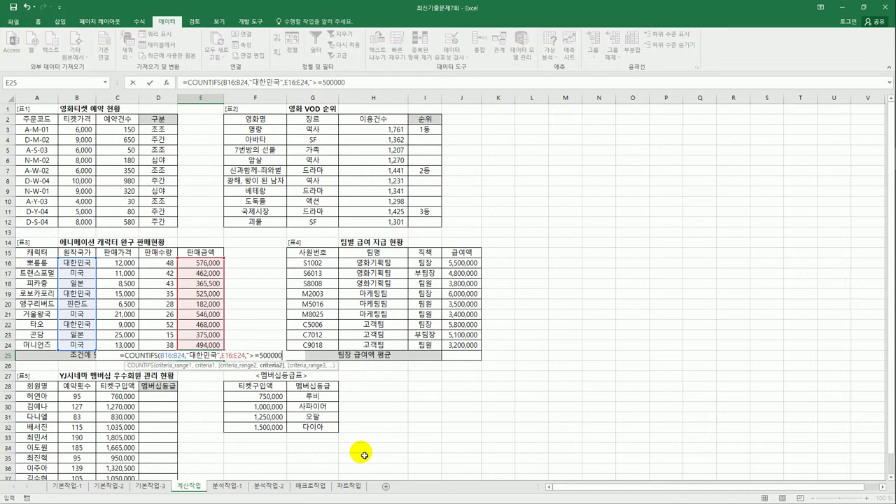
pyautogui.write('"')
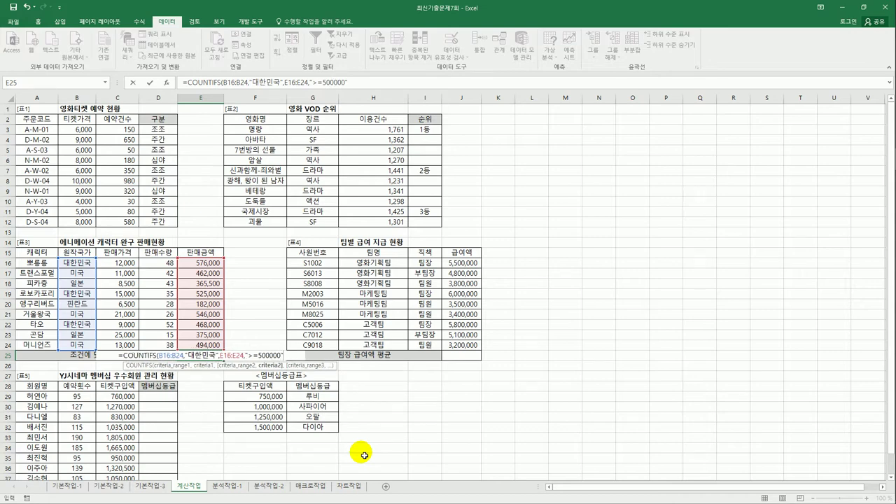
pyautogui.write(',')
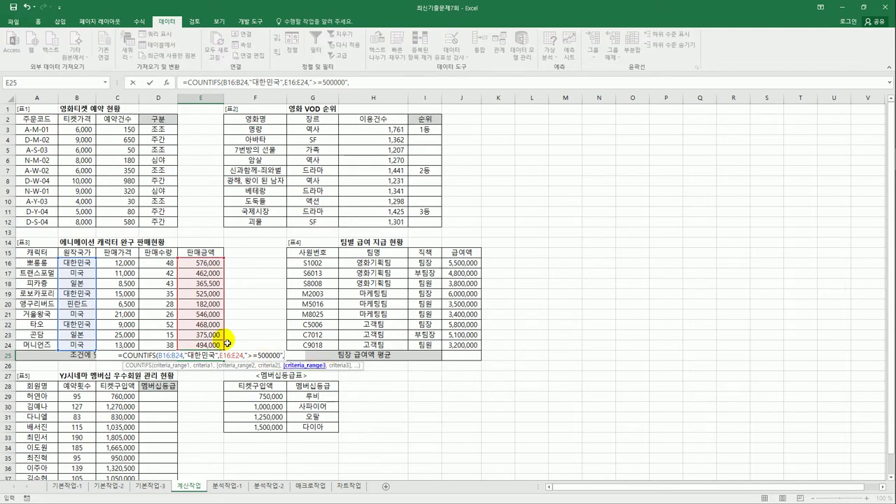
# - Add the 판매금액 range E16:E24 with the criterion "<600000" as the third COUNTIFS condition and complete the formula in E25
pyautogui.moveTo(201, 263); pyautogui.dragTo(203, 345)
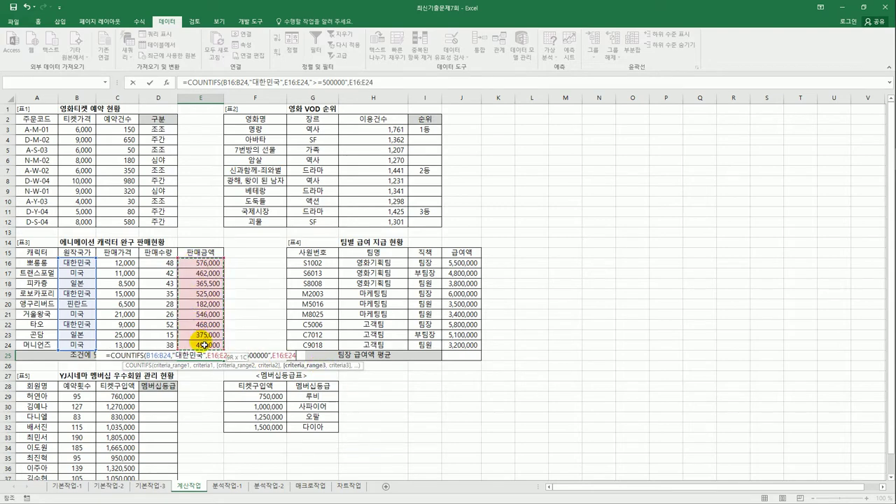
pyautogui.write(',')
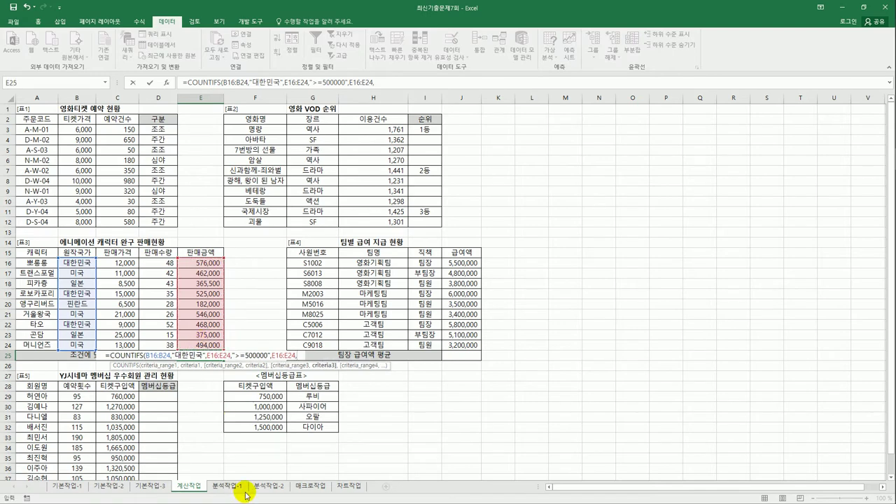
pyautogui.write('"')
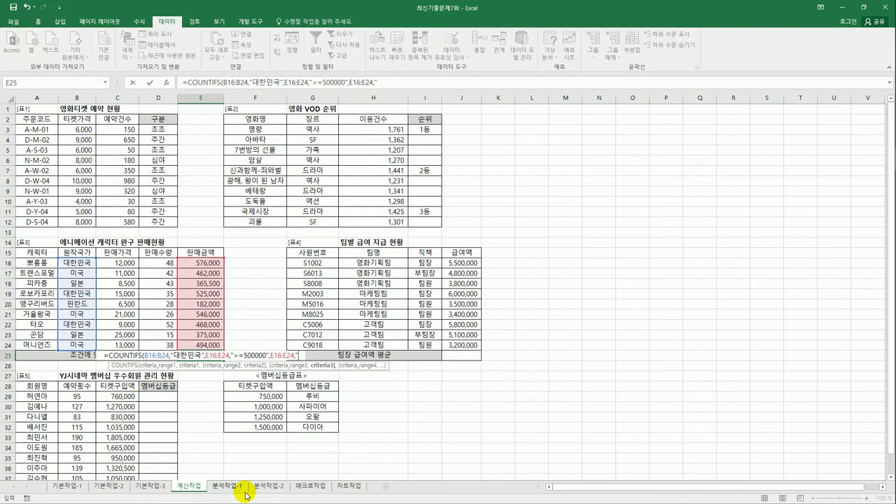
pyautogui.write('<6')
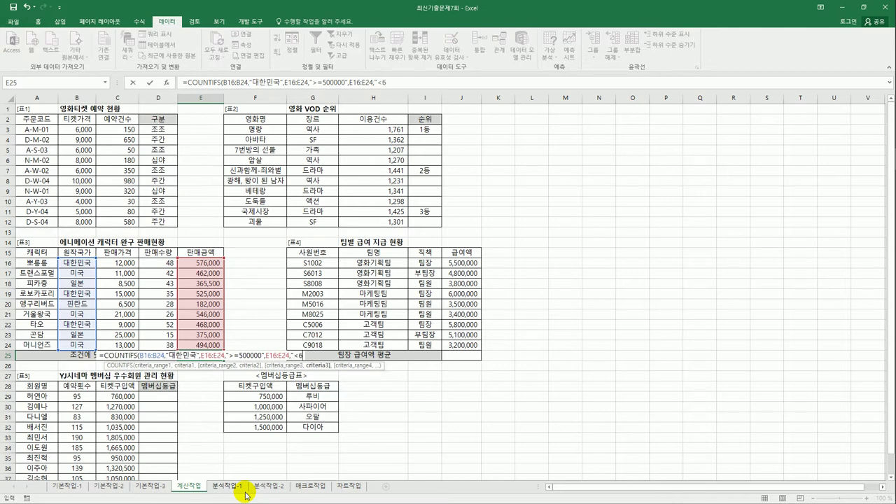
pyautogui.write('000')
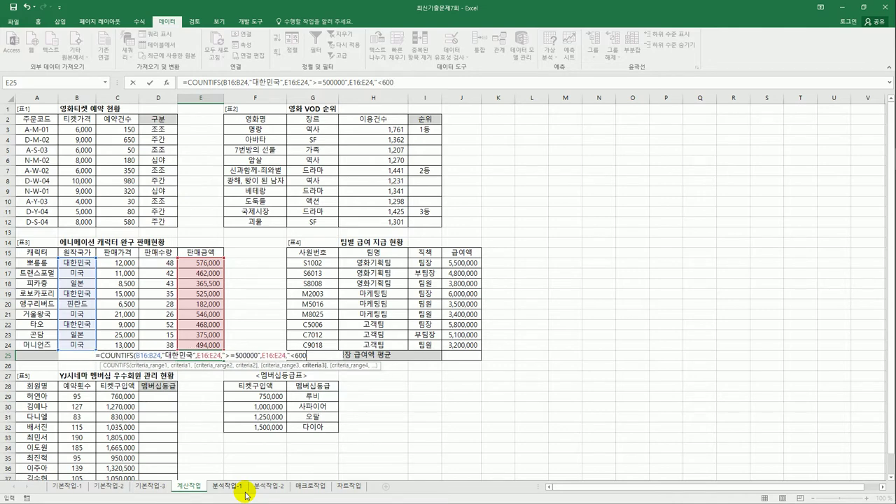
pyautogui.write('000')
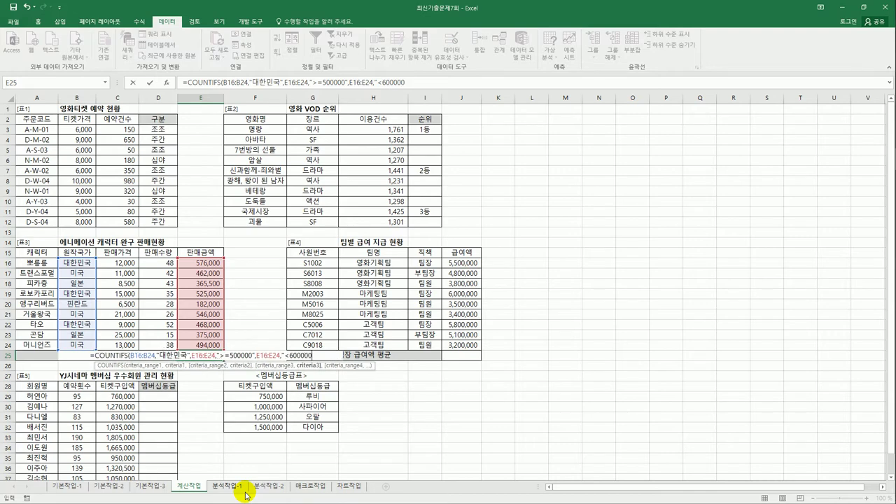
pyautogui.write('"')
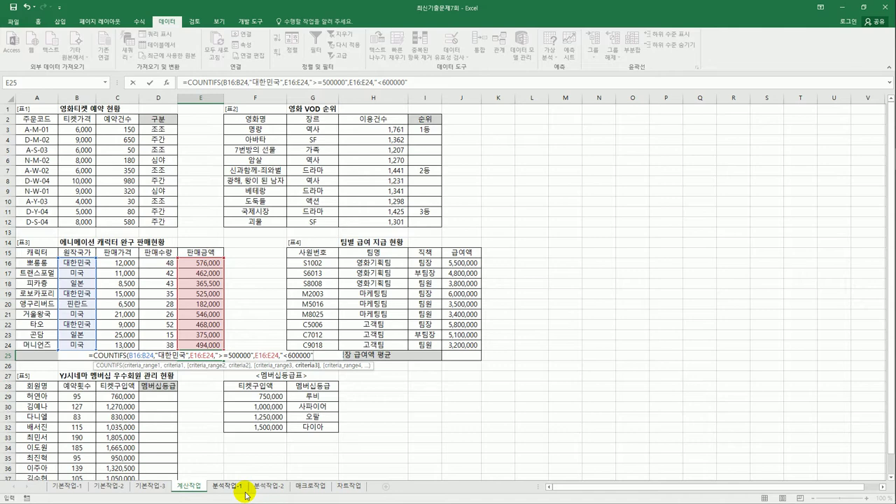
pyautogui.write(')')
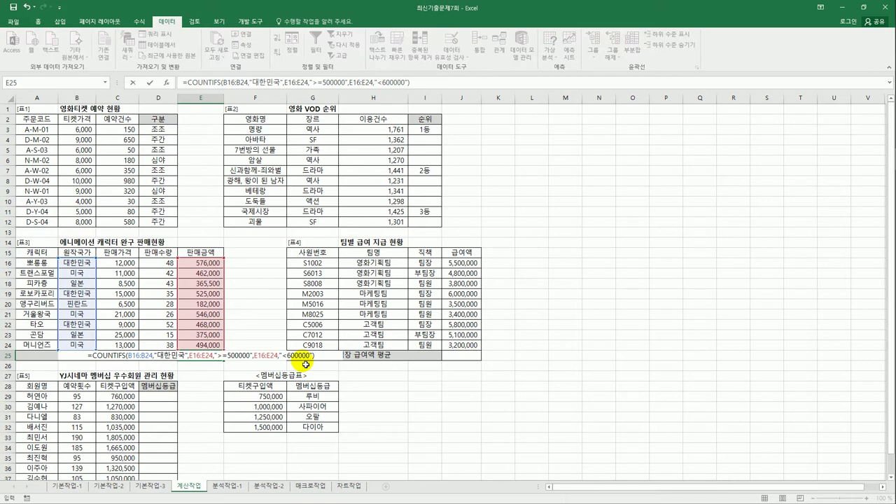
pyautogui.press('Return')
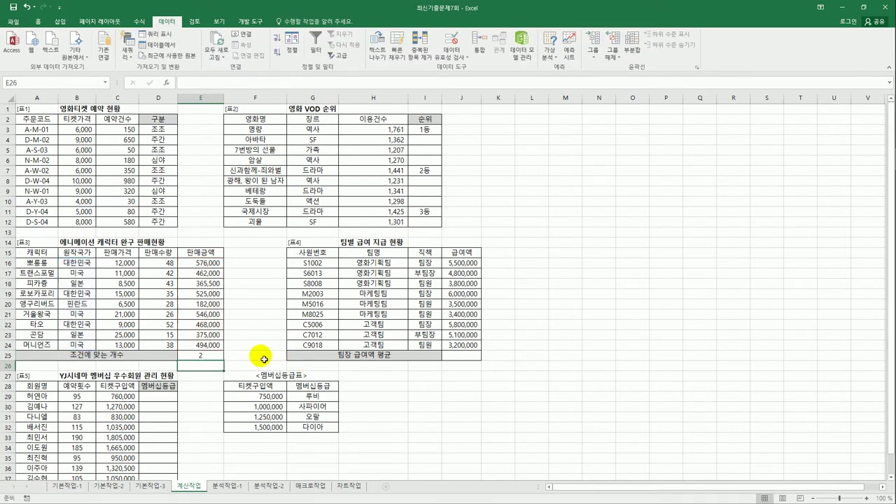
# - Append &"개" to the end of the COUNTIFS formula in E25
pyautogui.click(214, 357)
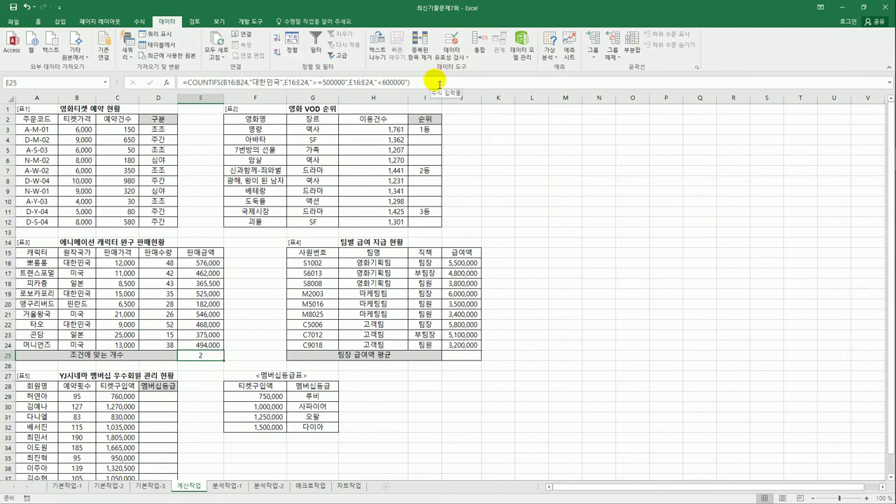
pyautogui.click(439, 83)
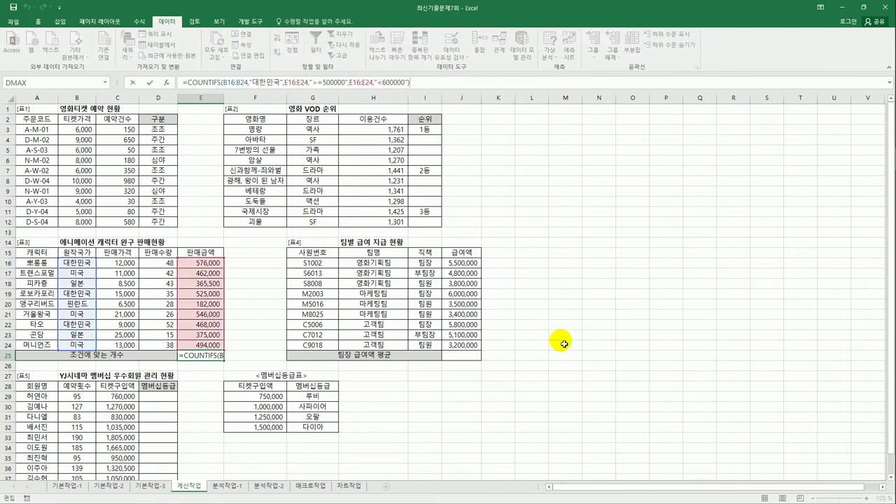
pyautogui.write('&"개"')
pyautogui.press('Return')
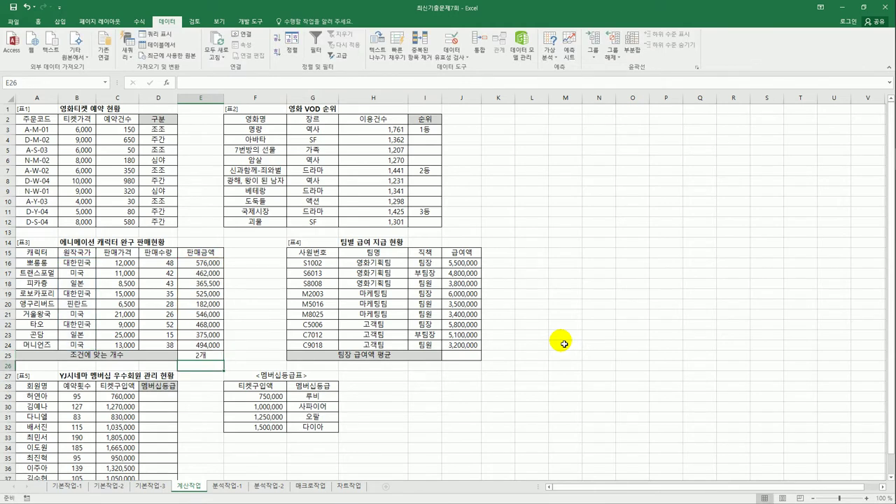
# - Begin a DAVERAGE formula in J25, the 팀장 급여액 평균 cell of 표4, with G15:J24 as the database
pyautogui.click(469, 357)
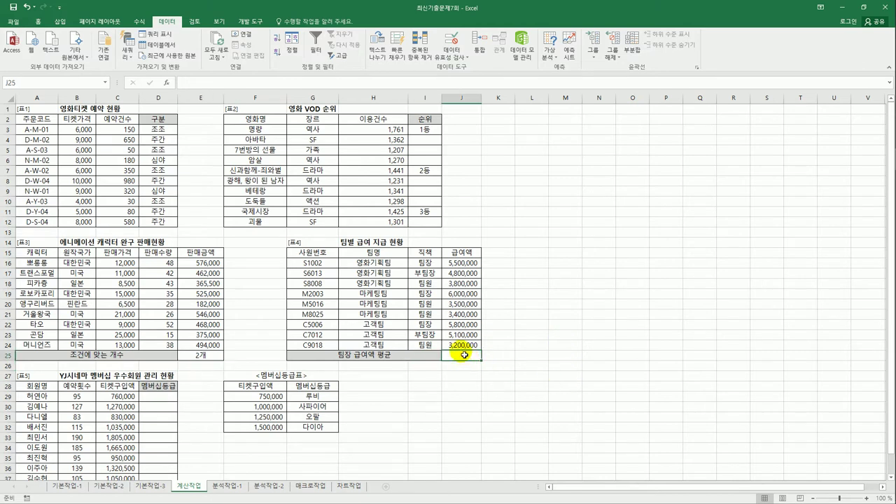
pyautogui.click(424, 264)
pyautogui.click(452, 266)
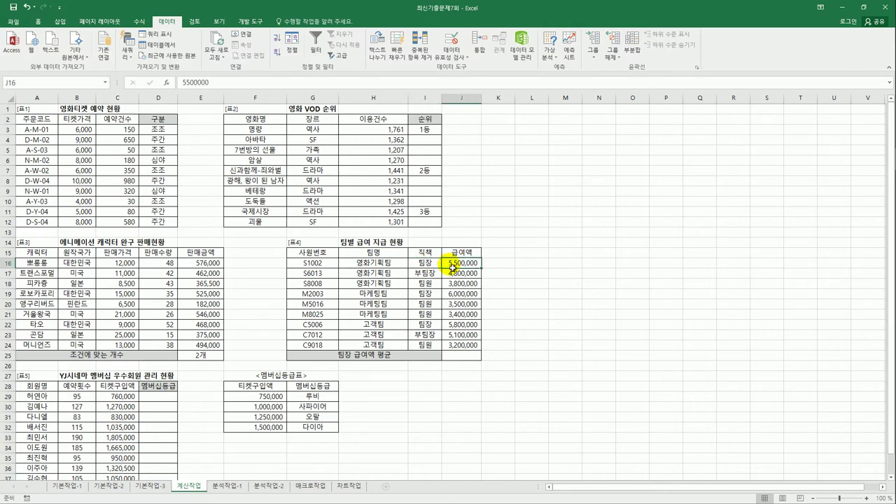
pyautogui.click(472, 357)
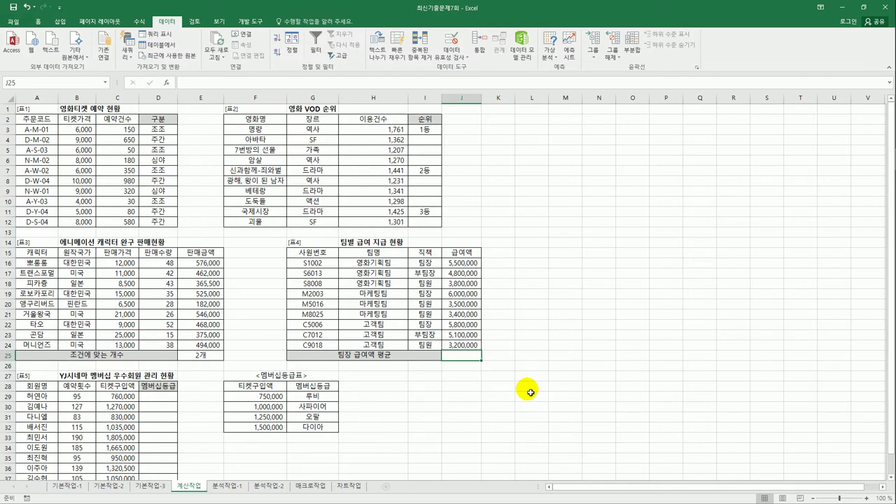
pyautogui.write('=da')
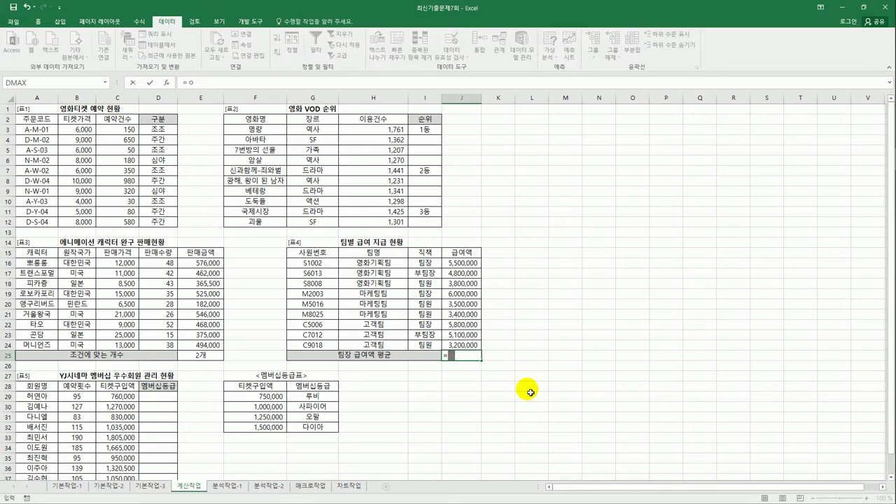
pyautogui.write('v')
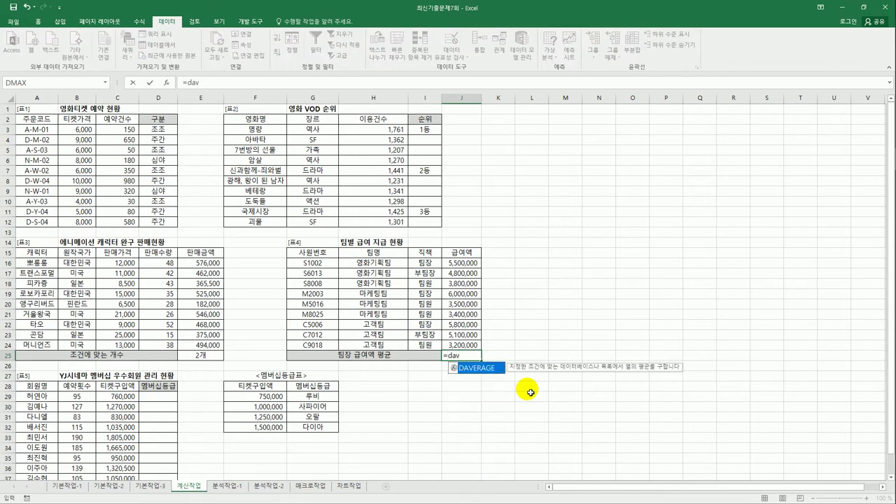
pyautogui.doubleClick(485, 370)
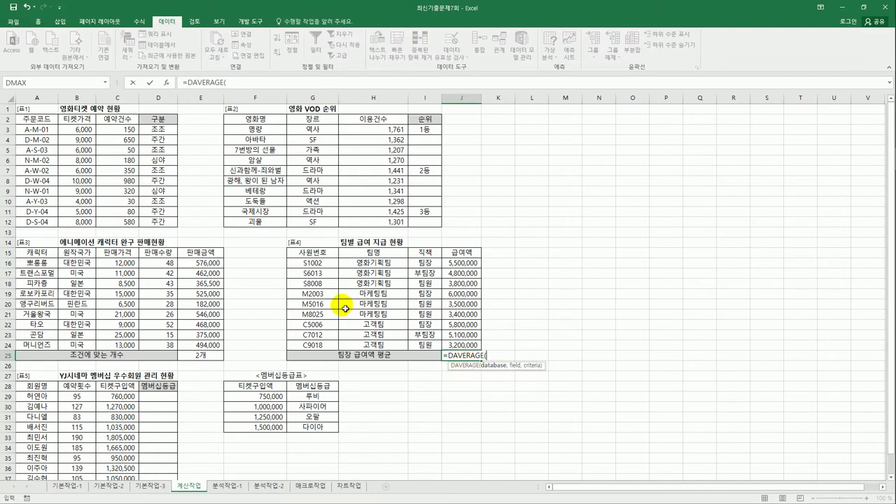
pyautogui.moveTo(308, 254); pyautogui.dragTo(462, 349)
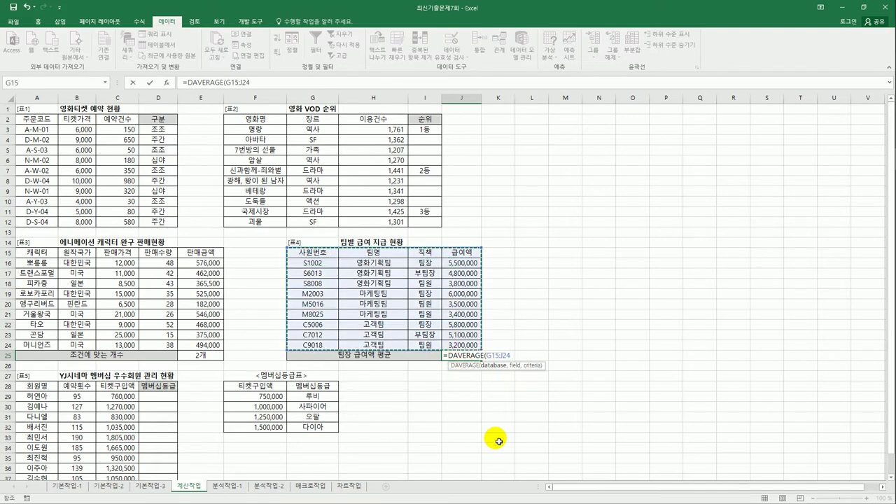
pyautogui.write(',')
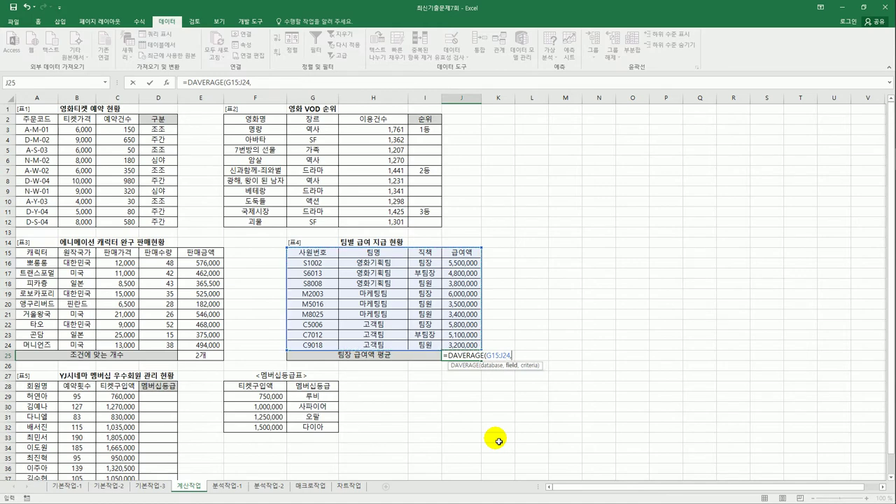
# - Complete the DAVERAGE formula in J25 with field number 4 and the 직책 criteria range I15:I16
pyautogui.click(472, 257)
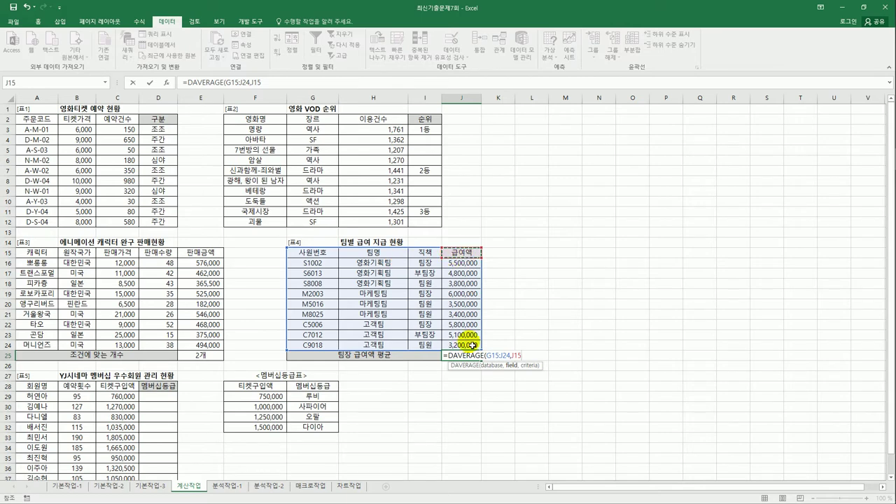
pyautogui.press('BackSpace')
pyautogui.press('BackSpace')
pyautogui.press('BackSpace')
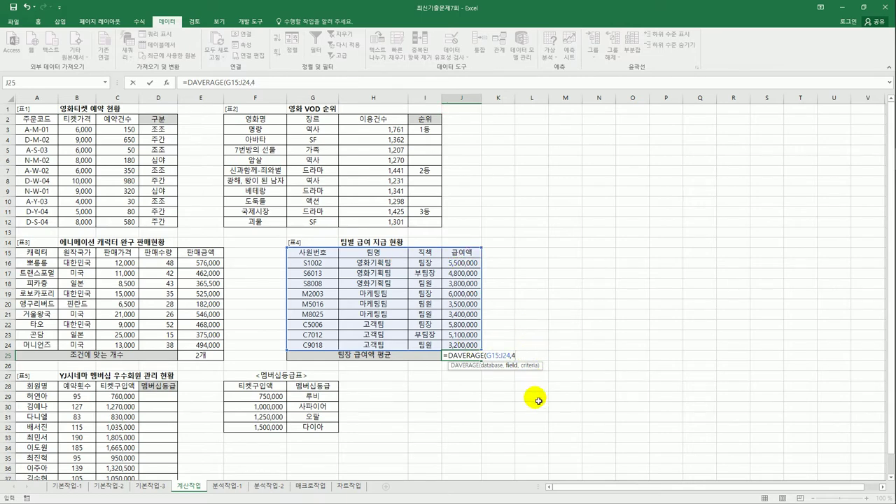
pyautogui.write(',')
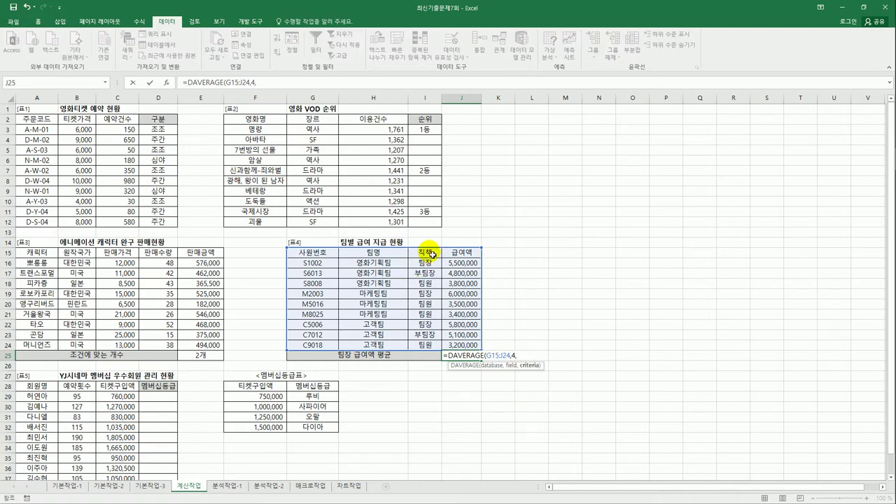
pyautogui.moveTo(432, 253); pyautogui.dragTo(423, 264)
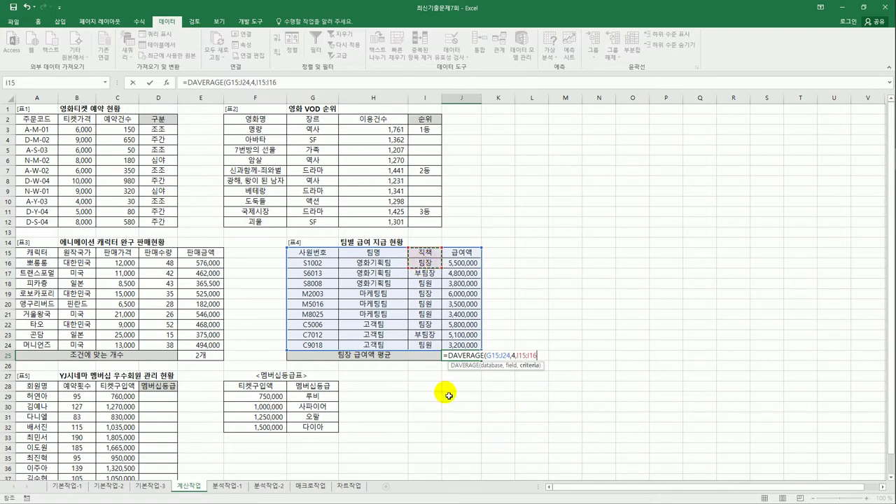
pyautogui.hotkey('ctrl', 'Return')
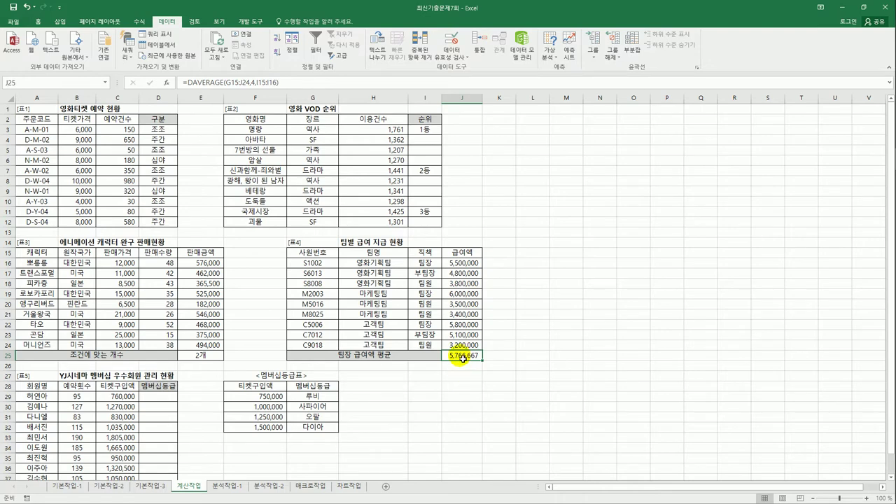
# - Wrap the DAVERAGE formula in J25 in a ROUND function with -3 as the number of digits
pyautogui.click(187, 82)
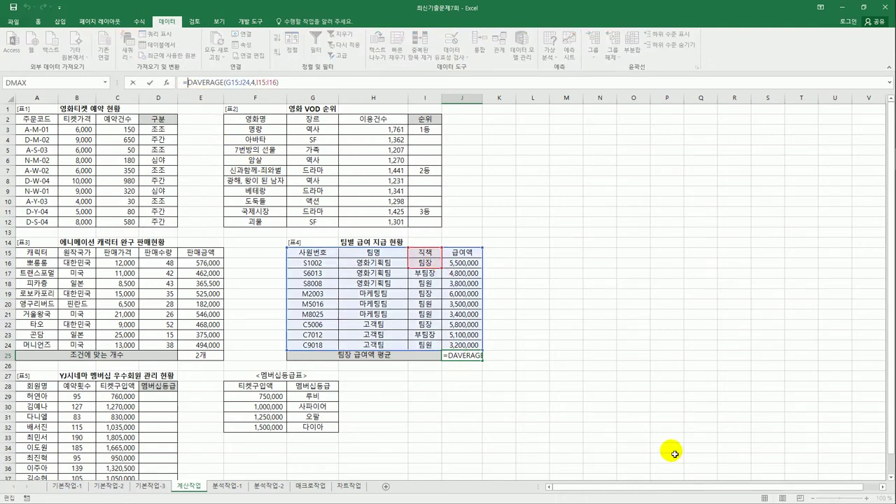
pyautogui.write('roun')
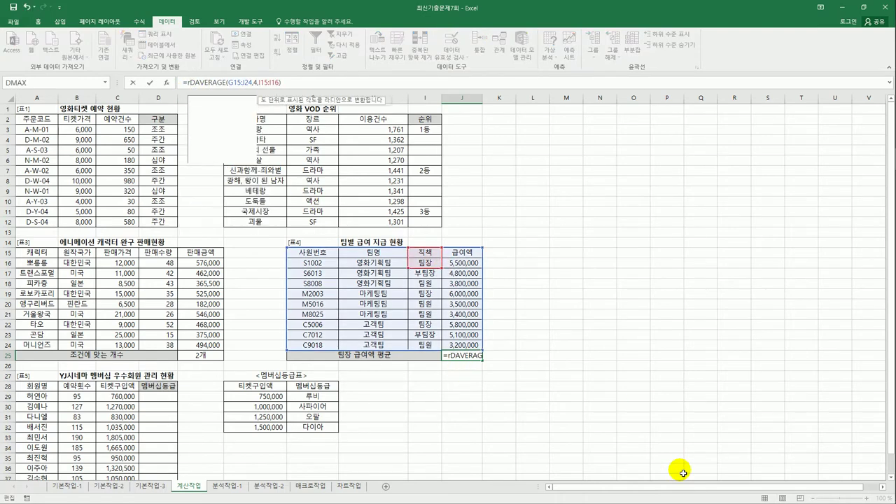
pyautogui.press('Tab')
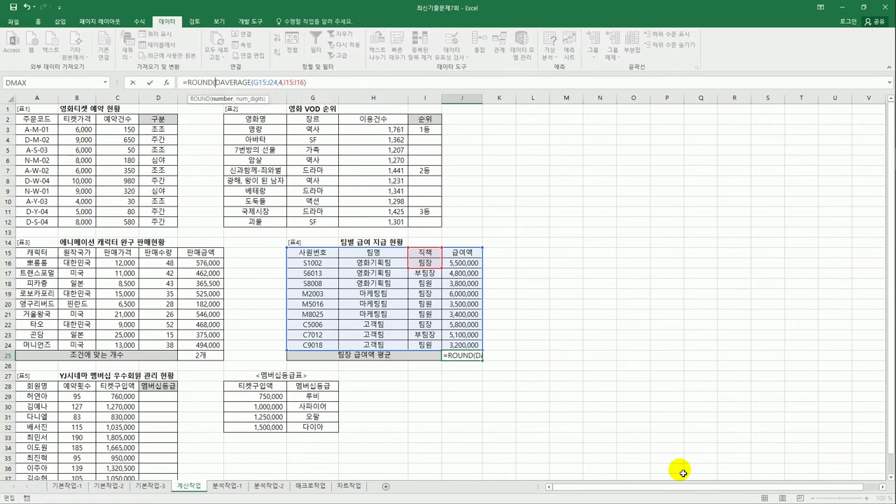
pyautogui.click(319, 82)
pyautogui.write(',')
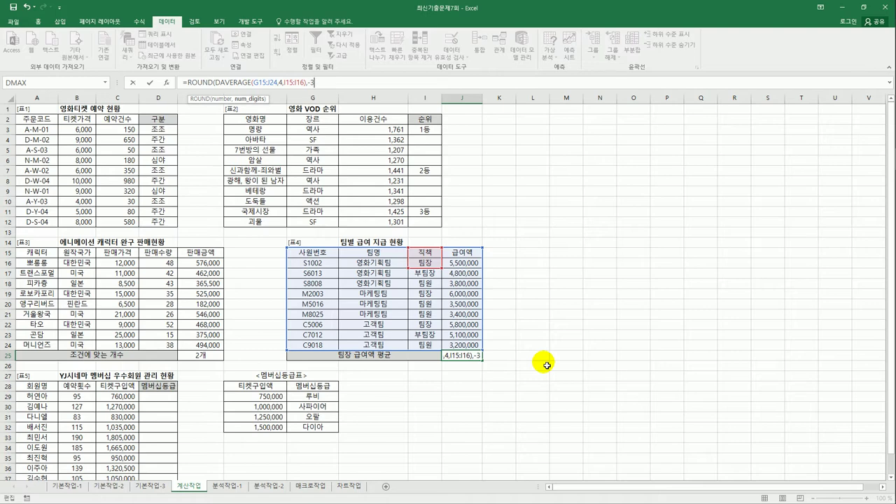
pyautogui.write('-3)')
pyautogui.press('Return')
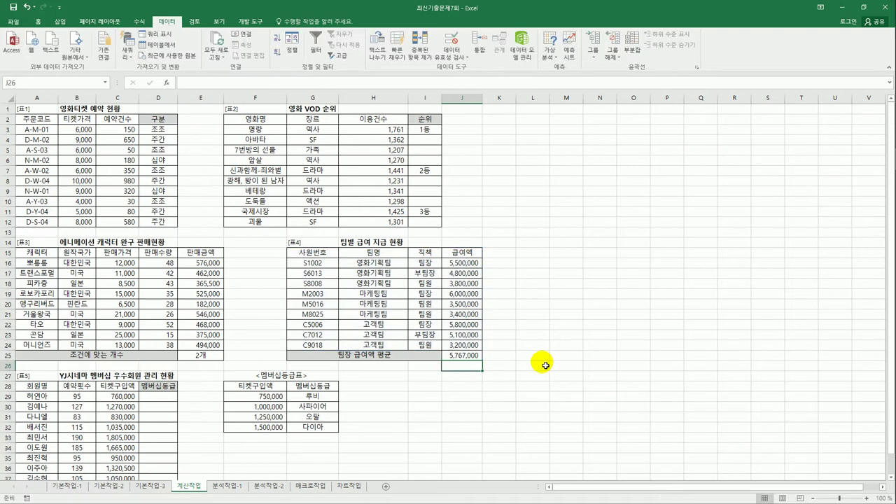
pyautogui.click(472, 358)
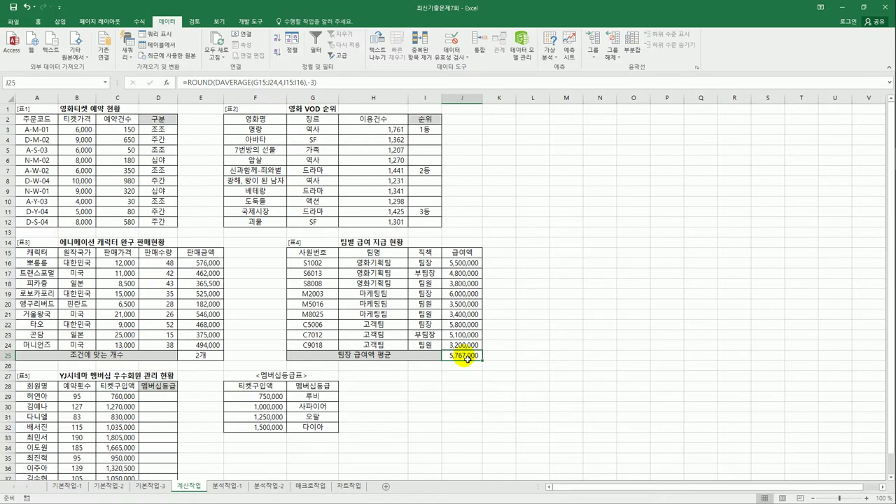
# - Examine 표5's 티켓구입액 and 멤버십등급 columns against the <멤버십등급표> lookup range F29:G32
pyautogui.scroll(-5, 468, 359)
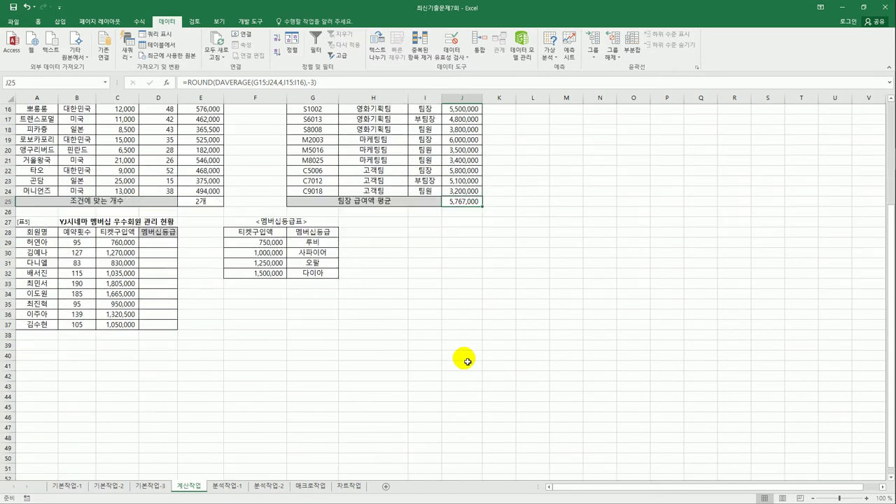
pyautogui.click(160, 243)
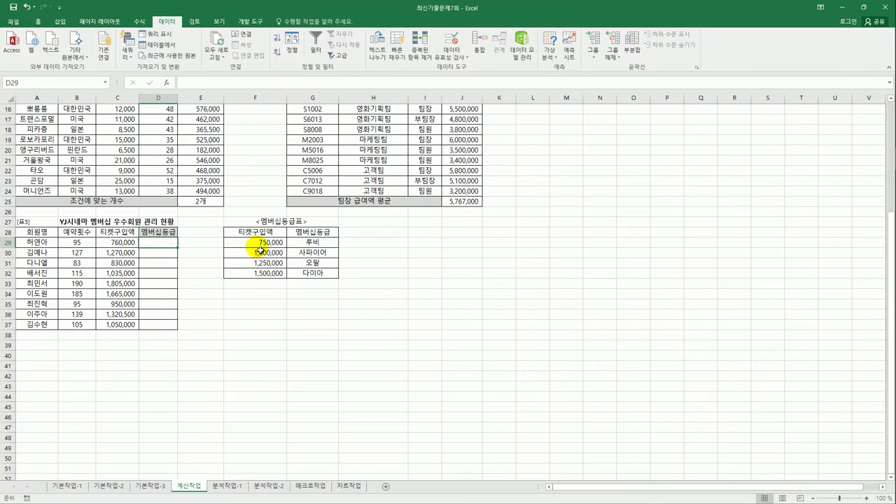
pyautogui.moveTo(259, 243); pyautogui.dragTo(315, 275)
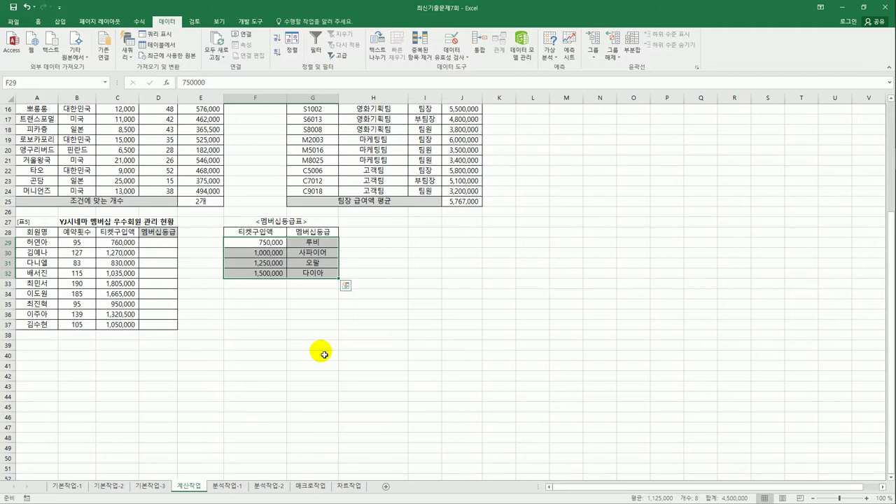
pyautogui.click(171, 245)
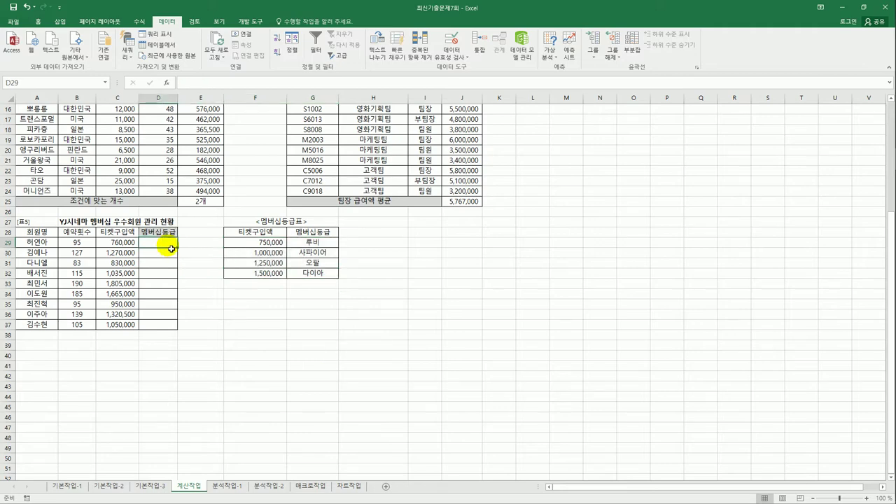
pyautogui.click(116, 242)
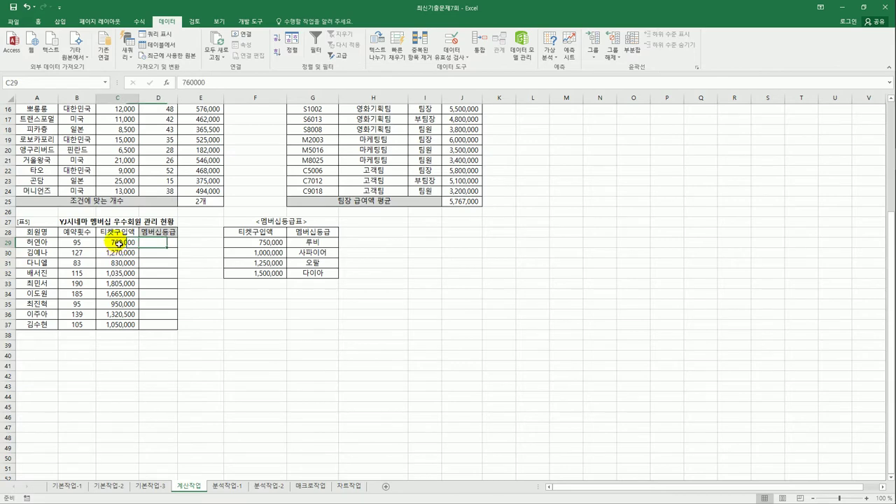
pyautogui.moveTo(265, 245); pyautogui.dragTo(305, 276)
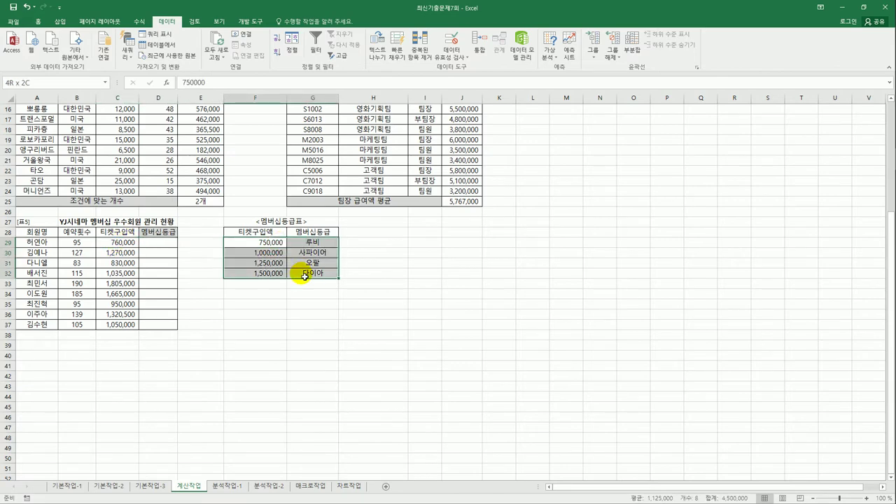
pyautogui.click(153, 242)
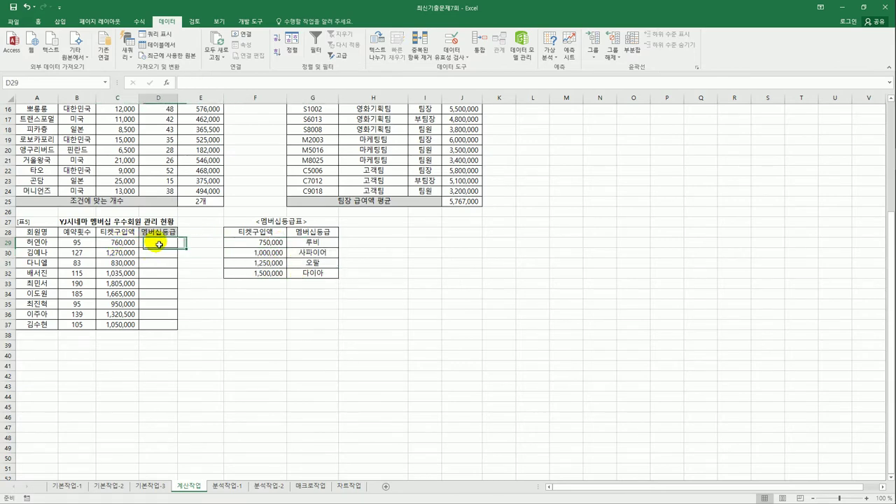
pyautogui.click(315, 245)
# - Begin a VLOOKUP formula in D29, the first 멤버십등급 cell of 표5, with lookup value C29 and absolute table range $F$29:$G$32
pyautogui.click(174, 242)
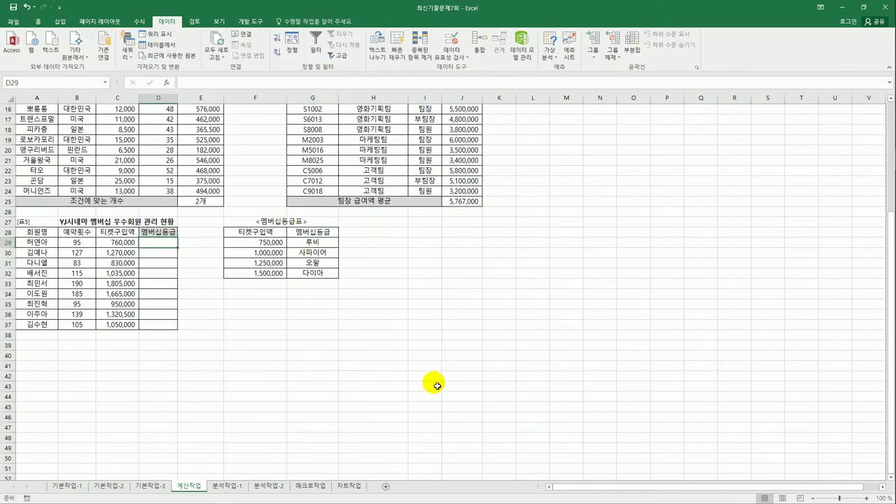
pyautogui.write('=')
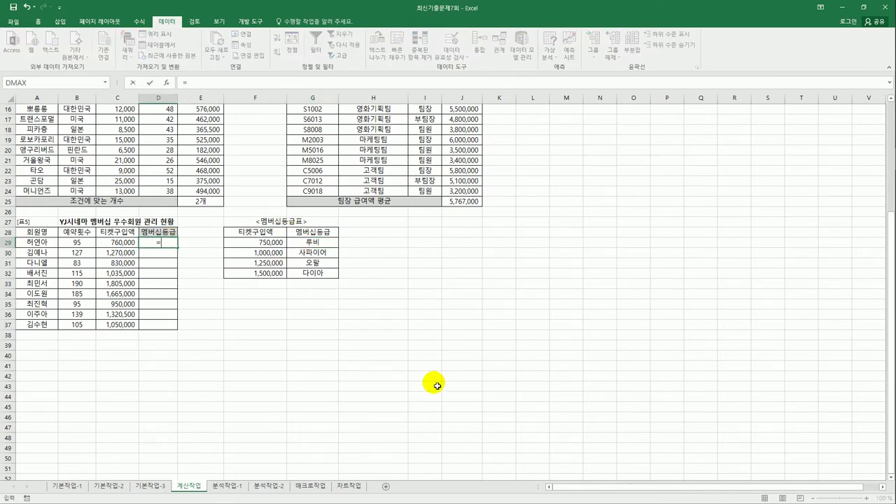
pyautogui.write('vl')
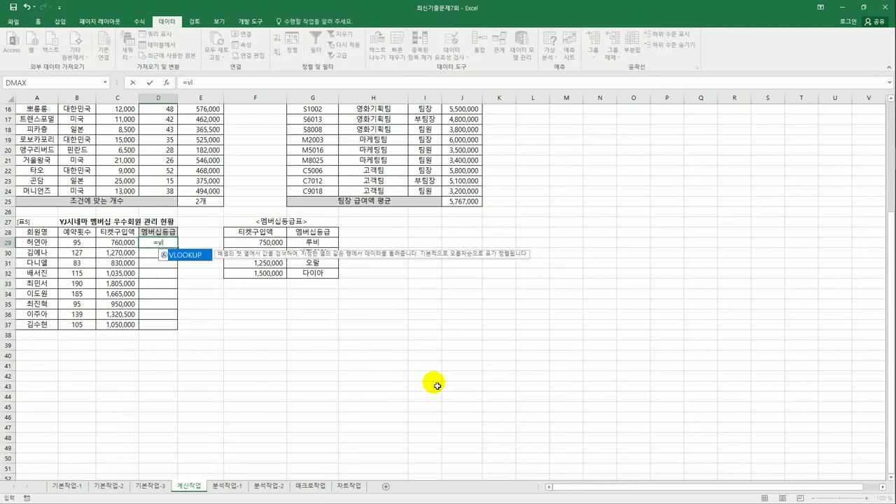
pyautogui.doubleClick(186, 254)
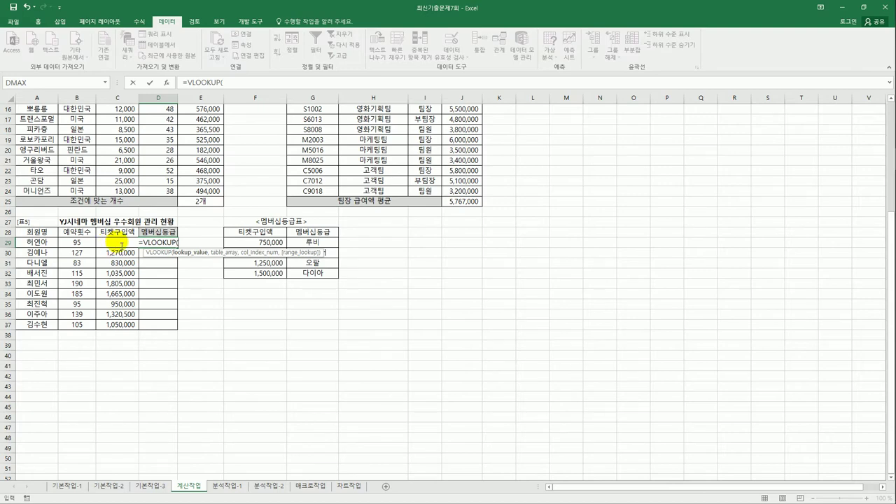
pyautogui.click(122, 245)
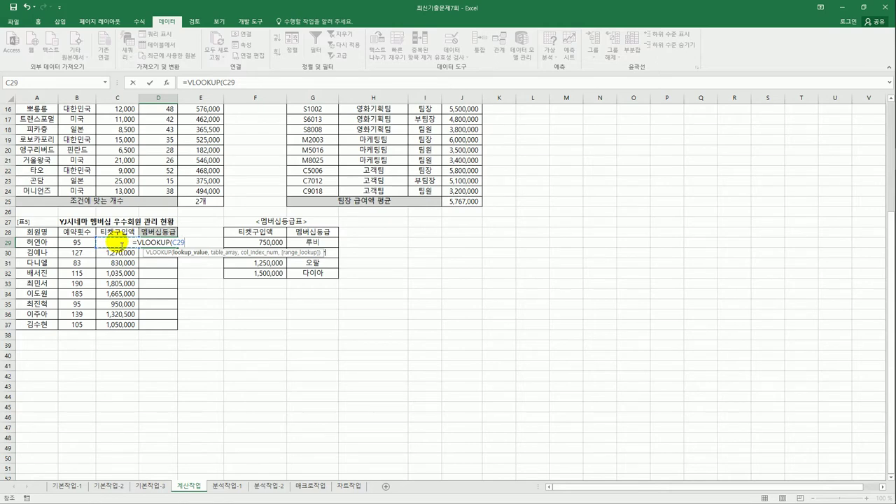
pyautogui.write(',')
pyautogui.moveTo(245, 242); pyautogui.dragTo(302, 273)
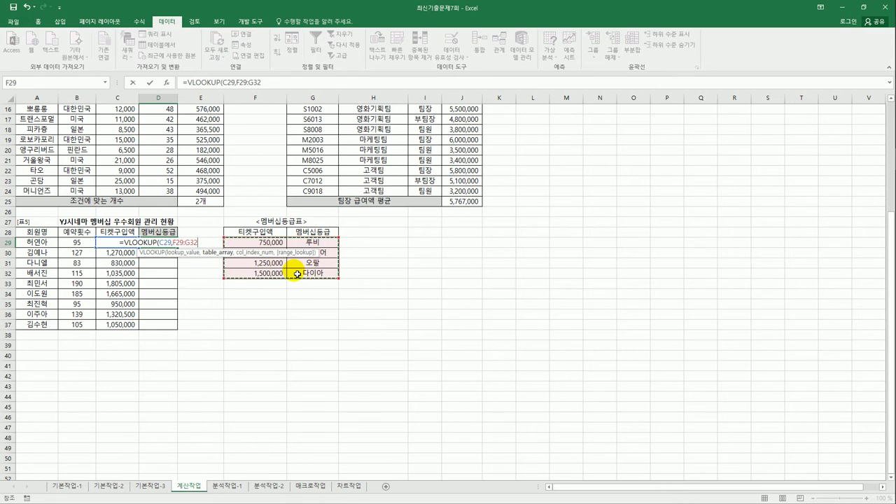
pyautogui.press('F4')
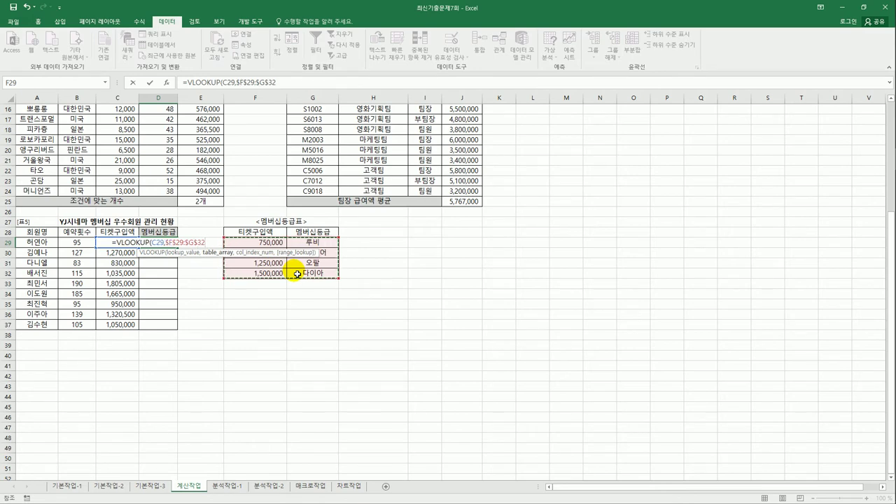
# - Complete the VLOOKUP formula in D29 with column index 2 and TRUE for an approximate match
pyautogui.write(',')
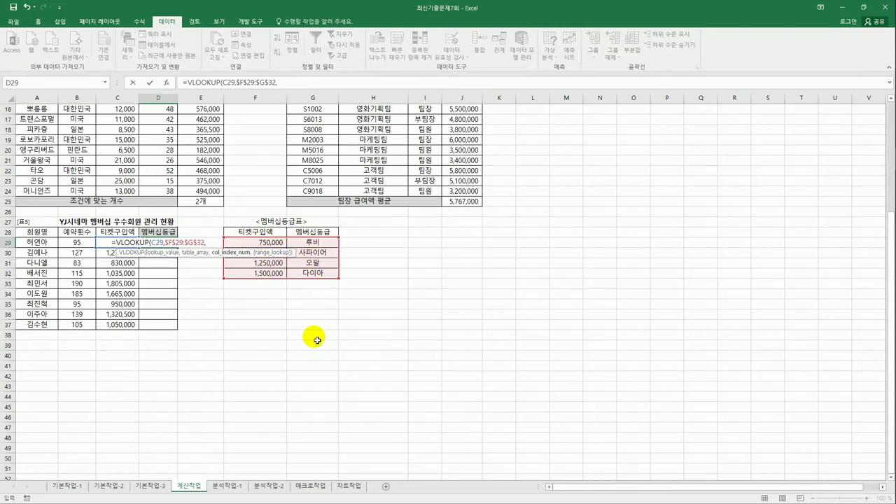
pyautogui.write('2')
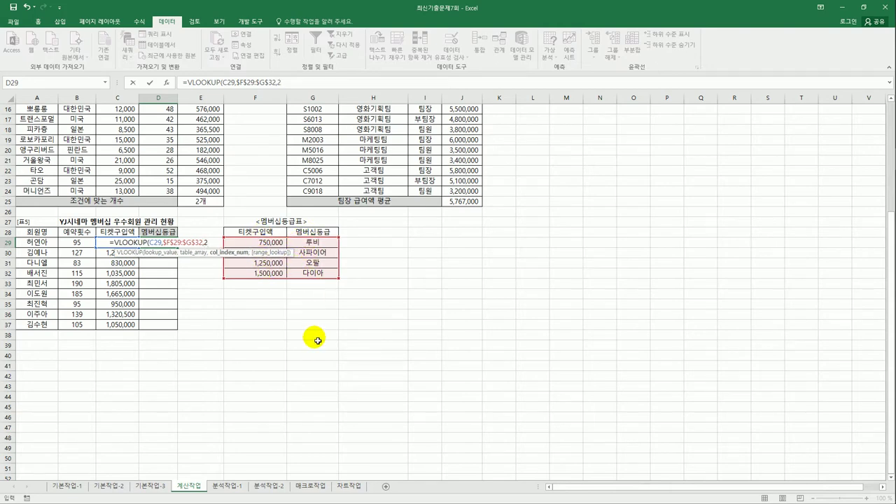
pyautogui.write(',')
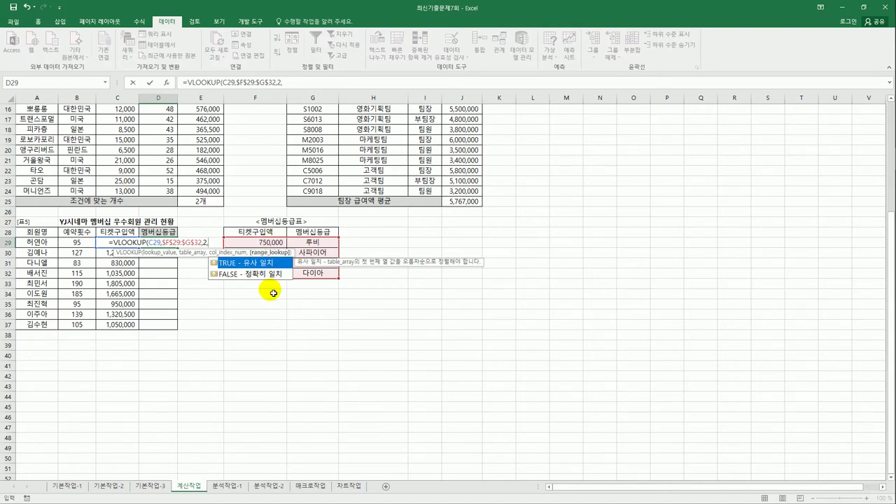
pyautogui.doubleClick(252, 267)
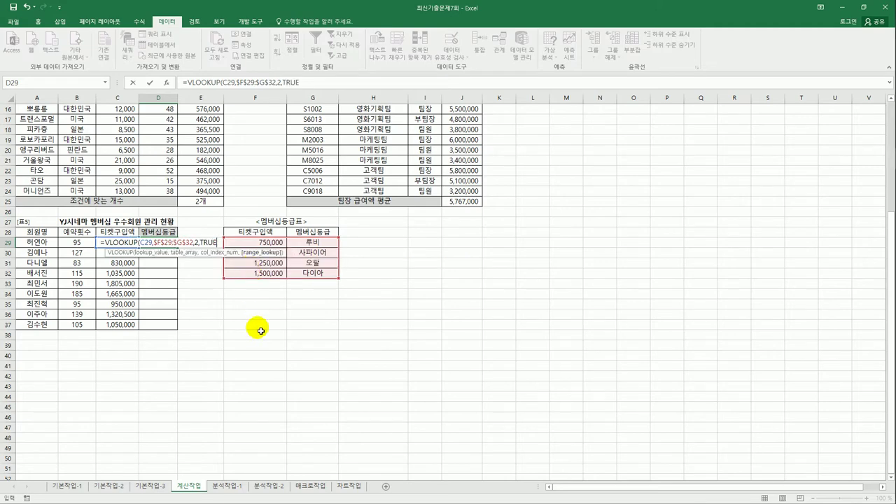
pyautogui.press('Return')
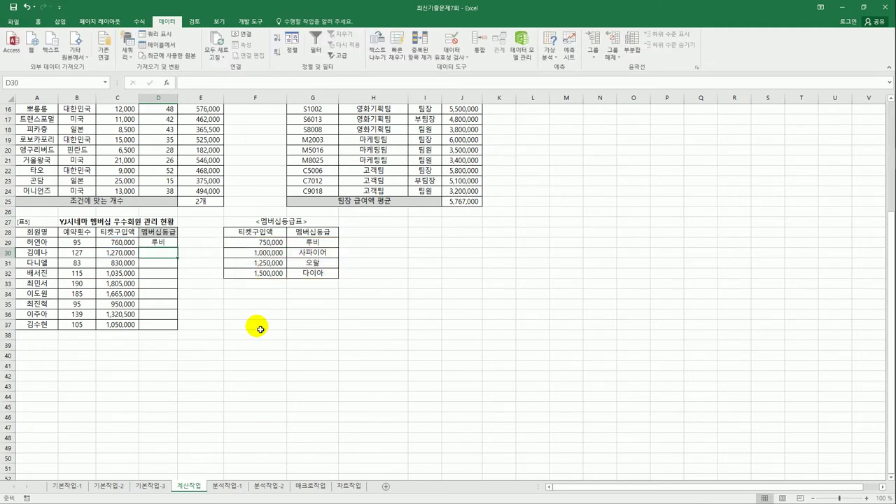
# - Fill the VLOOKUP formula from D29 down to D37 in 표5's 멤버십등급 column
pyautogui.click(174, 244)
pyautogui.moveTo(177, 247); pyautogui.dragTo(183, 332)
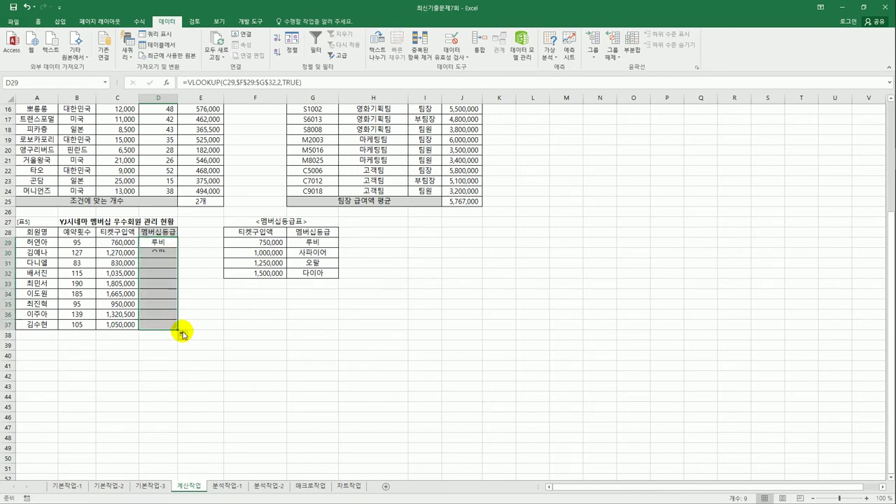
pyautogui.click(164, 246)
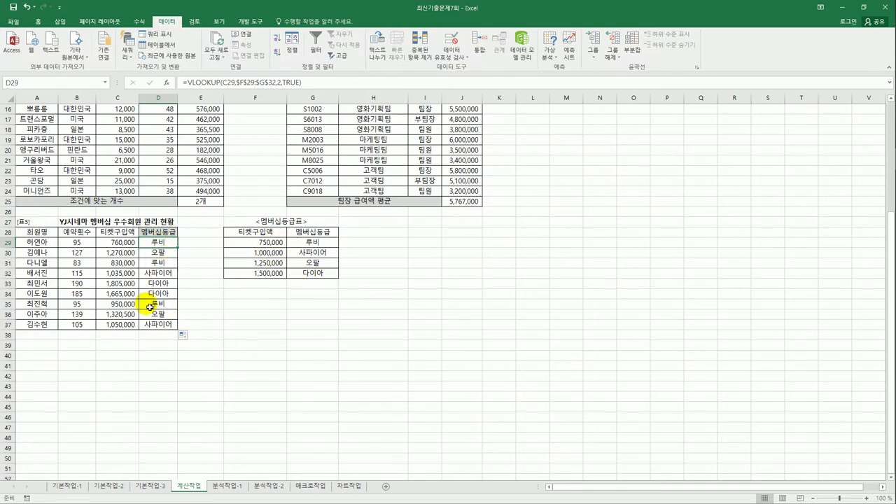
pyautogui.scroll(5, 210, 381)
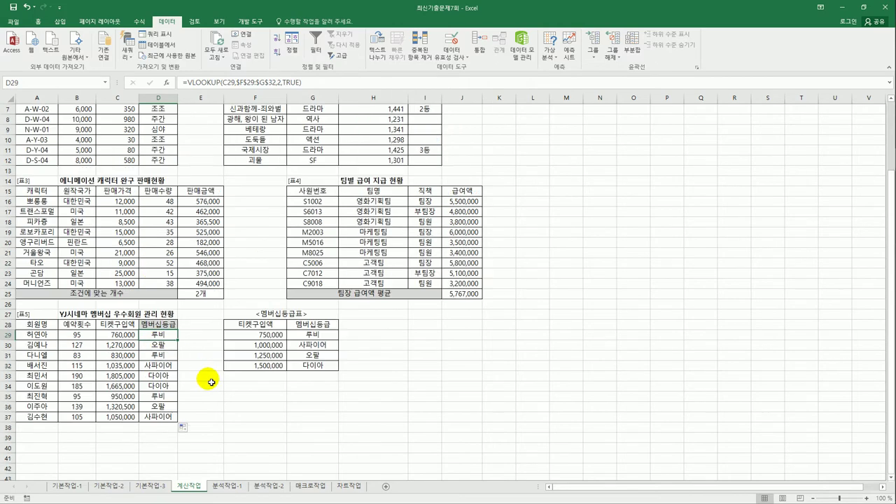
# - Sort the grade table on the 분석작업-1 sheet by the 반 column in ascending order
pyautogui.click(226, 486)
pyautogui.click(463, 316)
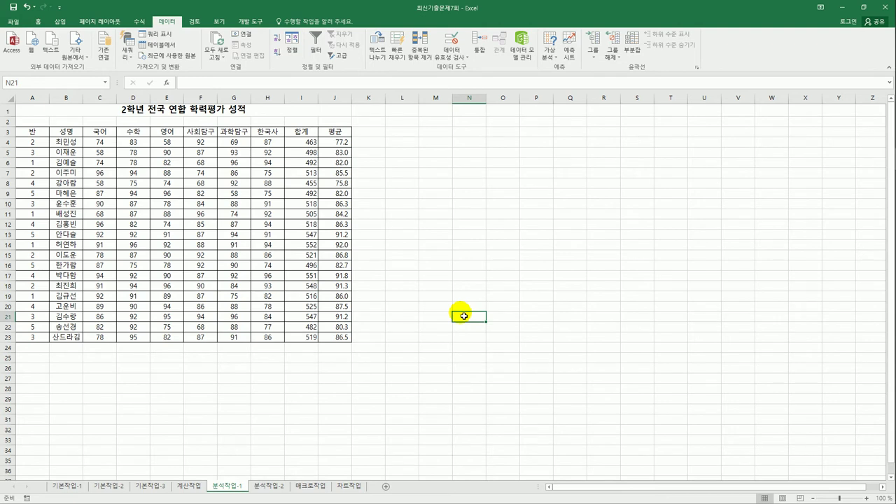
pyautogui.click(113, 234)
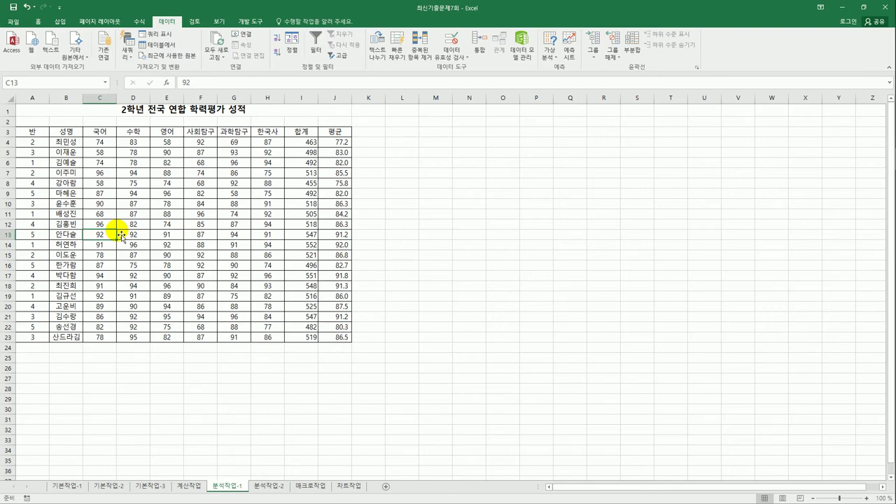
pyautogui.click(32, 152)
pyautogui.click(31, 193)
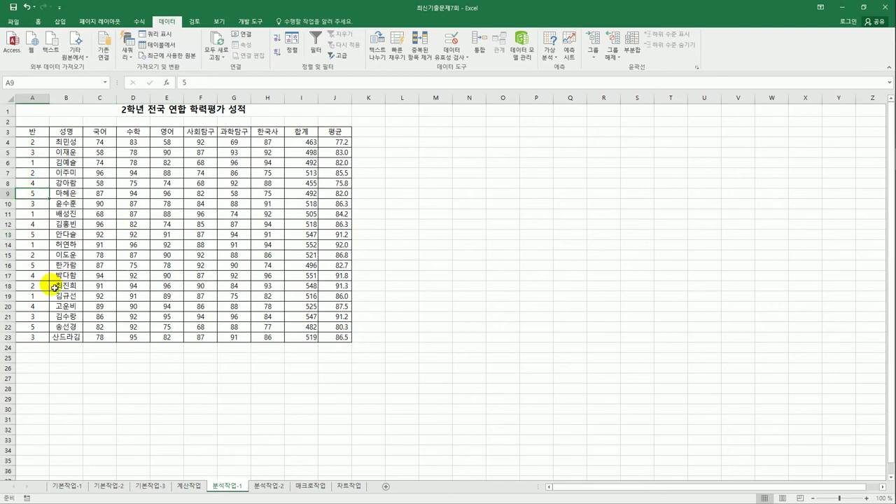
pyautogui.click(276, 37)
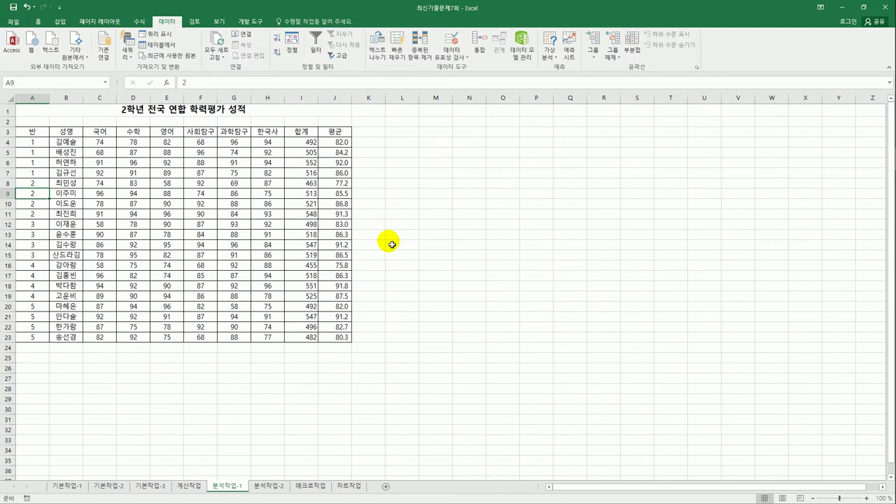
# - Start a 부분합 (subtotal) on the grade table grouped by 반, and deselect 평균 as a subtotal item
pyautogui.click(631, 54)
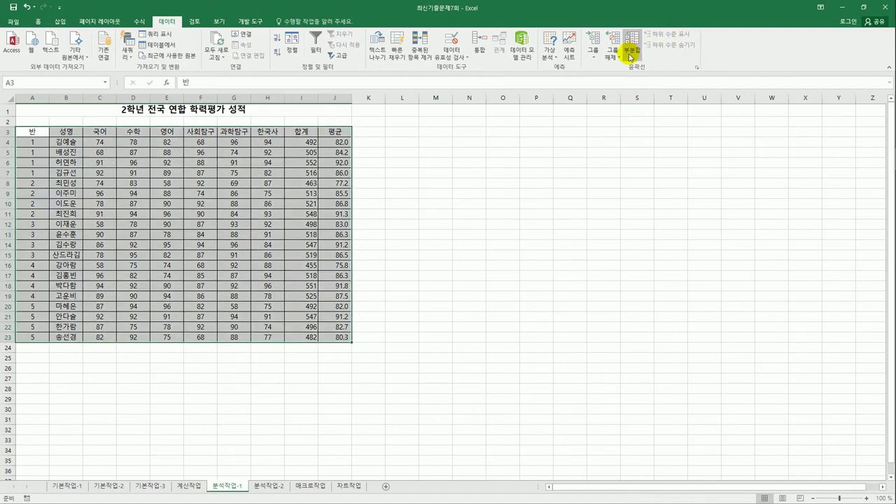
pyautogui.moveTo(595, 138); pyautogui.dragTo(452, 140)
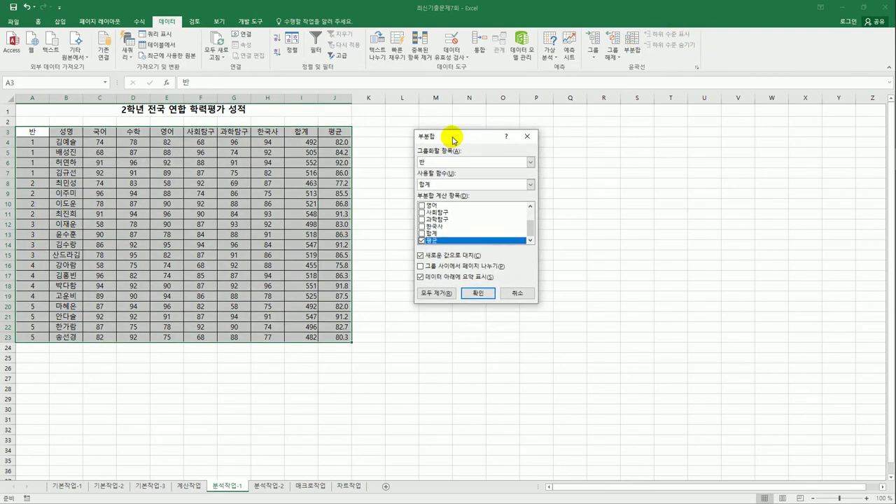
pyautogui.click(435, 162)
pyautogui.click(430, 169)
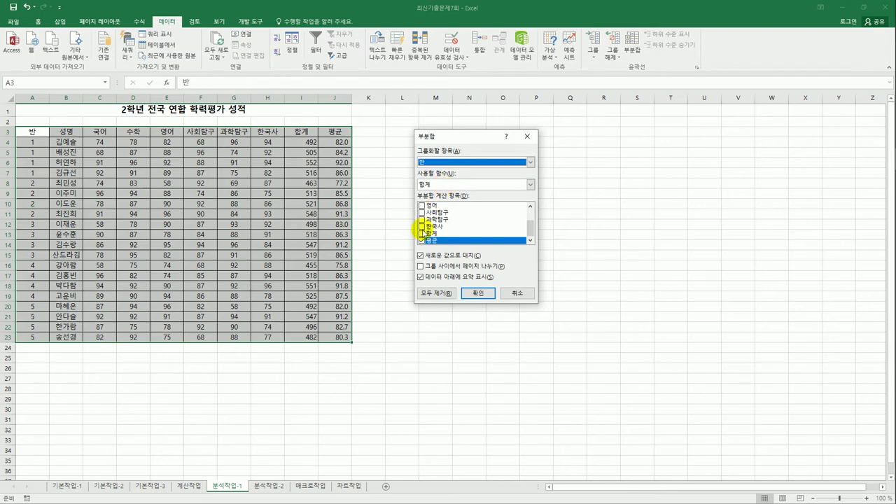
pyautogui.click(421, 241)
pyautogui.click(421, 241)
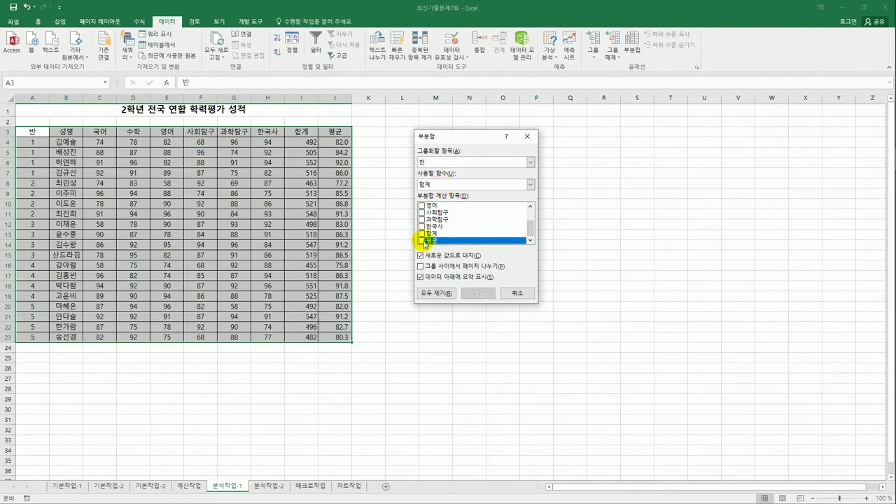
# - Select 국어, 수학, 영어, 사회탐구, 과학탐구 and 한국사 as subtotal items and apply the 합계 subtotal
pyautogui.click(531, 206)
pyautogui.click(530, 206)
pyautogui.click(422, 205)
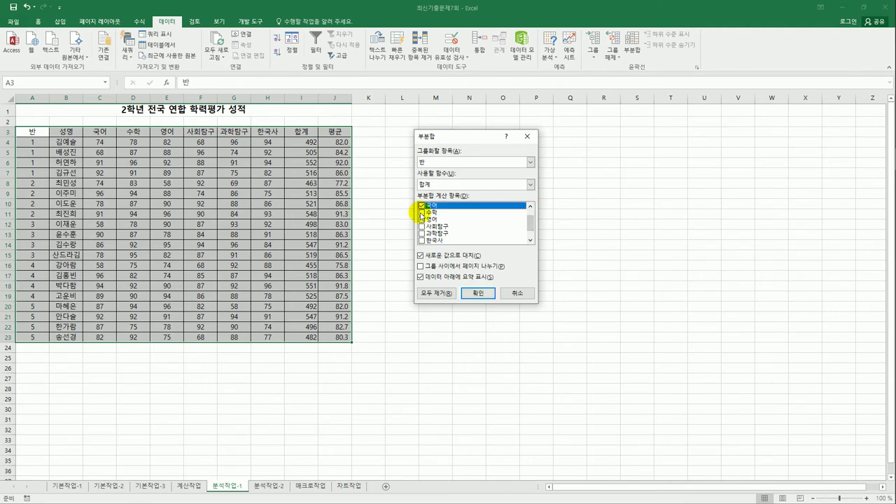
pyautogui.click(422, 212)
pyautogui.click(422, 219)
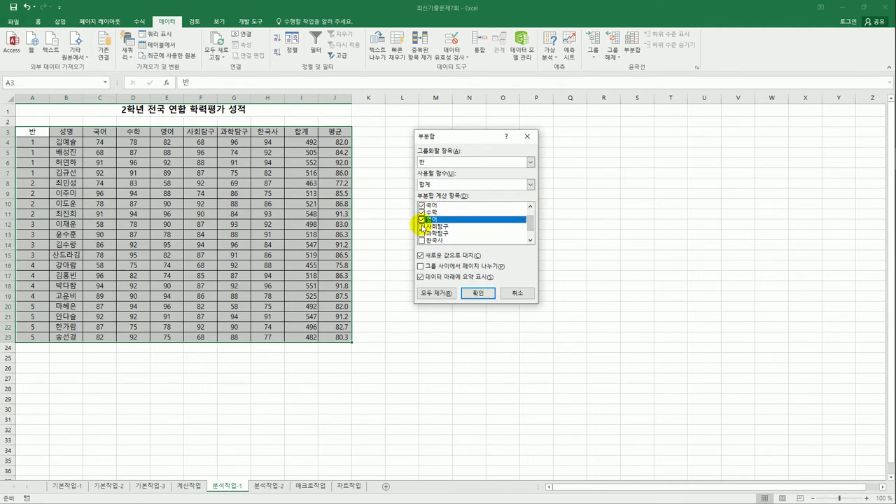
pyautogui.click(422, 226)
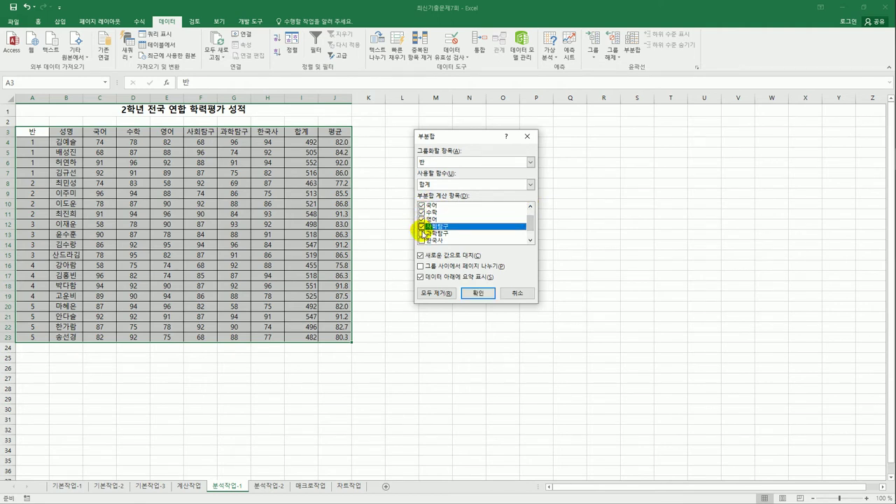
pyautogui.click(422, 233)
pyautogui.click(421, 240)
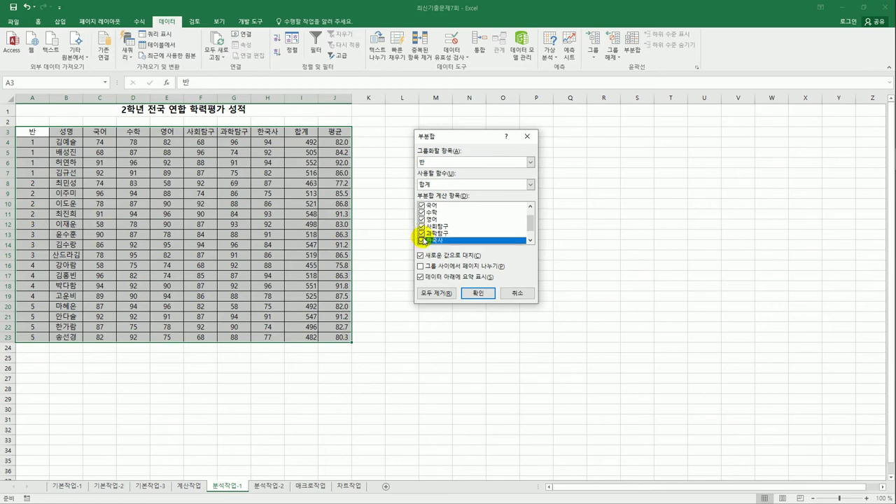
pyautogui.click(478, 293)
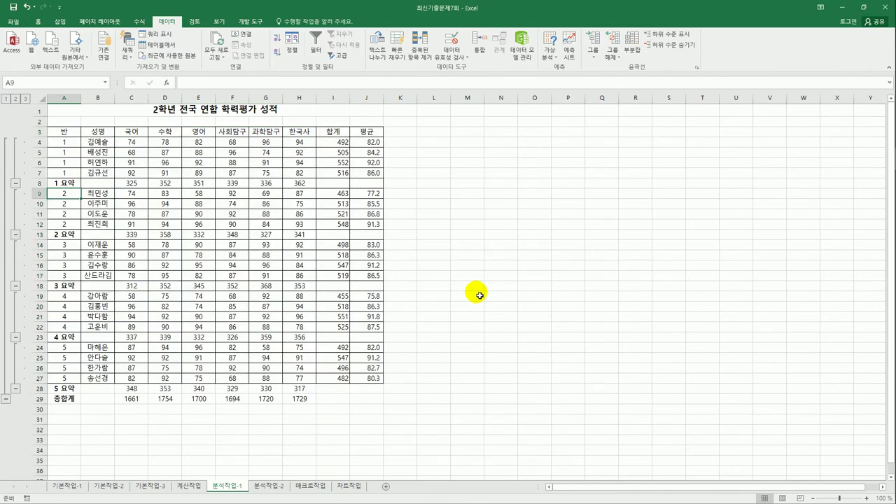
# - Start another 부분합 on the grade table with the 최대값 function, and deselect all six subjects, 국어 through 한국사
pyautogui.click(633, 49)
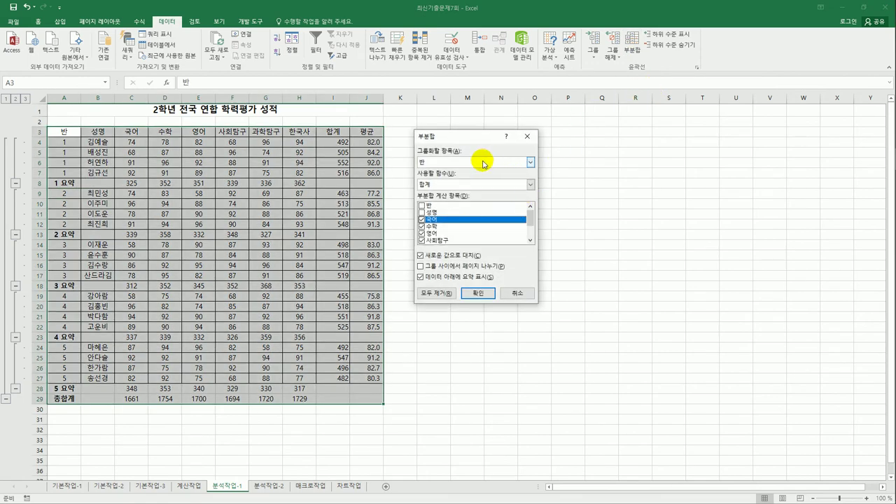
pyautogui.click(479, 185)
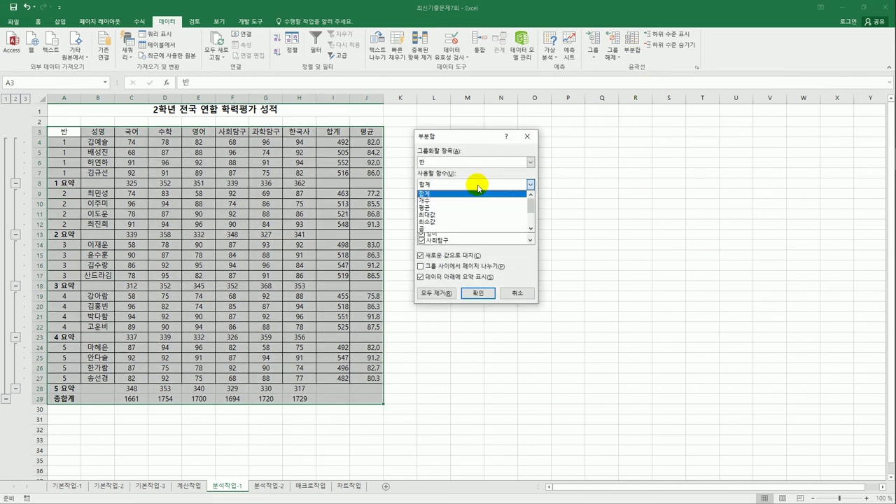
pyautogui.click(469, 214)
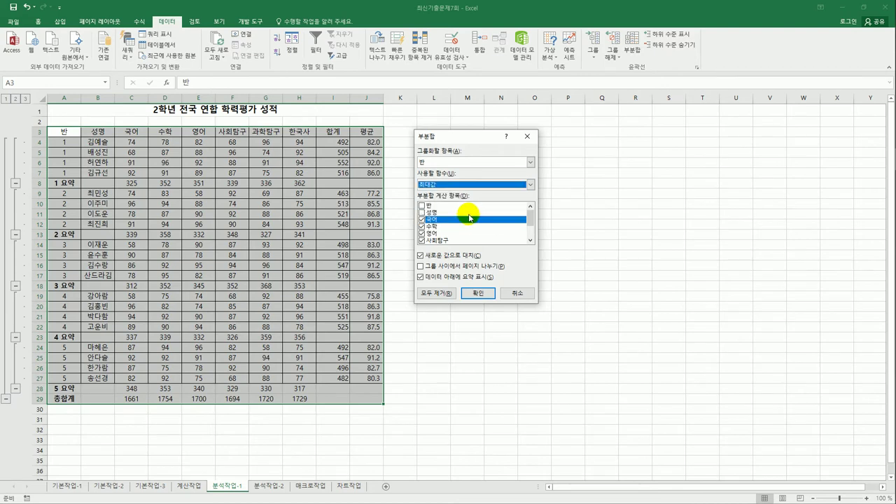
pyautogui.click(422, 219)
pyautogui.click(422, 227)
pyautogui.click(422, 234)
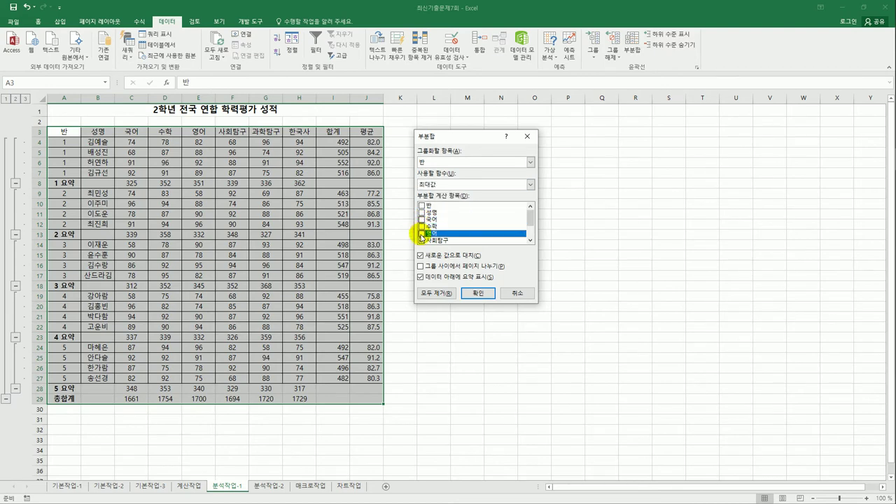
pyautogui.click(421, 241)
pyautogui.click(530, 240)
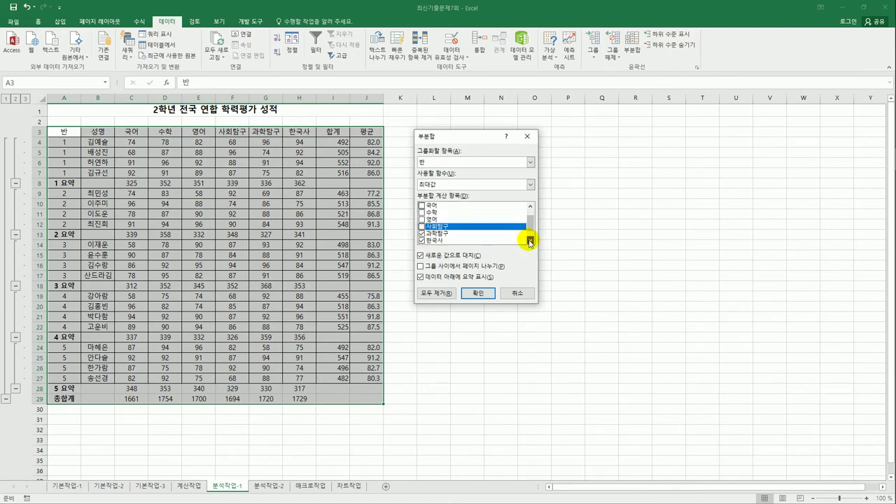
pyautogui.click(531, 241)
pyautogui.click(530, 241)
pyautogui.click(530, 241)
pyautogui.click(421, 219)
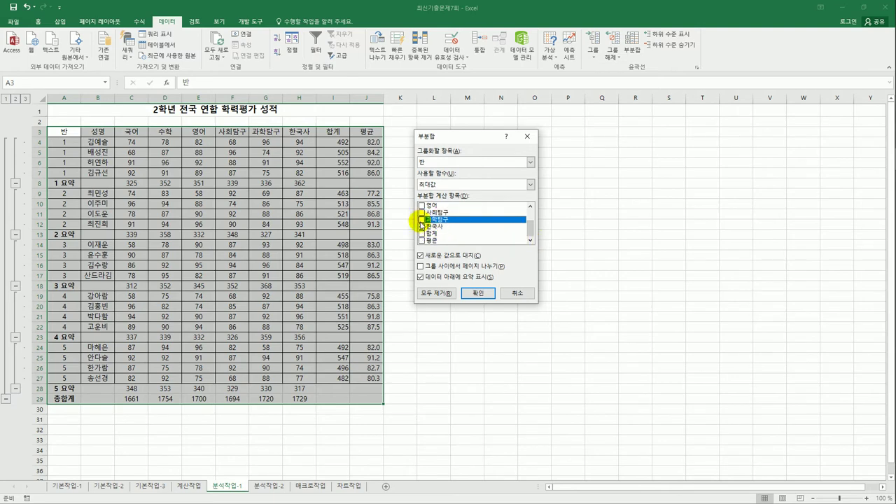
pyautogui.click(421, 226)
# - Add 평균 as the subtotal item, turn off 새로운 값으로 대치, and apply the 최대값 subtotal
pyautogui.click(422, 240)
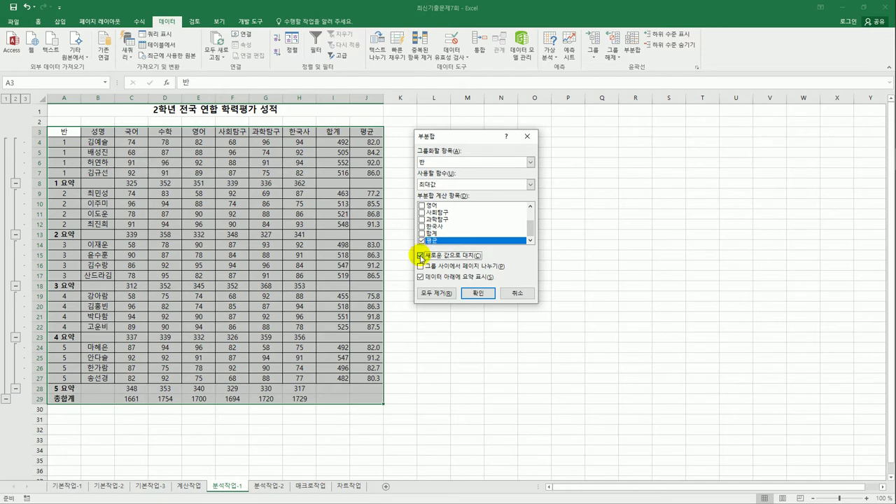
pyautogui.click(421, 256)
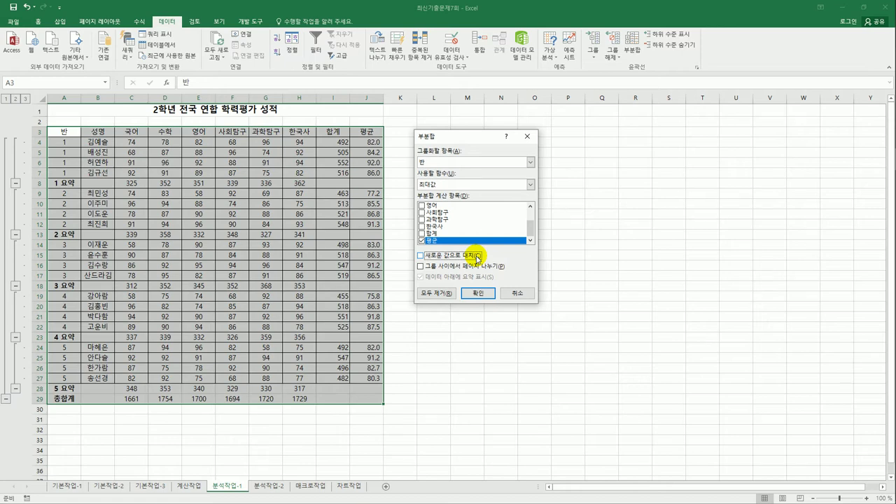
pyautogui.click(479, 293)
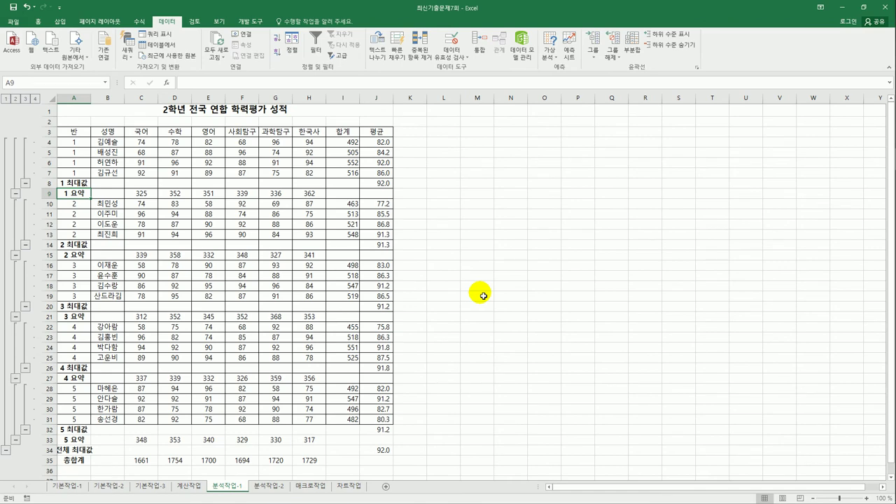
# - Open the 분석작업-2 sheet and examine the 판매단가 and 판매수량 values and the 판매수익 formula in B9
pyautogui.click(279, 491)
pyautogui.click(467, 354)
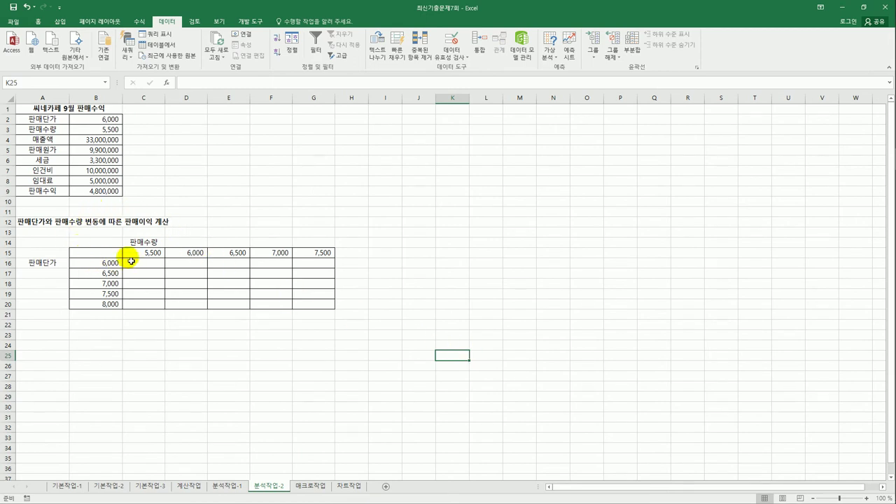
pyautogui.moveTo(77, 265); pyautogui.dragTo(84, 303)
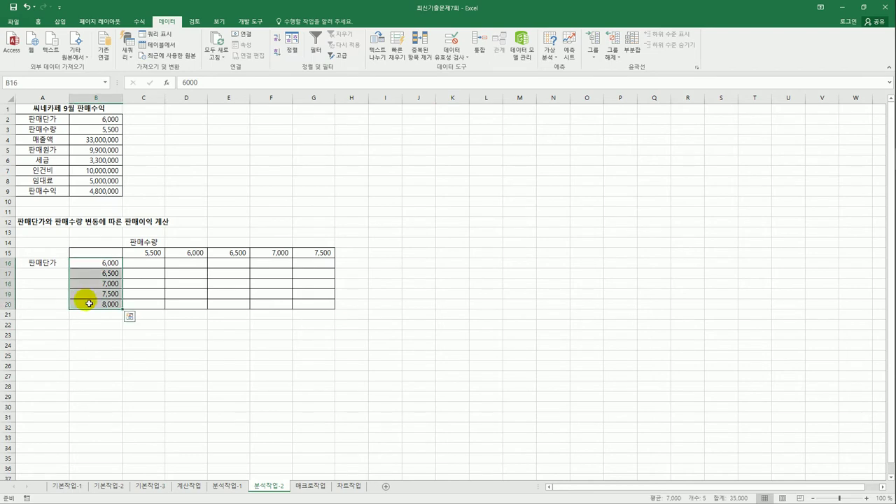
pyautogui.moveTo(142, 253); pyautogui.dragTo(297, 252)
pyautogui.click(99, 257)
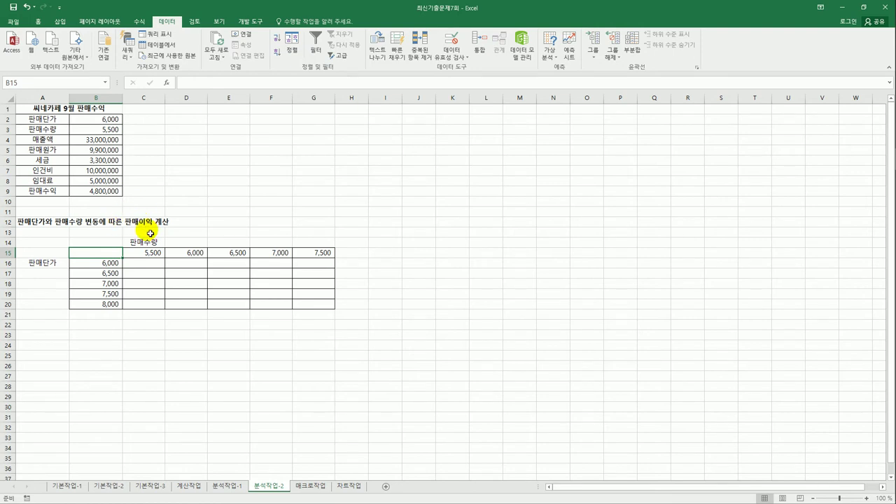
pyautogui.click(106, 191)
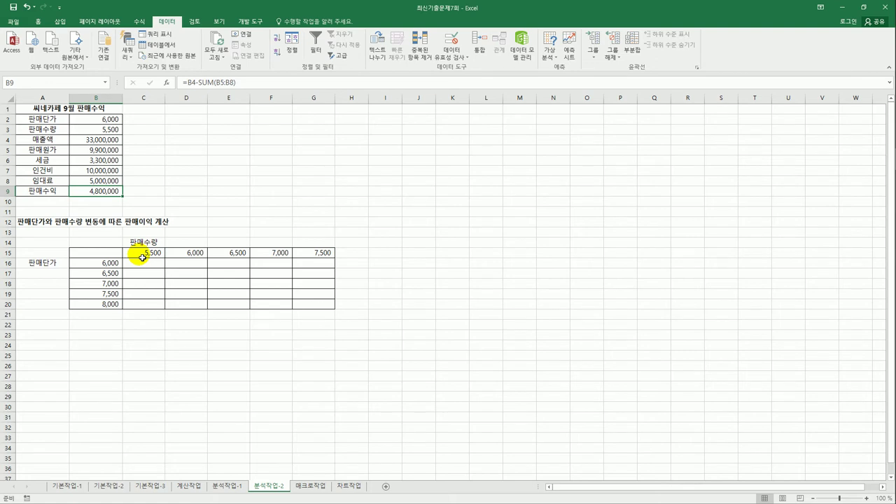
# - Try linking B15 to the 판매수익 cell with =B9, and clear B15 again
pyautogui.click(89, 244)
pyautogui.click(96, 253)
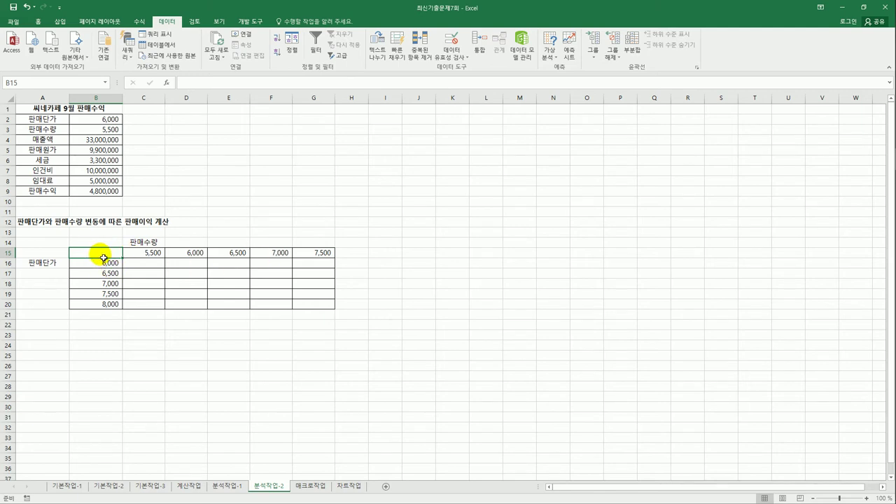
pyautogui.write('=')
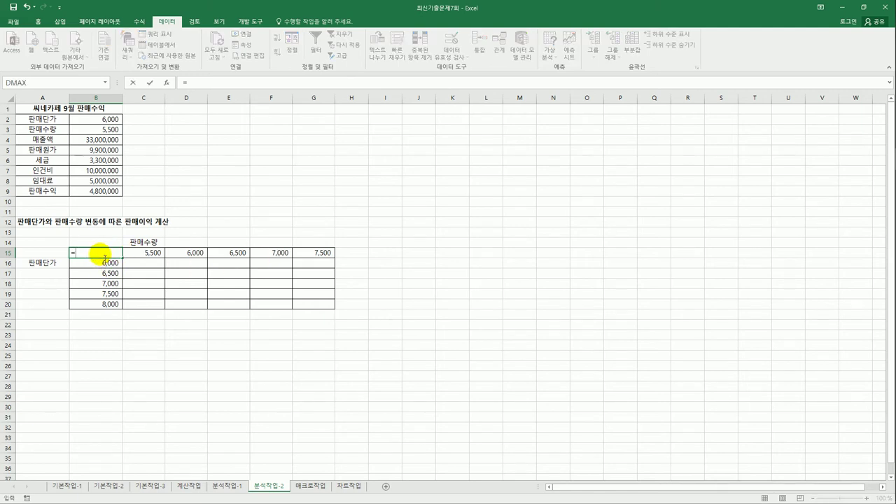
pyautogui.click(95, 195)
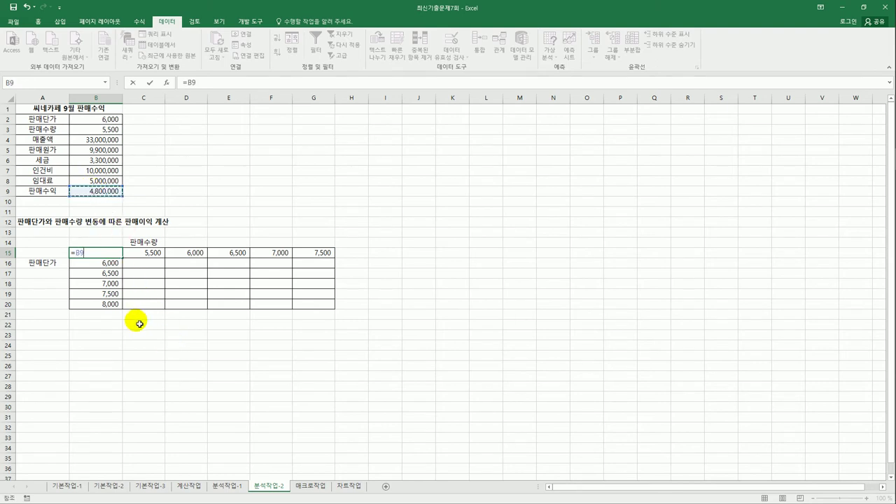
pyautogui.press('Return')
pyautogui.click(120, 254)
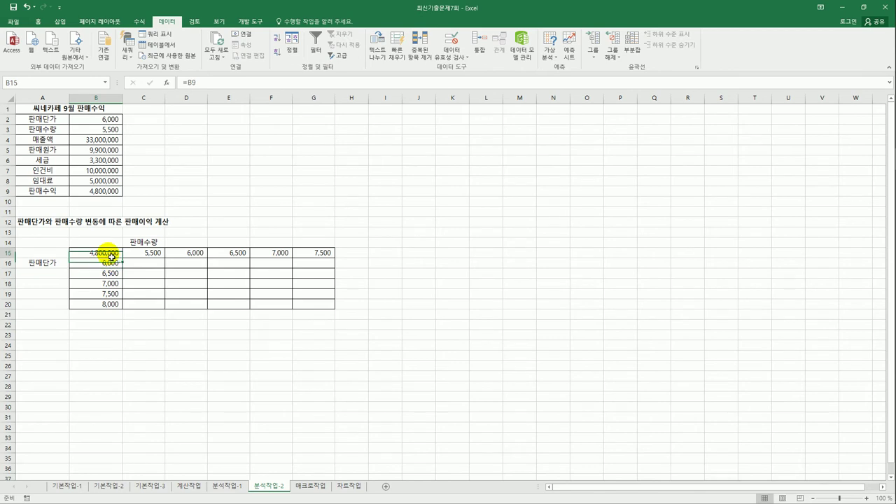
pyautogui.press('Delete')
# - Copy the 판매수익 formula text =B4-SUM(B5:B8) from B9 into B15 with its references unchanged
pyautogui.click(92, 196)
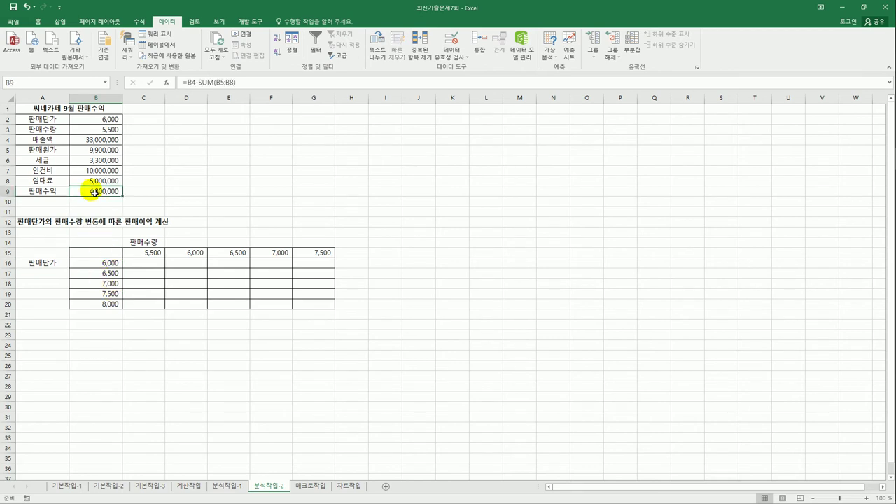
pyautogui.moveTo(181, 83); pyautogui.dragTo(250, 84)
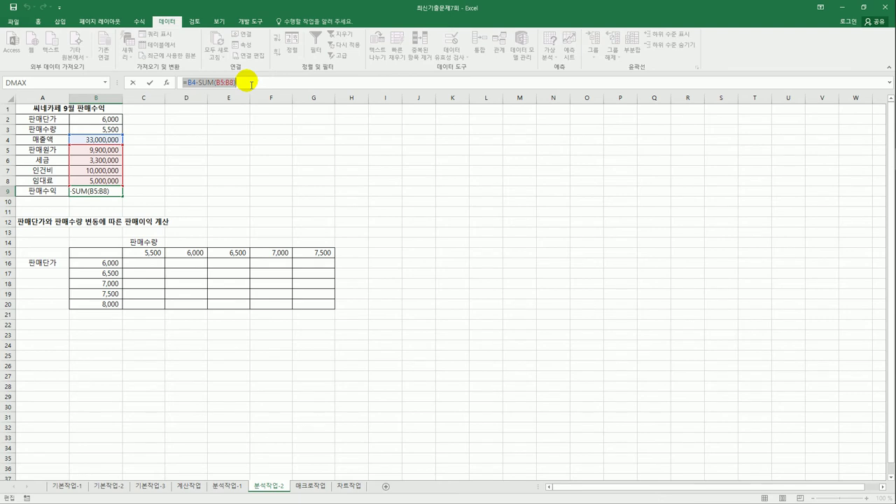
pyautogui.hotkey('ctrl', 'c')
pyautogui.press('Escape')
pyautogui.click(112, 252)
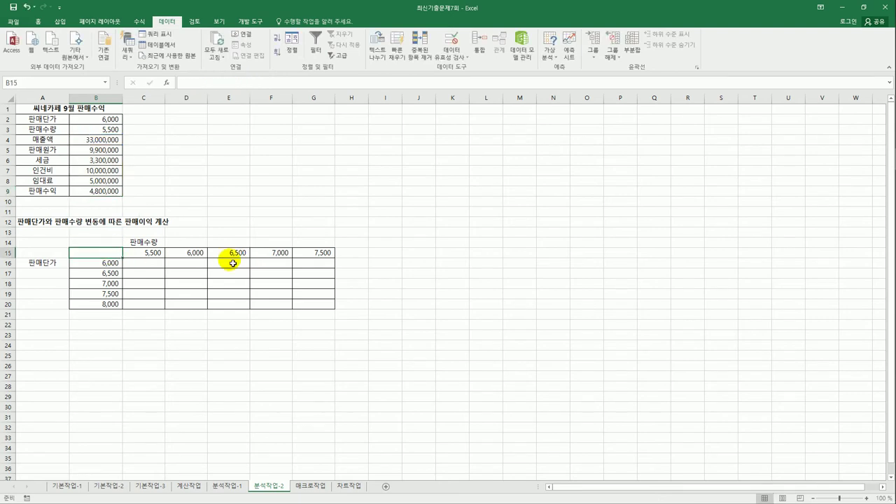
pyautogui.hotkey('ctrl', 'v')
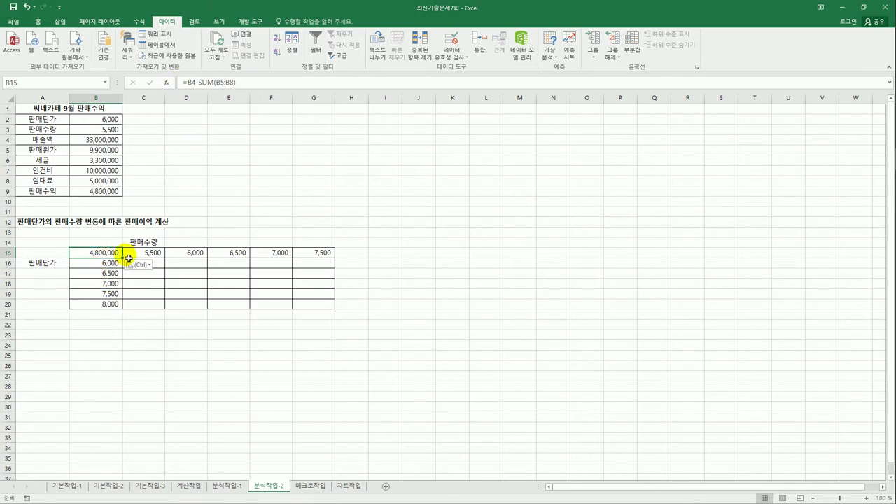
# - Create a 데이터 표 (data table) over B15:G20 with row input cell $B$3 and column input cell $B$2
pyautogui.moveTo(116, 253); pyautogui.dragTo(303, 303)
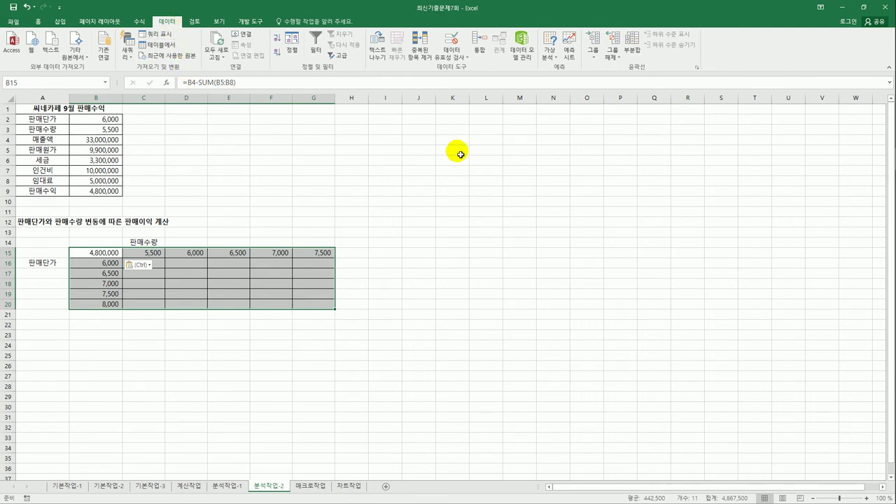
pyautogui.click(549, 55)
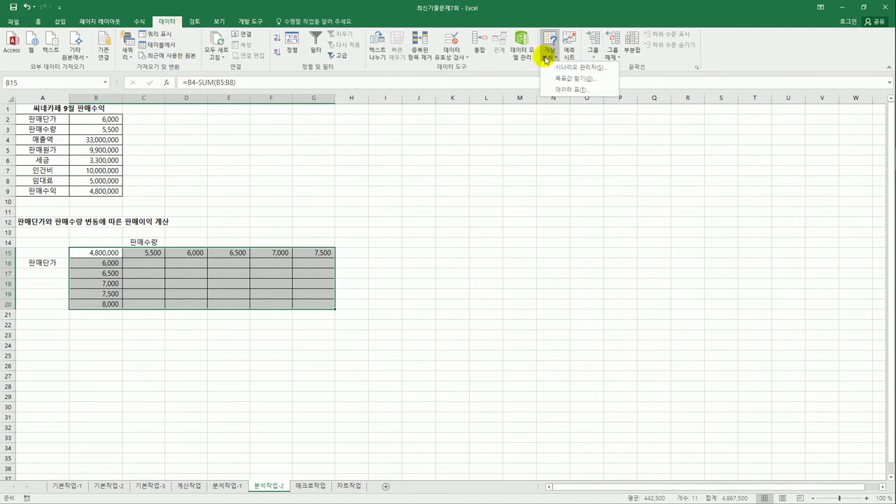
pyautogui.click(561, 90)
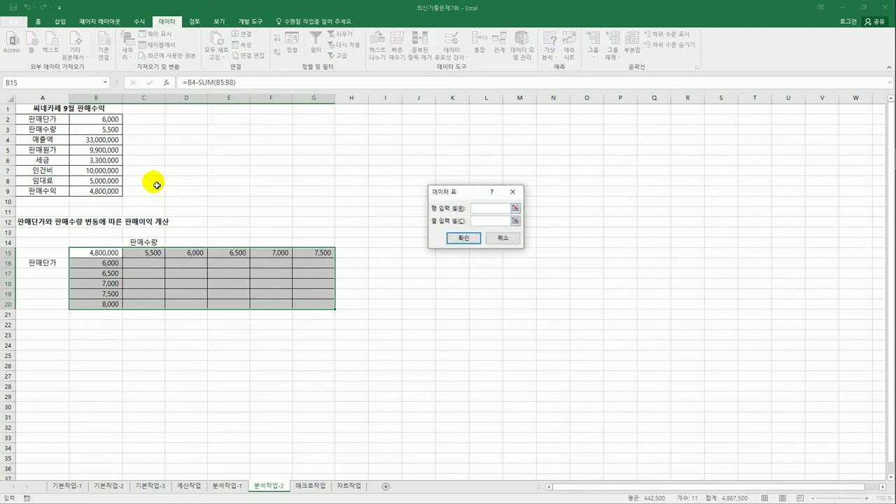
pyautogui.click(91, 130)
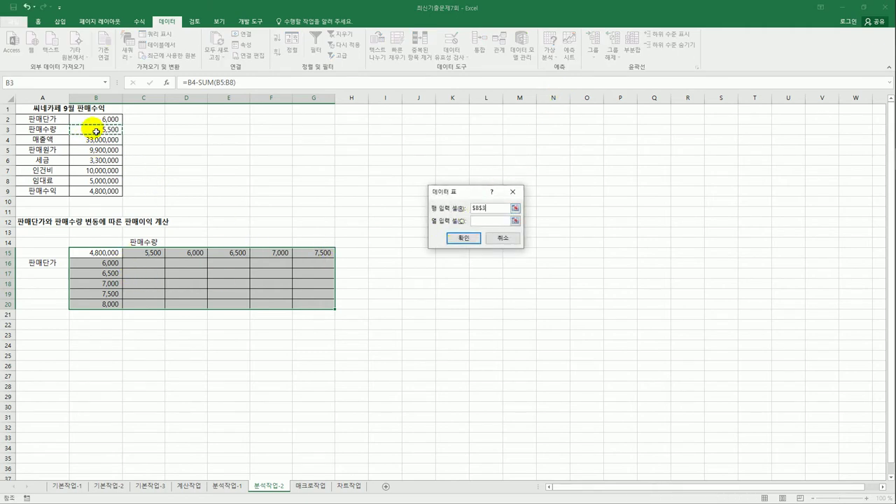
pyautogui.click(481, 223)
pyautogui.click(94, 124)
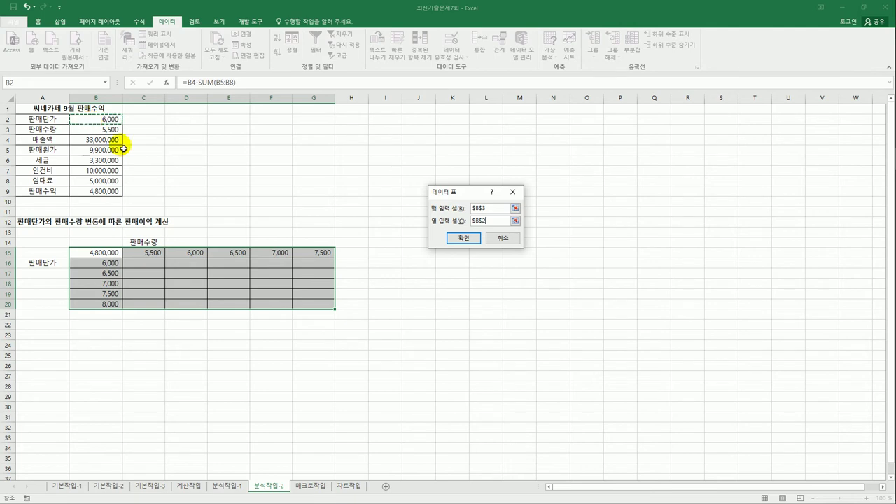
pyautogui.click(465, 238)
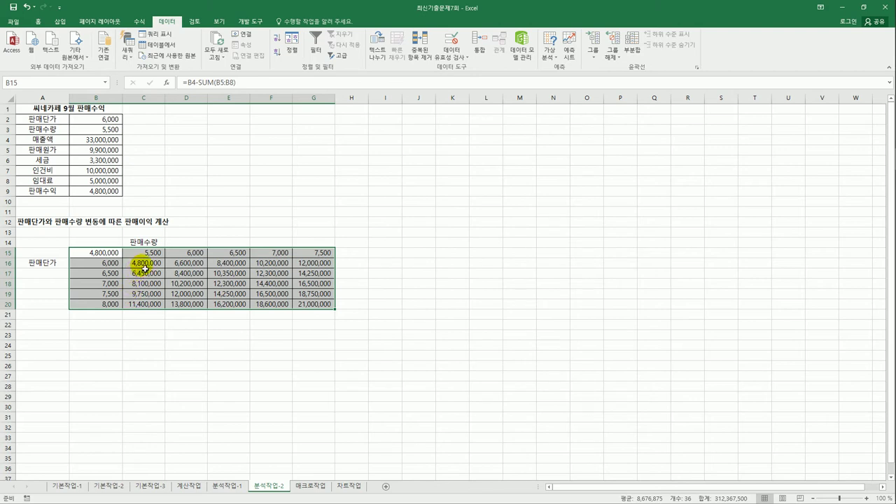
pyautogui.click(301, 306)
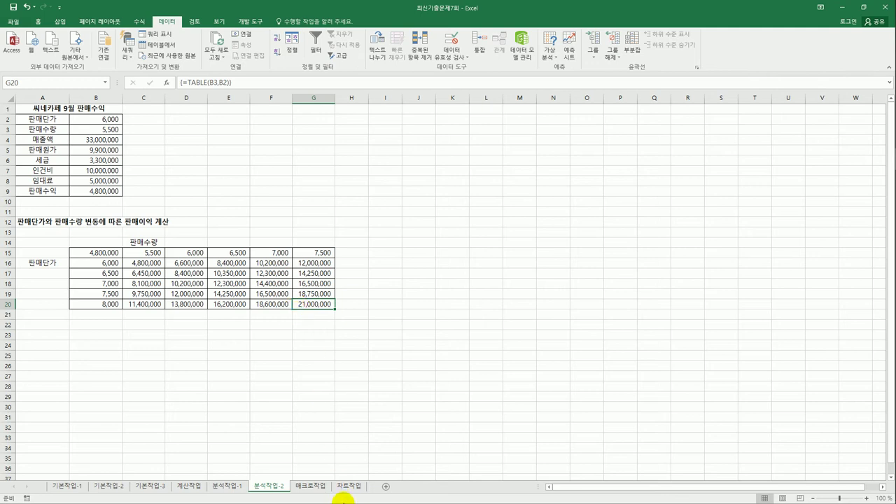
# - Insert a form-control button over cells G3:H4 on the 매크로작업 sheet
pyautogui.click(313, 486)
pyautogui.click(389, 341)
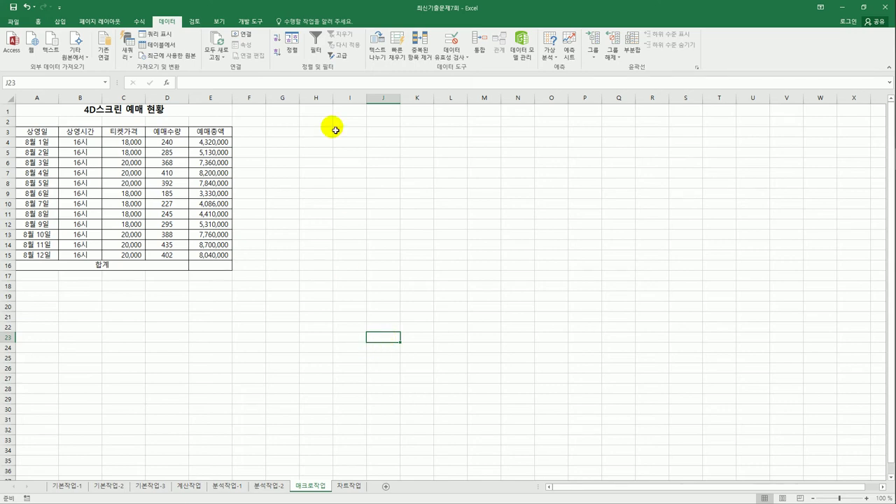
pyautogui.click(250, 22)
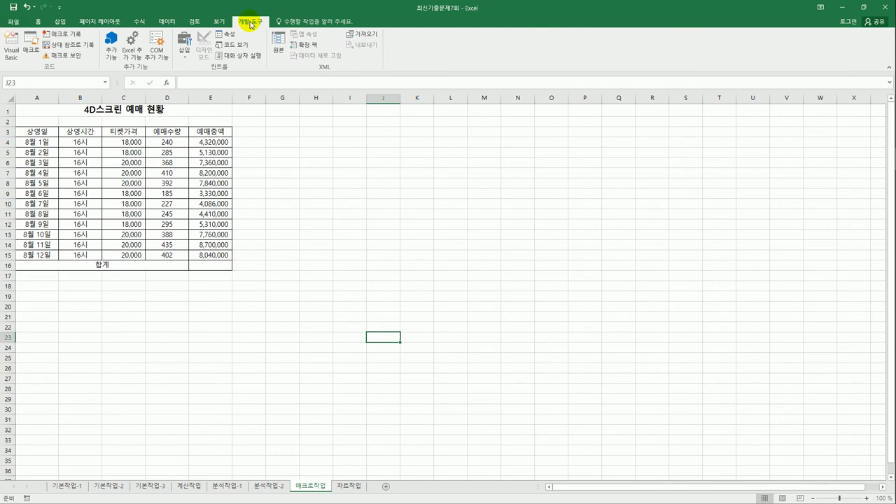
pyautogui.click(184, 44)
pyautogui.click(186, 79)
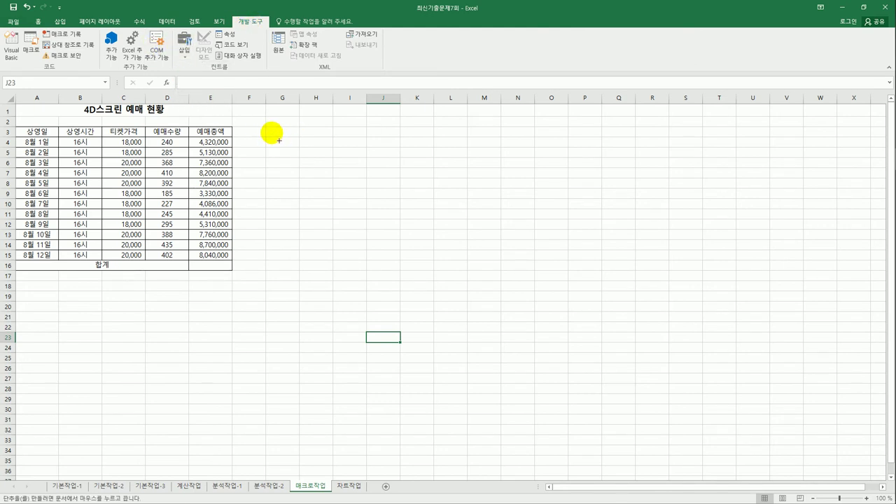
pyautogui.moveTo(272, 133); pyautogui.dragTo(326, 152)
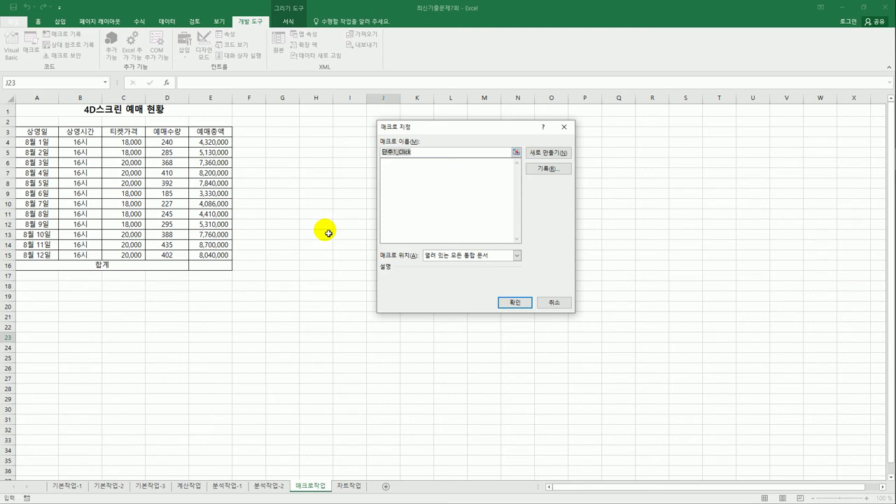
# - Name the button's macro 합계 and start recording it in the current workbook
pyautogui.write('gk')
pyautogui.press('BackSpace')
pyautogui.write('gkqrP')
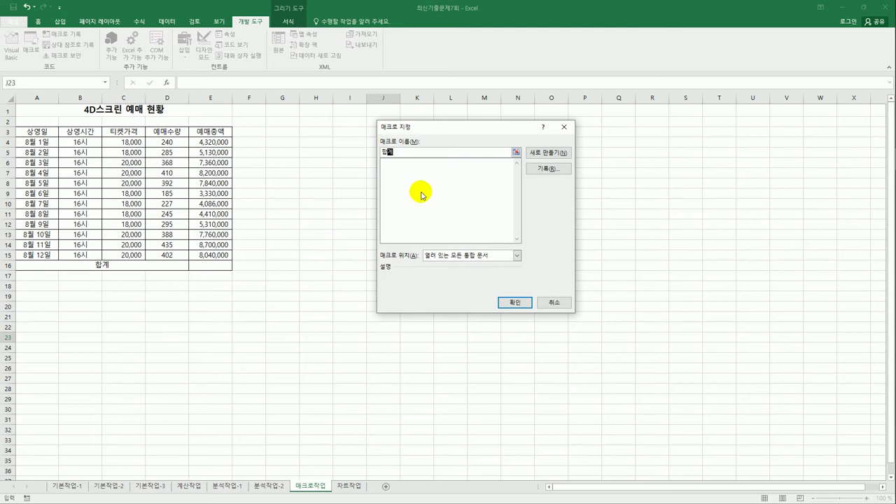
pyautogui.click(534, 169)
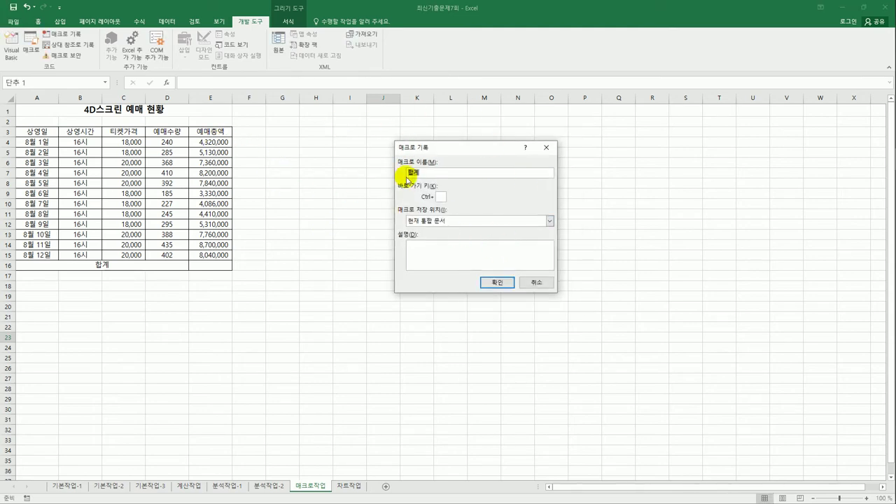
pyautogui.click(497, 282)
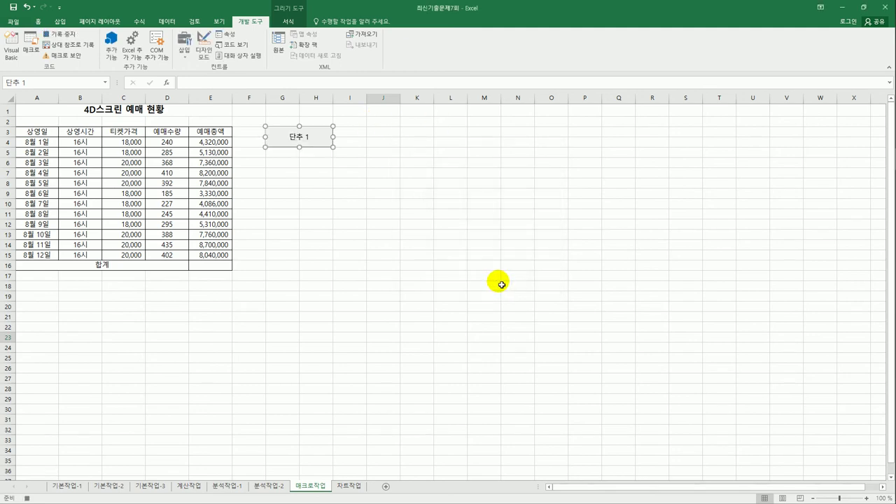
# - Total the 예매총액 values E4:E15 into E16 with AutoSum and stop recording the 합계 macro
pyautogui.moveTo(216, 143); pyautogui.dragTo(219, 273)
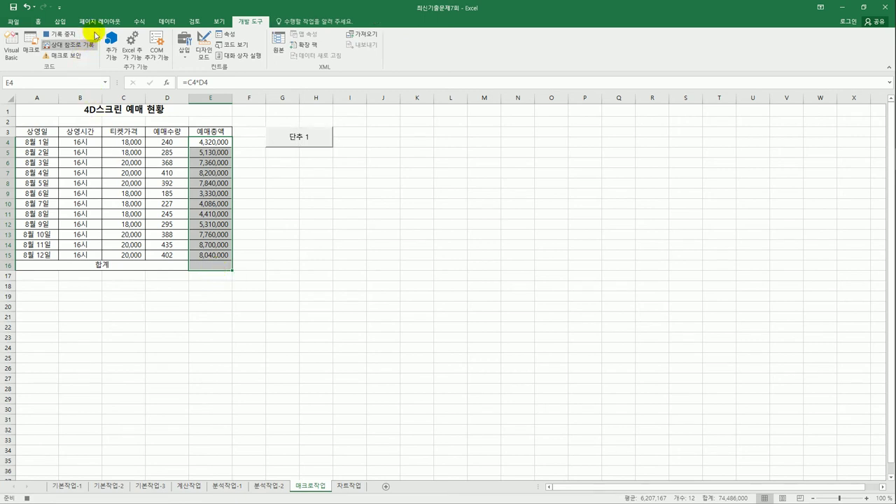
pyautogui.click(139, 21)
pyautogui.click(38, 40)
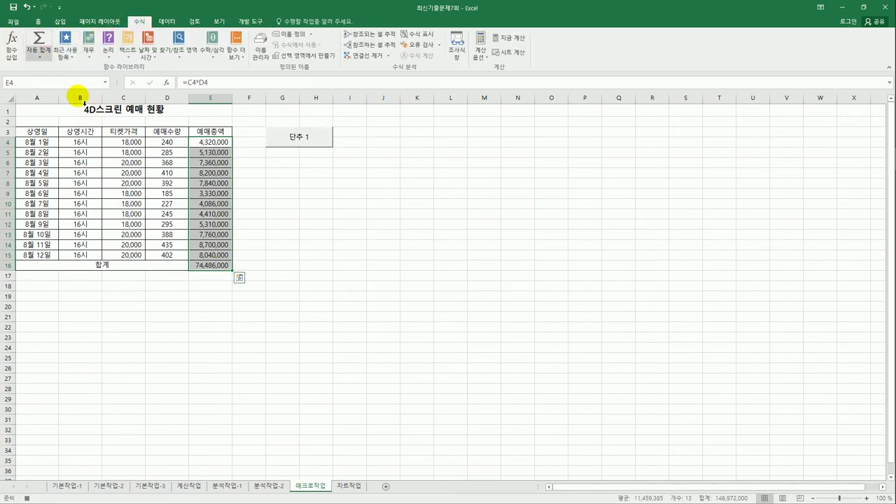
pyautogui.click(210, 266)
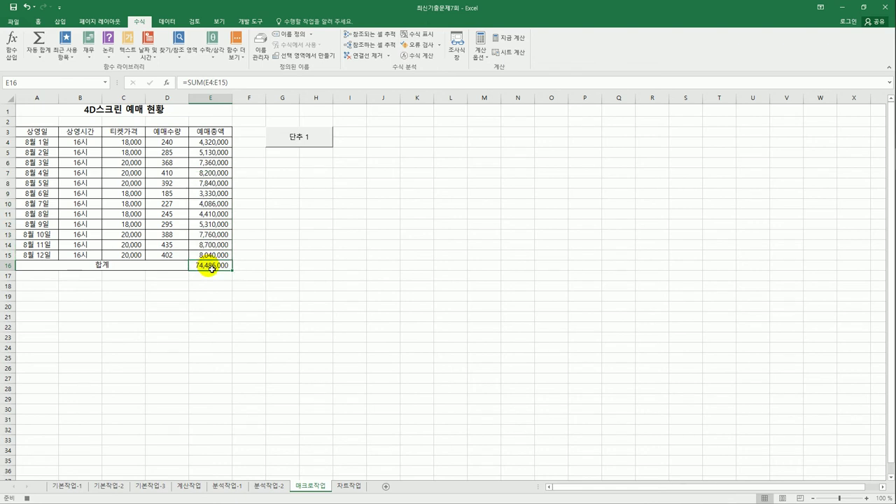
pyautogui.click(250, 23)
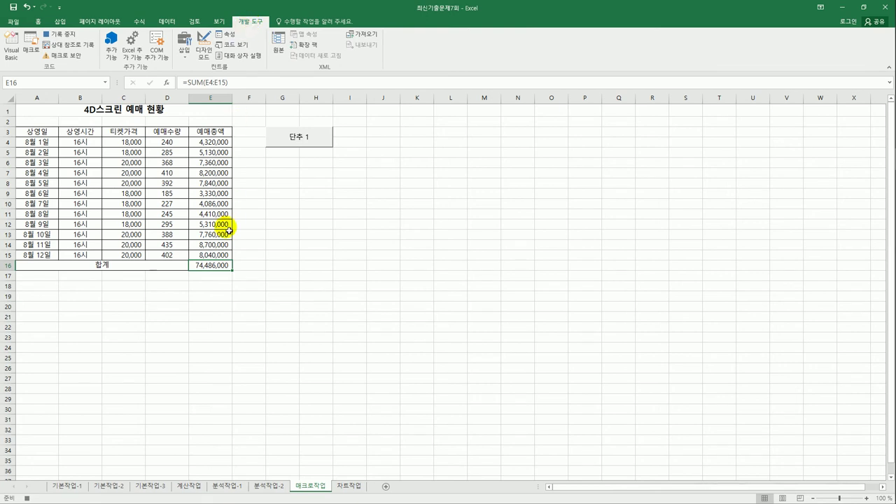
pyautogui.click(60, 34)
pyautogui.click(307, 299)
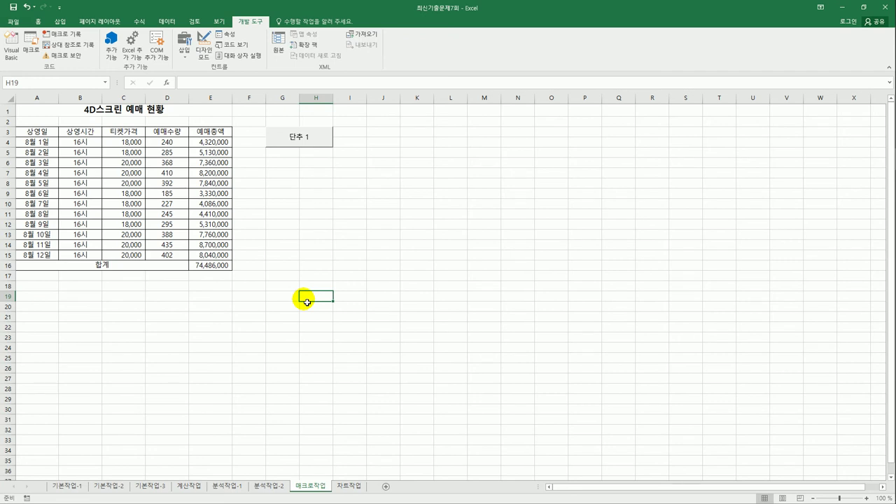
# - Change the label of the form-control button over G3:H4 to 합계
pyautogui.rightClick(302, 139)
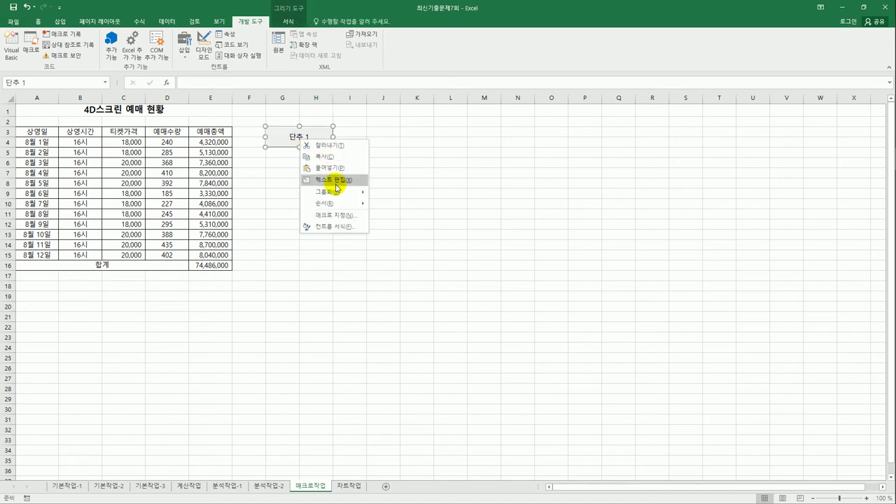
pyautogui.press('Escape')
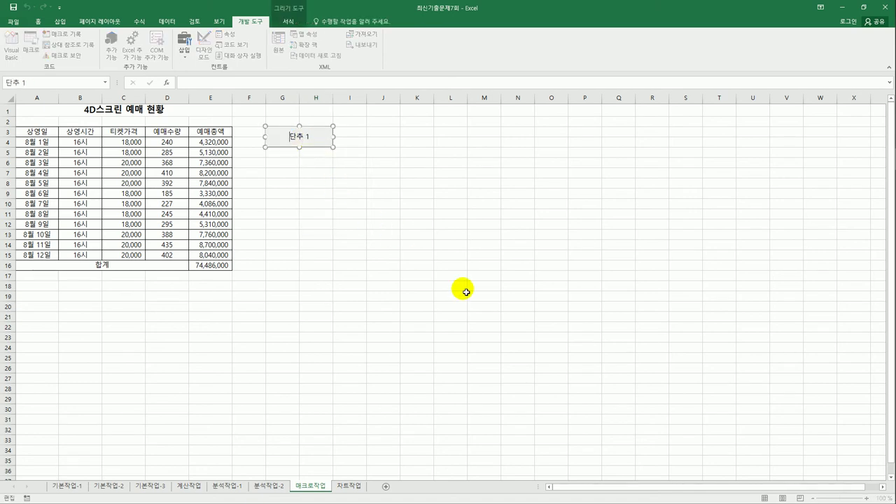
pyautogui.hotkey('ctrl', 'a')
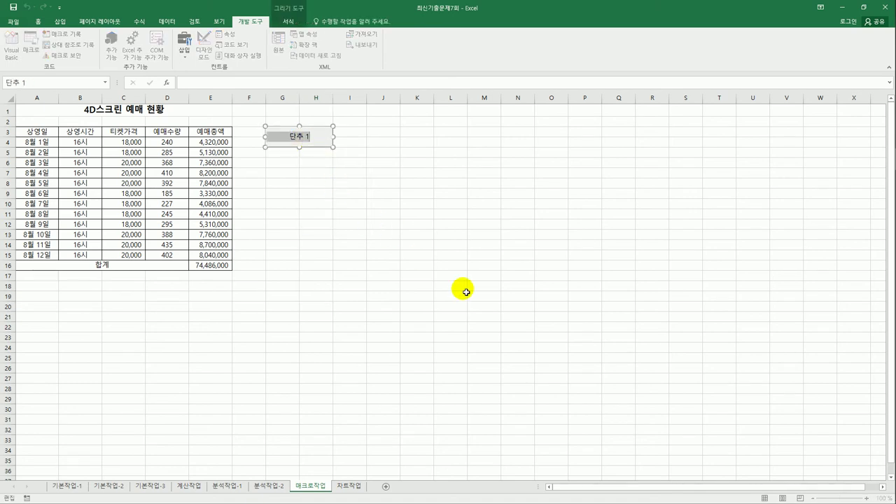
pyautogui.write('합계')
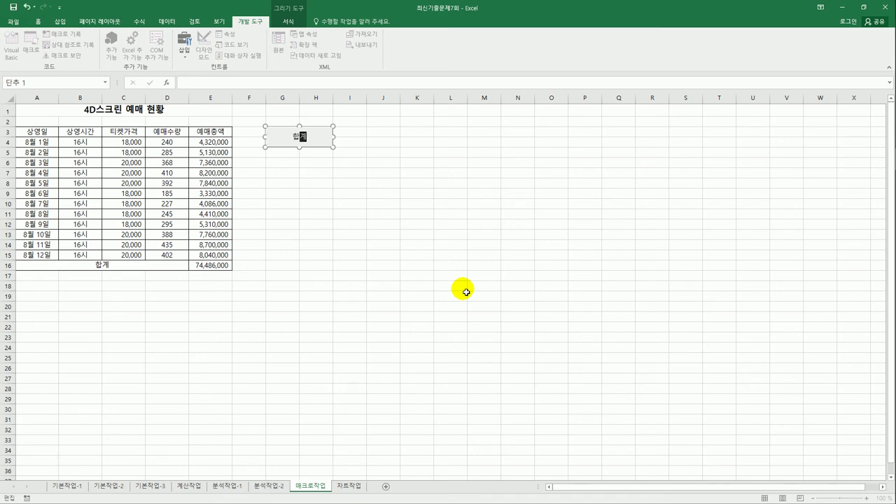
pyautogui.press('Return')
pyautogui.press('BackSpace')
pyautogui.click(467, 292)
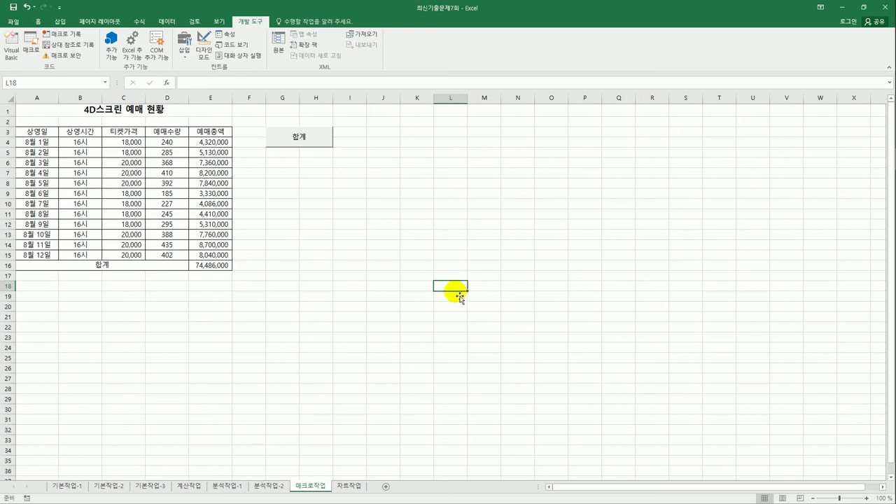
# - Insert a rounded rectangle shape fitted to cells G6:H7 below the 합계 button
pyautogui.click(60, 24)
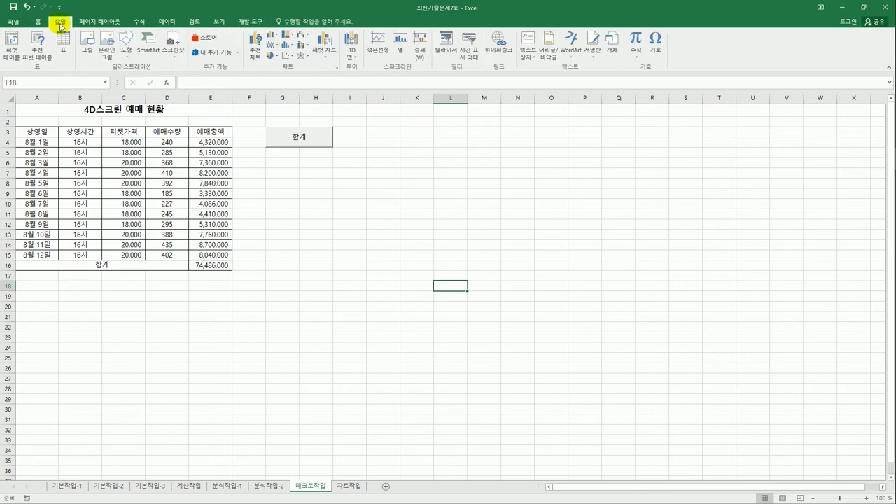
pyautogui.click(126, 55)
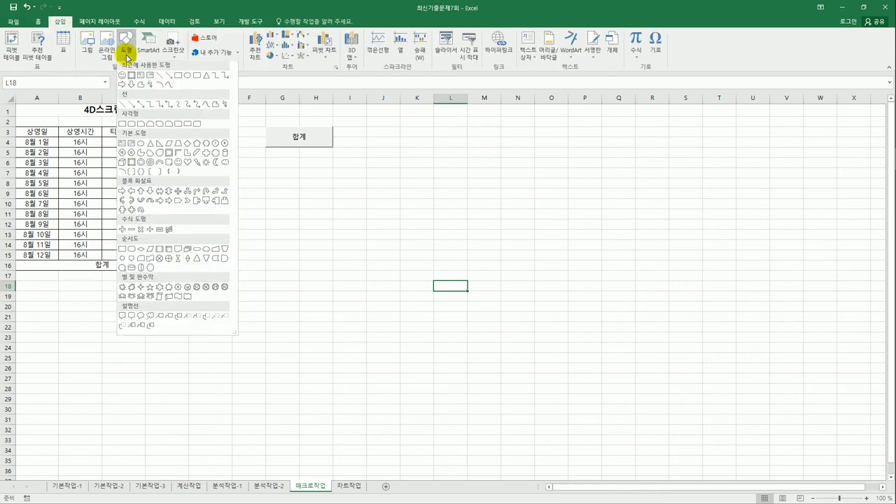
pyautogui.click(130, 126)
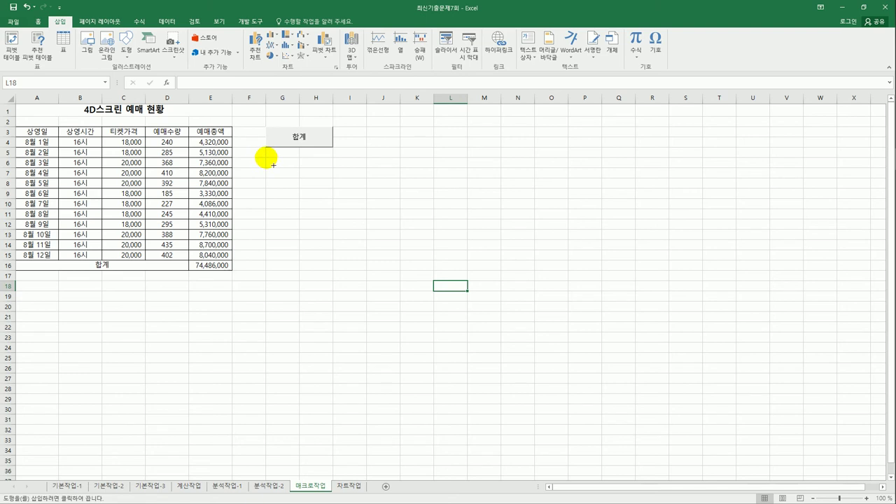
pyautogui.moveTo(272, 158)
pyautogui.mouseDown()
pyautogui.moveTo(326, 172)
pyautogui.moveTo(329, 185)
pyautogui.mouseUp()
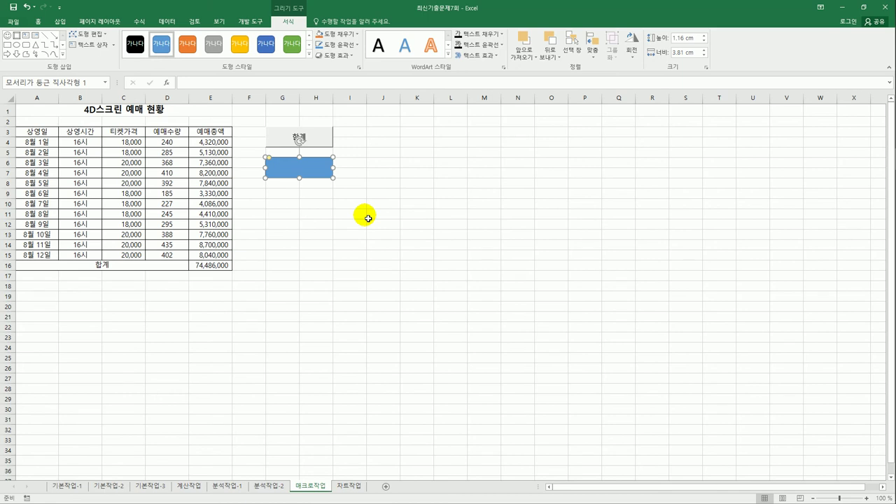
# - Assign a new macro named 채우기색 to the rounded rectangle and start recording it in the current workbook
pyautogui.rightClick(297, 170)
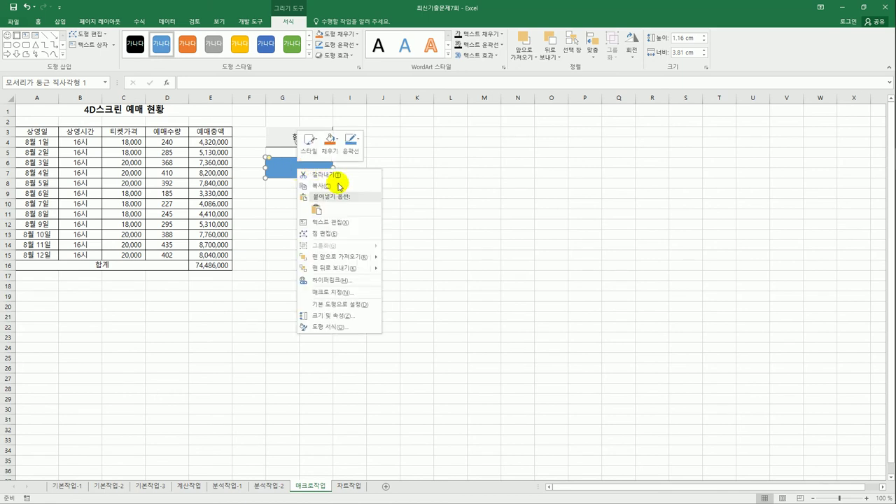
pyautogui.click(345, 291)
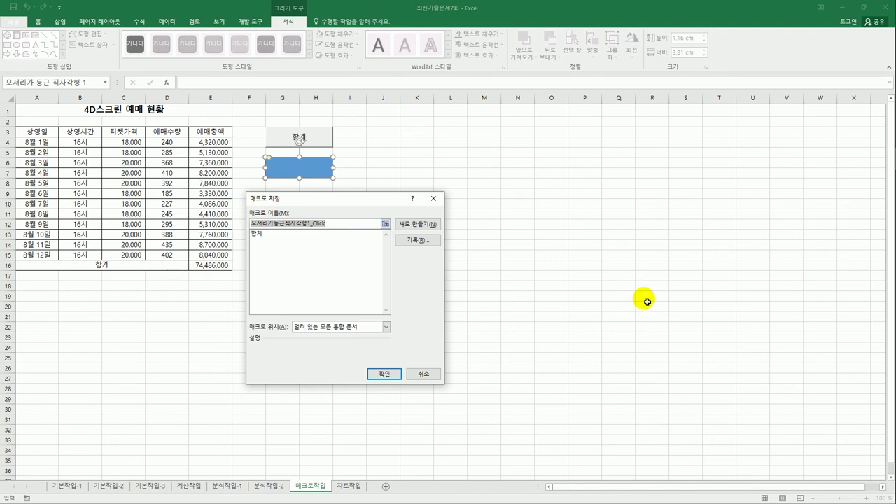
pyautogui.write('ㅎ')
pyautogui.write('채우기')
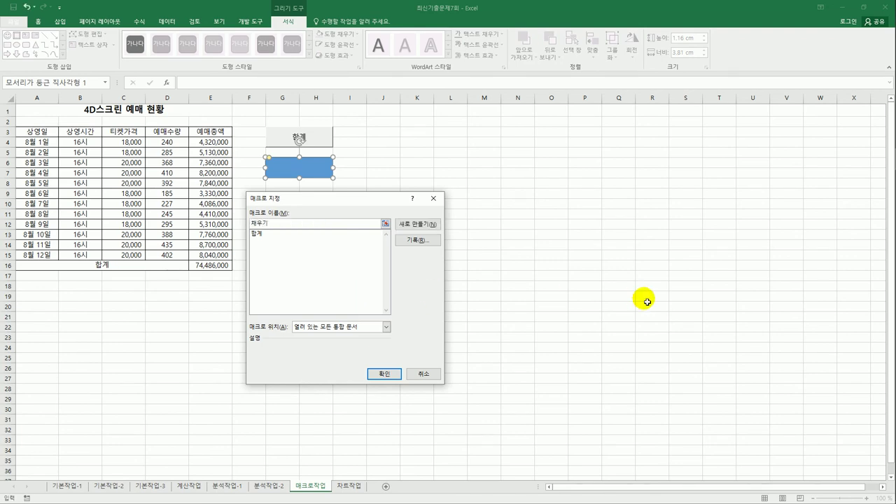
pyautogui.write('ㅎ')
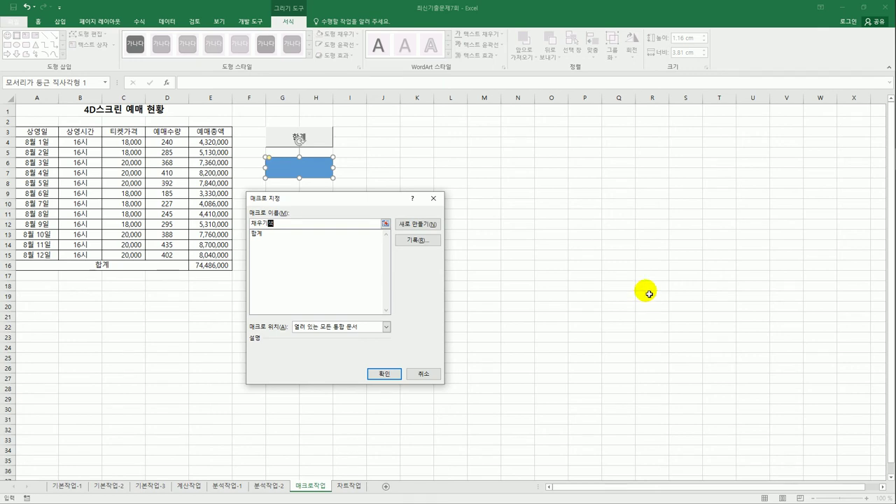
pyautogui.click(421, 240)
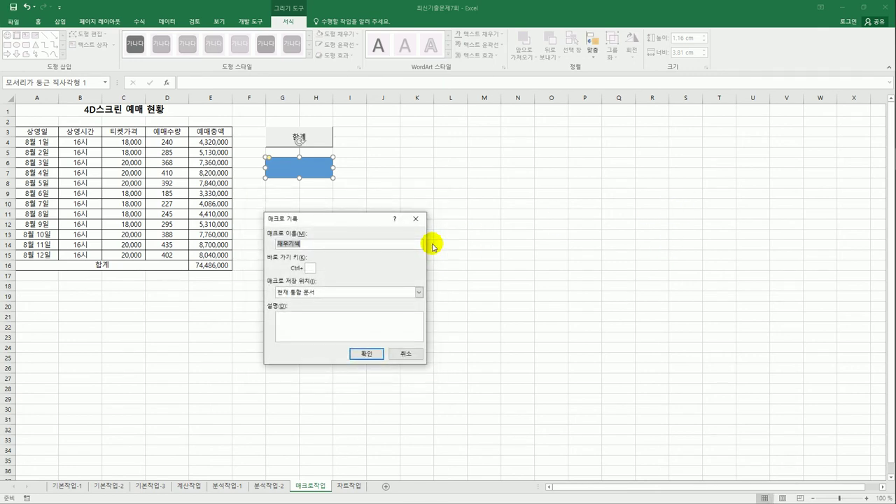
pyautogui.moveTo(367, 221); pyautogui.dragTo(470, 134)
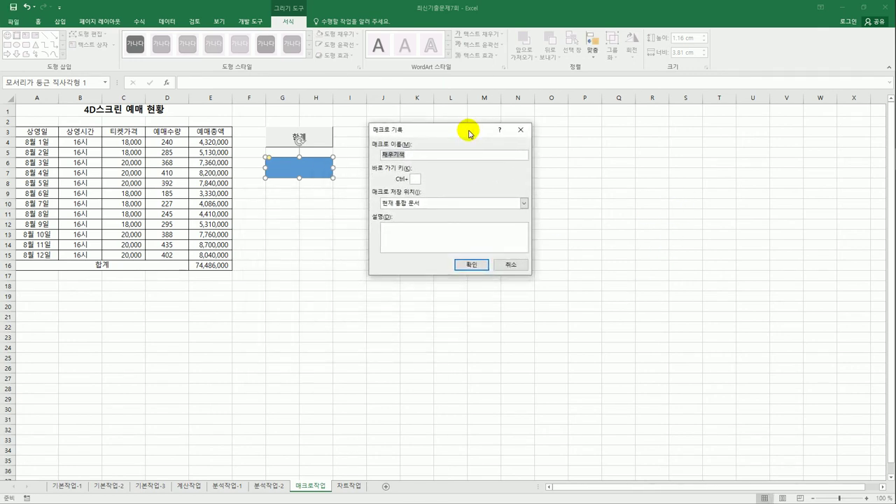
pyautogui.click(462, 264)
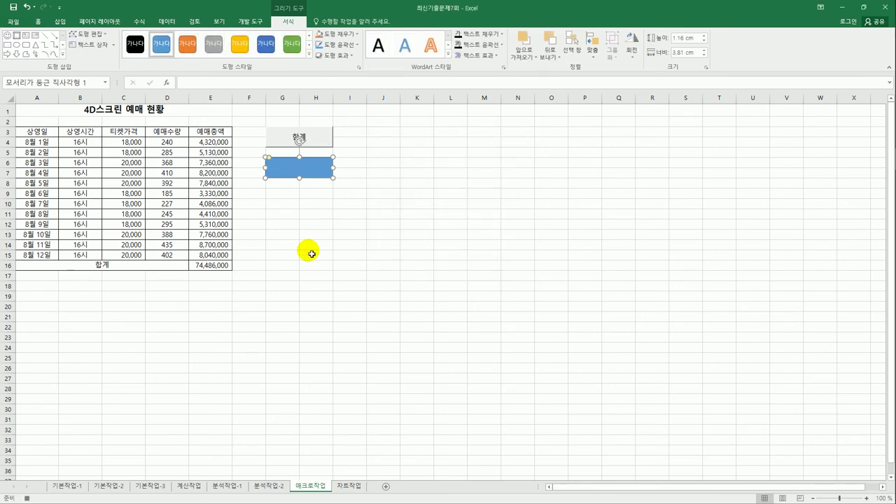
# - Fill the header cells A3:E3 and the merged 합계 cell A16 with standard light blue and stop recording the macro
pyautogui.moveTo(46, 134); pyautogui.dragTo(214, 134)
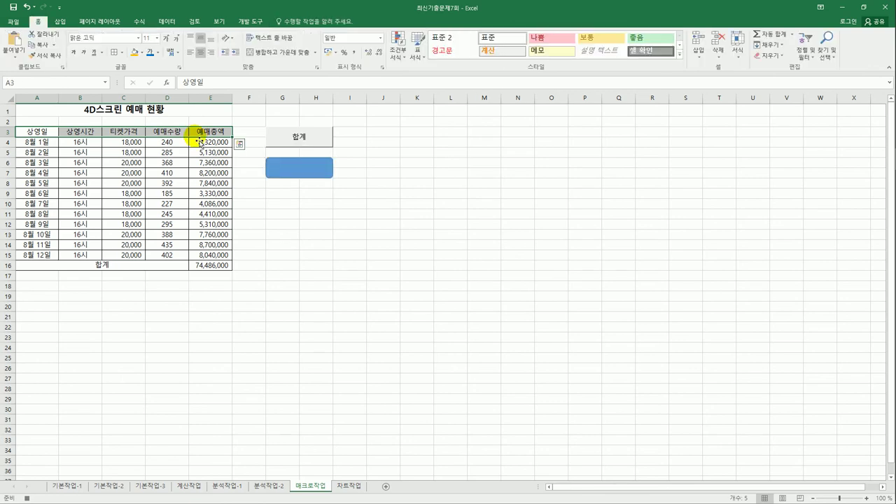
pyautogui.click(129, 271)
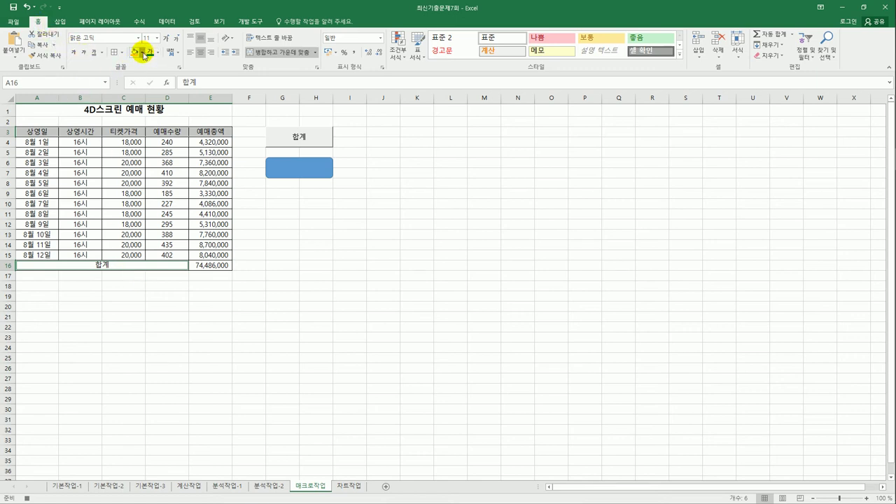
pyautogui.click(143, 53)
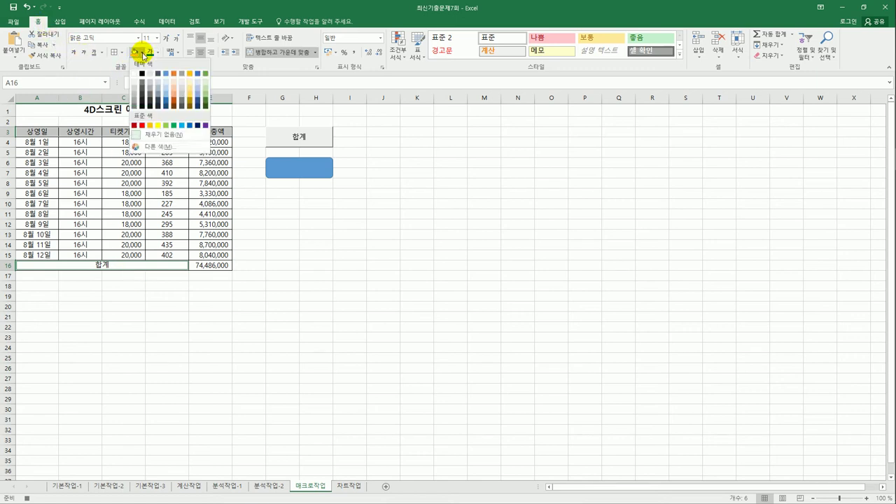
pyautogui.click(181, 126)
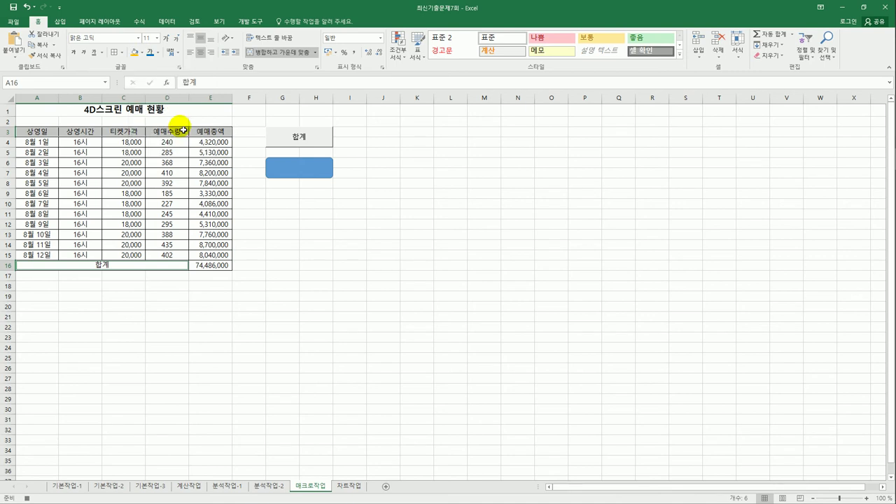
pyautogui.click(160, 266)
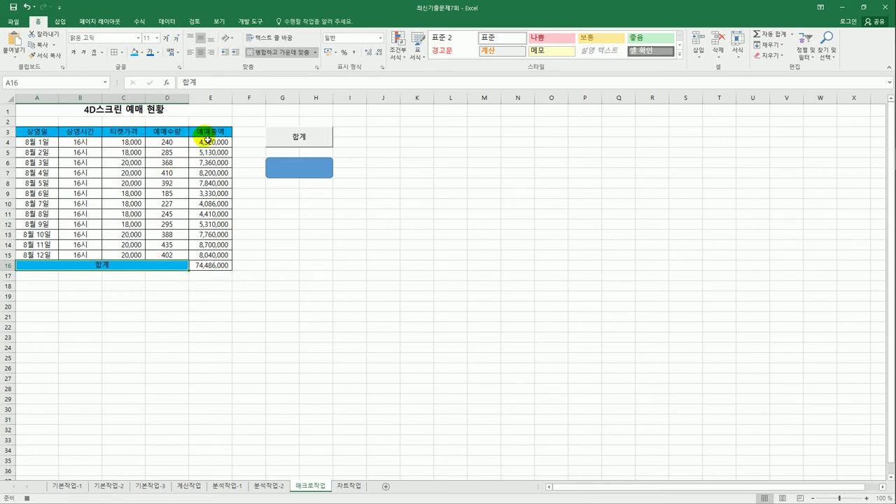
pyautogui.click(242, 21)
pyautogui.click(60, 34)
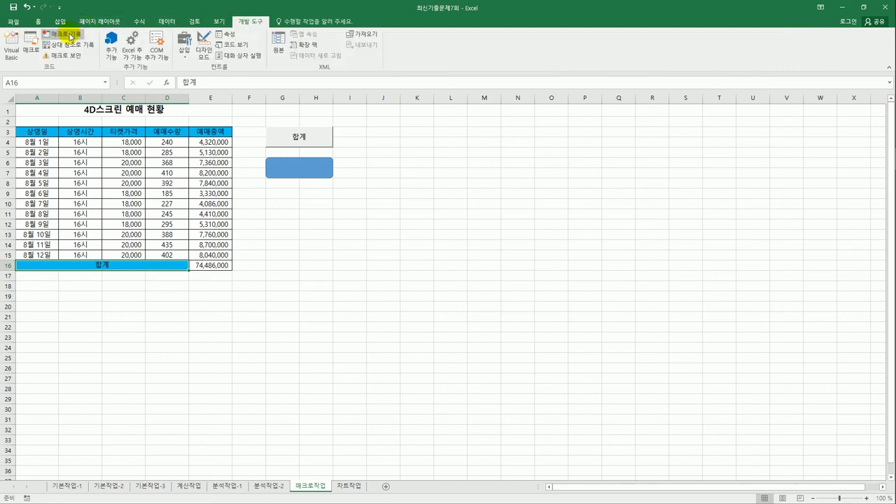
pyautogui.click(297, 251)
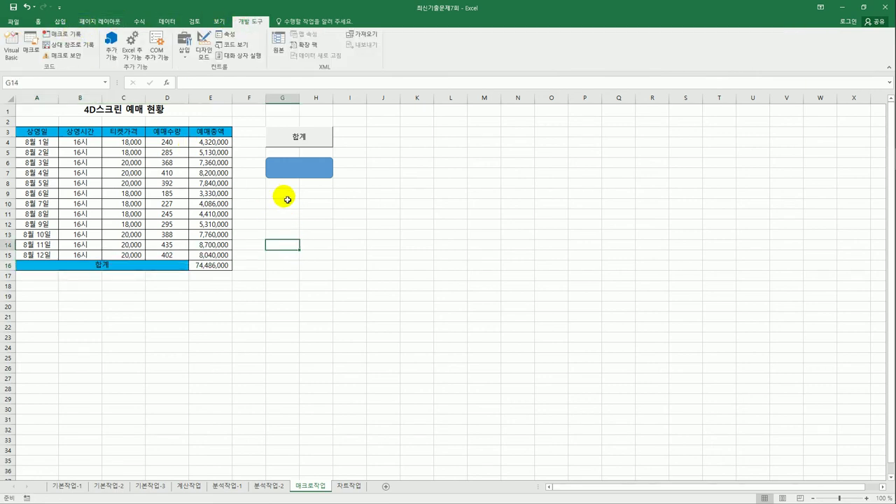
# - Add the text 채우기 색 to the rounded rectangle over G6:H7
pyautogui.rightClick(293, 170)
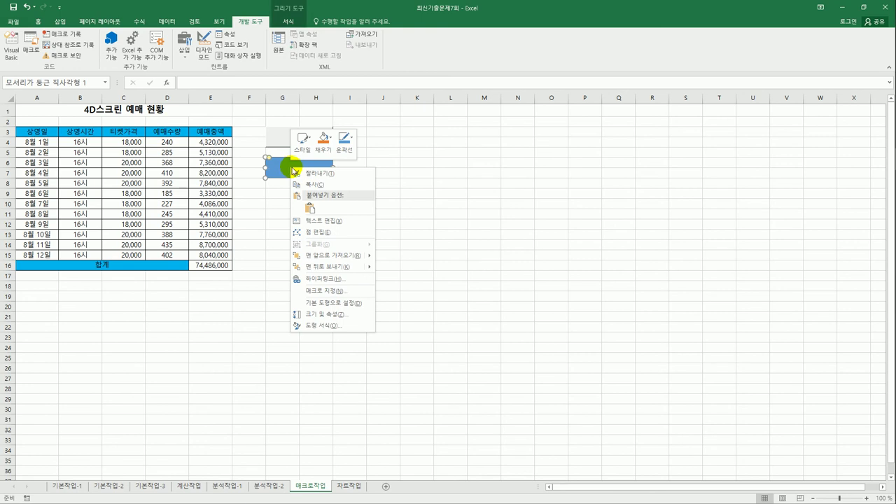
pyautogui.click(339, 221)
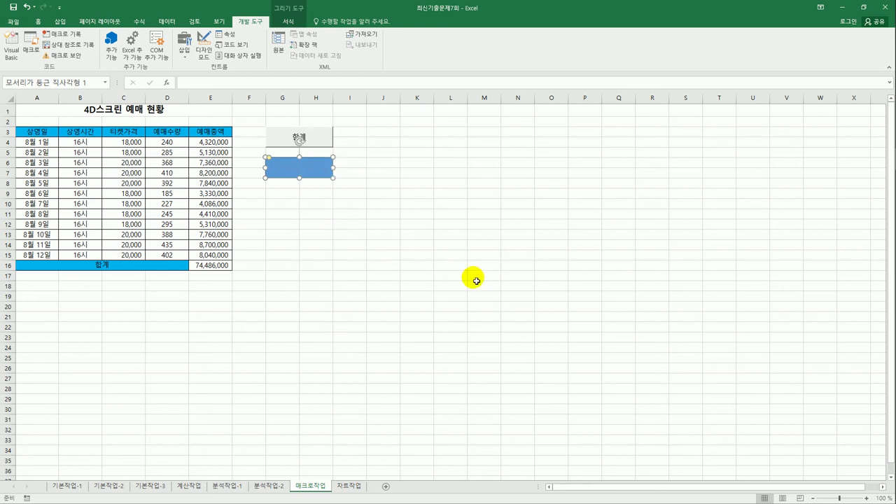
pyautogui.write('채우기 색')
pyautogui.click(477, 281)
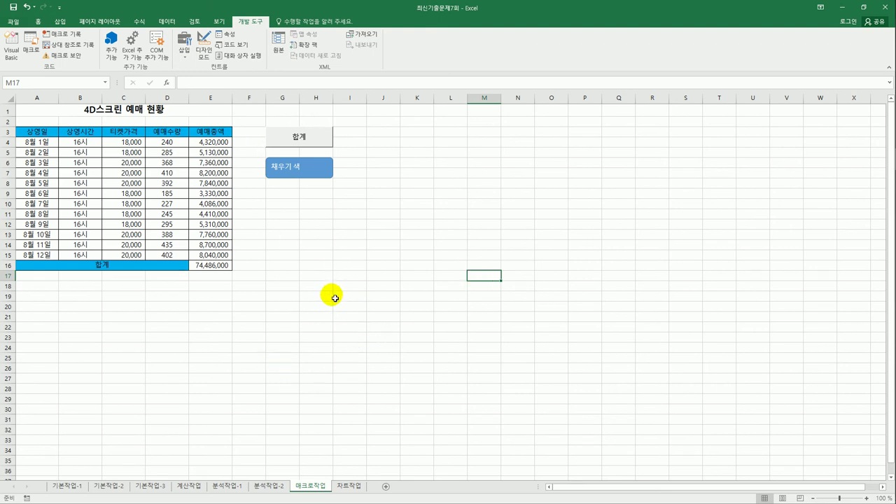
# - On the 차트작업 sheet, delete the 관람료 합계 data series from the column chart
pyautogui.click(348, 485)
pyautogui.click(391, 338)
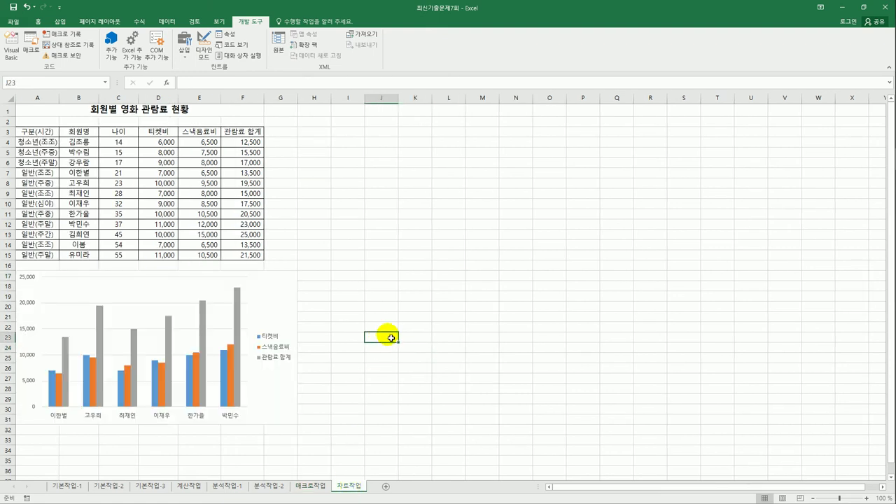
pyautogui.scroll(-2, 388, 336)
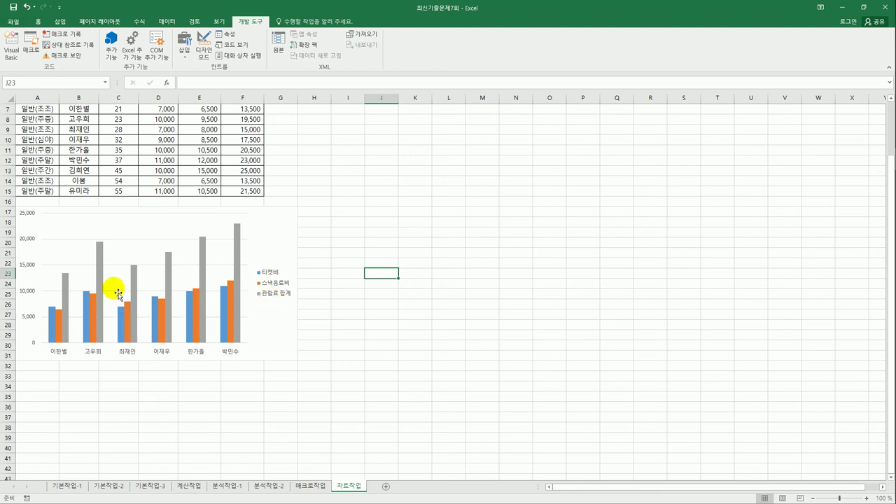
pyautogui.click(100, 257)
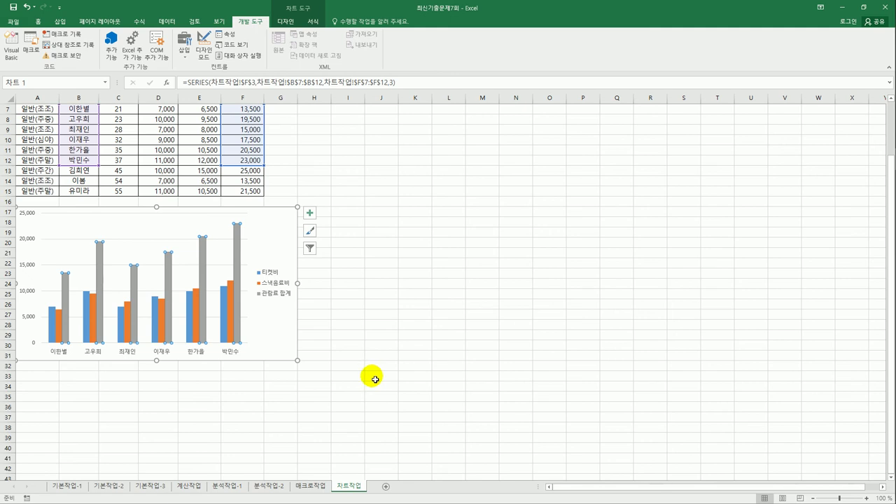
pyautogui.rightClick(101, 249)
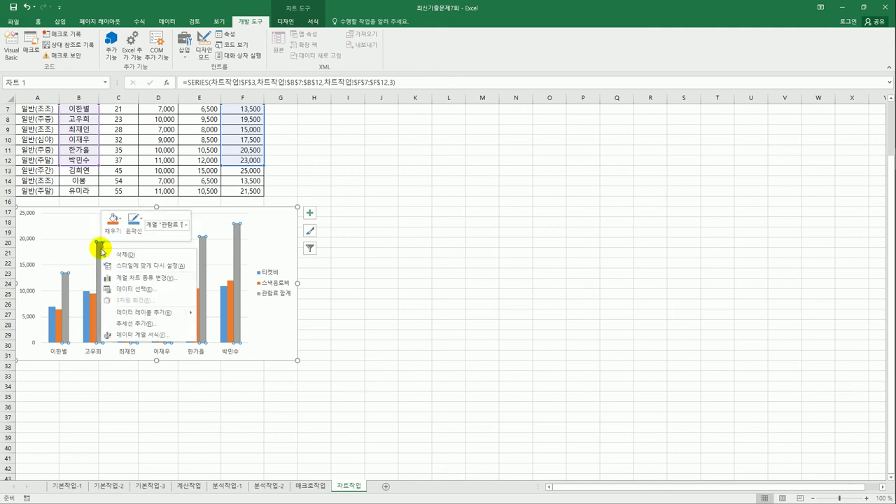
pyautogui.click(120, 255)
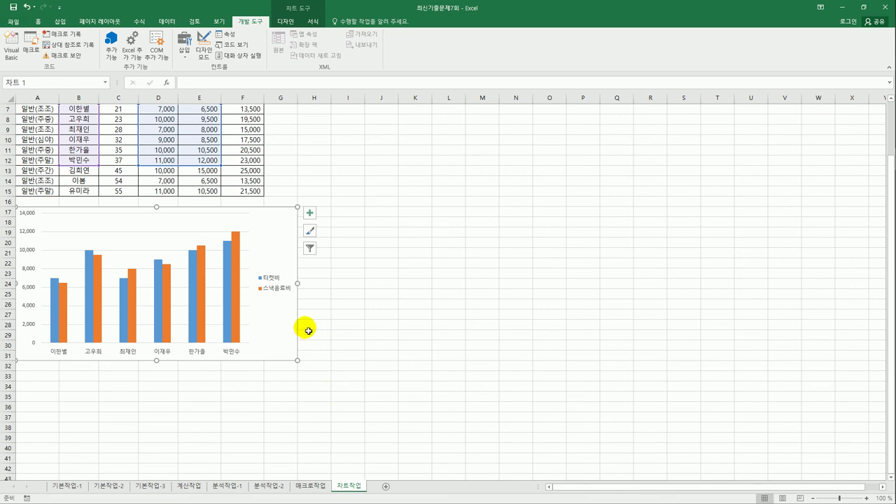
# - Add a chart title reading 20~30대 영화 관람료 현황
pyautogui.click(312, 219)
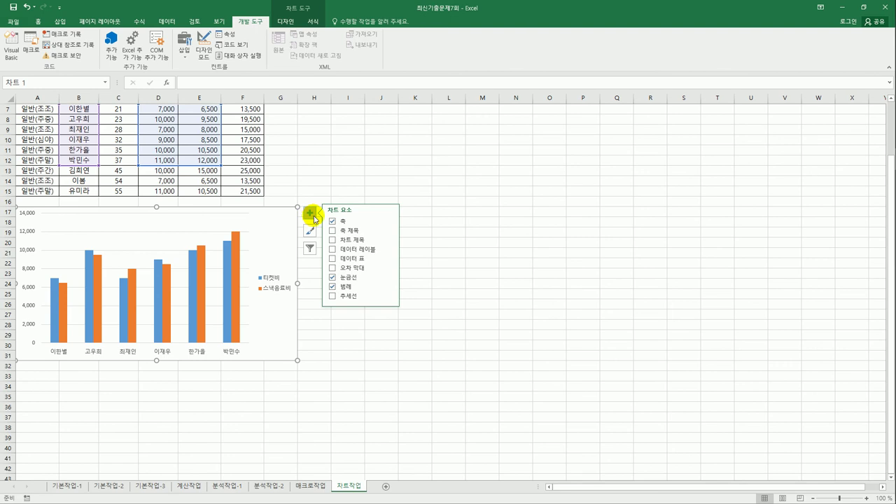
pyautogui.click(359, 240)
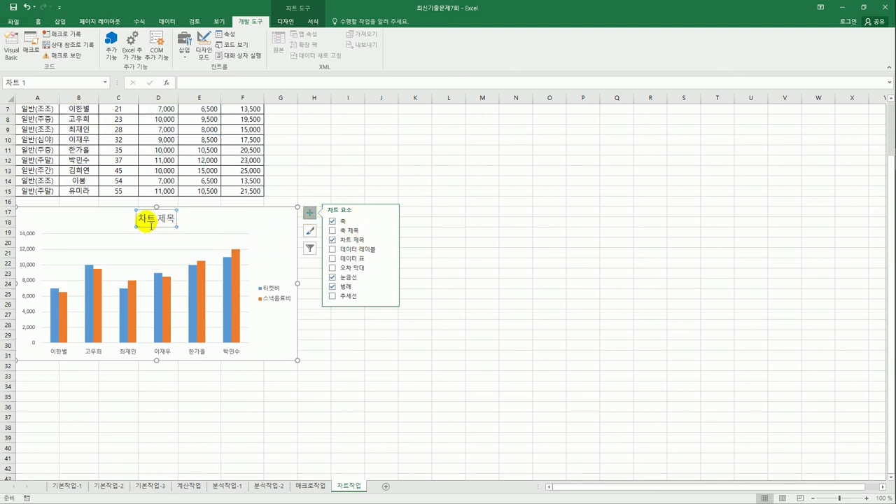
pyautogui.moveTo(137, 219); pyautogui.dragTo(183, 225)
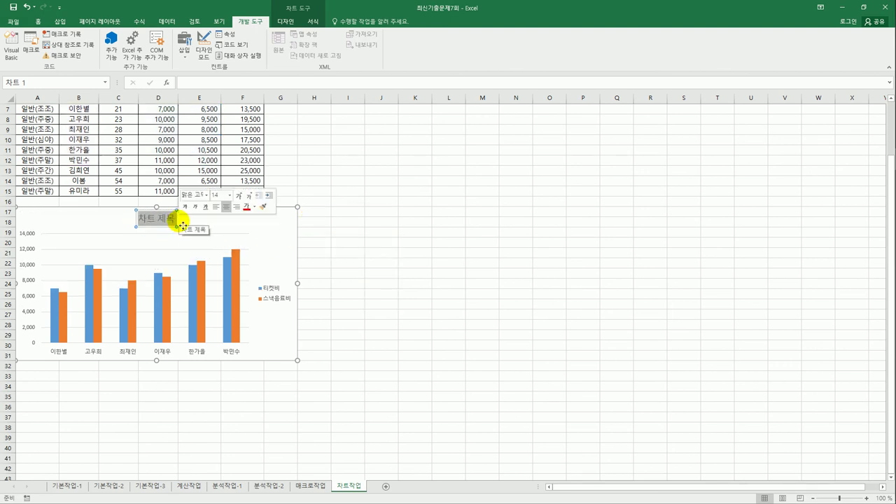
pyautogui.write('20')
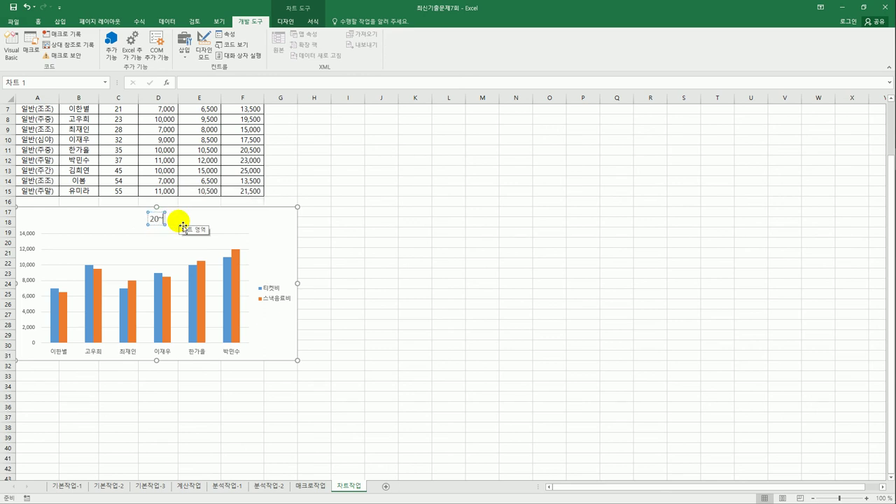
pyautogui.write('~20대 영화')
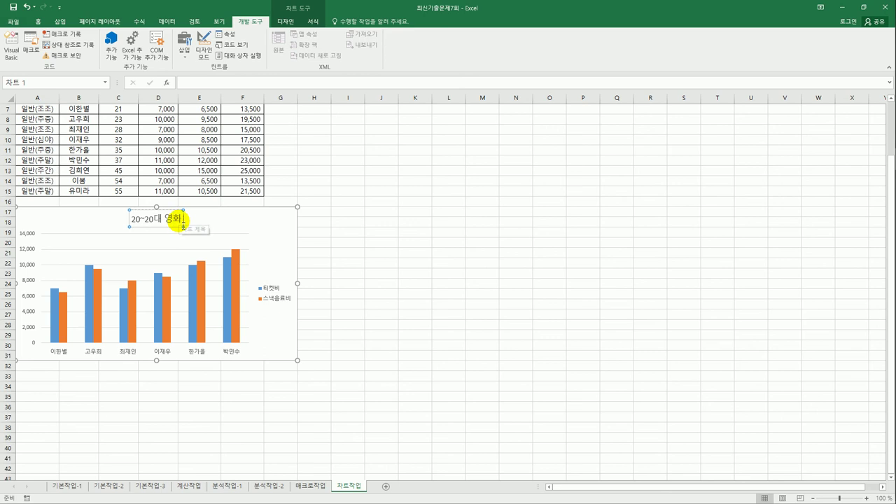
pyautogui.write(' 관람료 여')
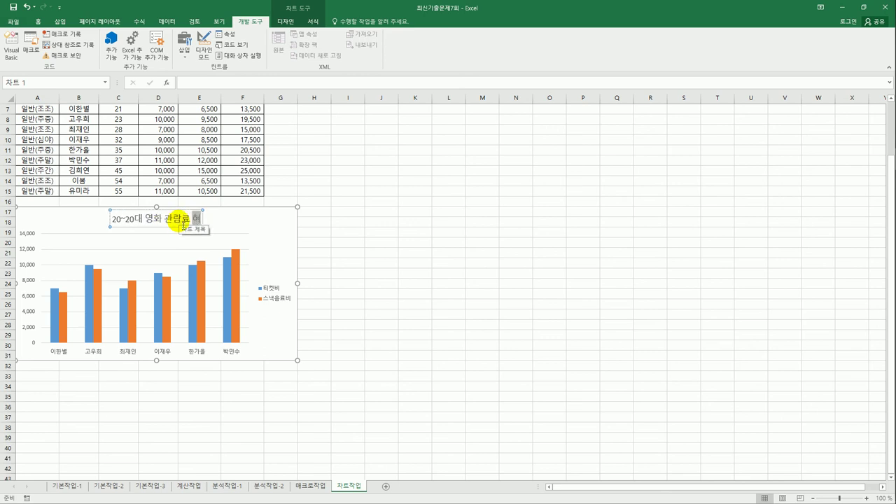
pyautogui.write('황')
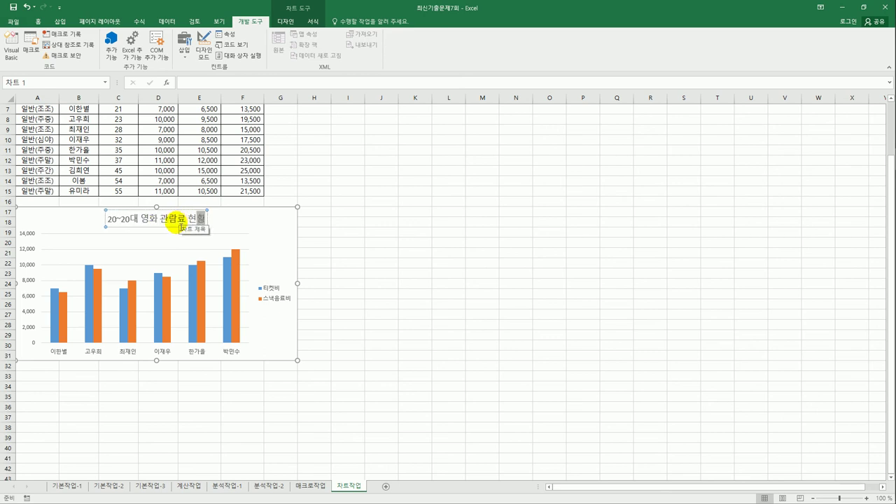
pyautogui.doubleClick(126, 225)
pyautogui.write('3')
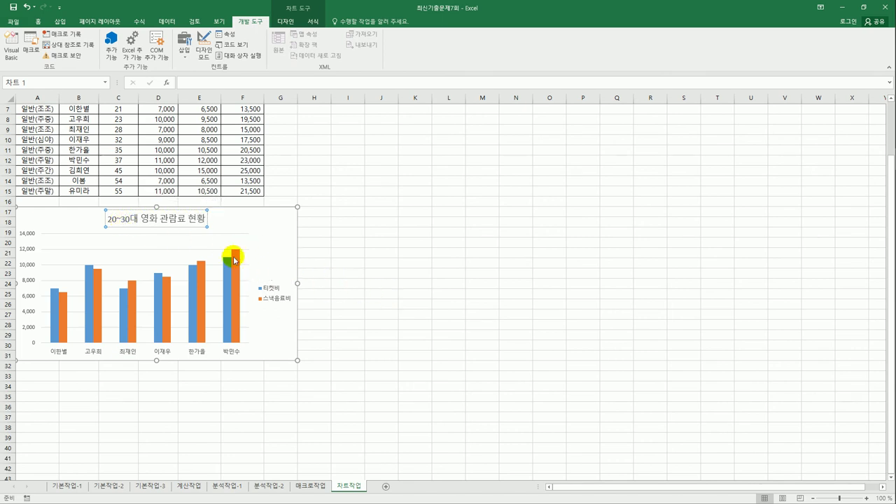
# - Format the chart title in 굴림, size 16, with bold, italic and underline
pyautogui.click(196, 231)
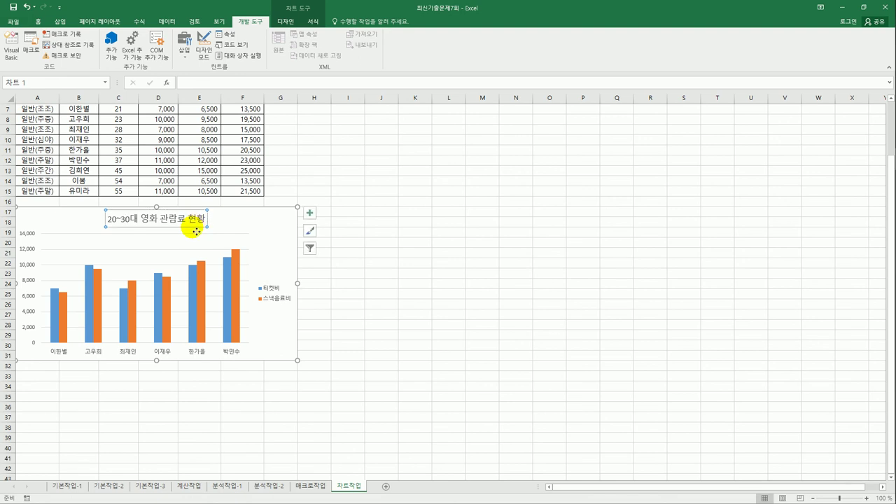
pyautogui.click(38, 22)
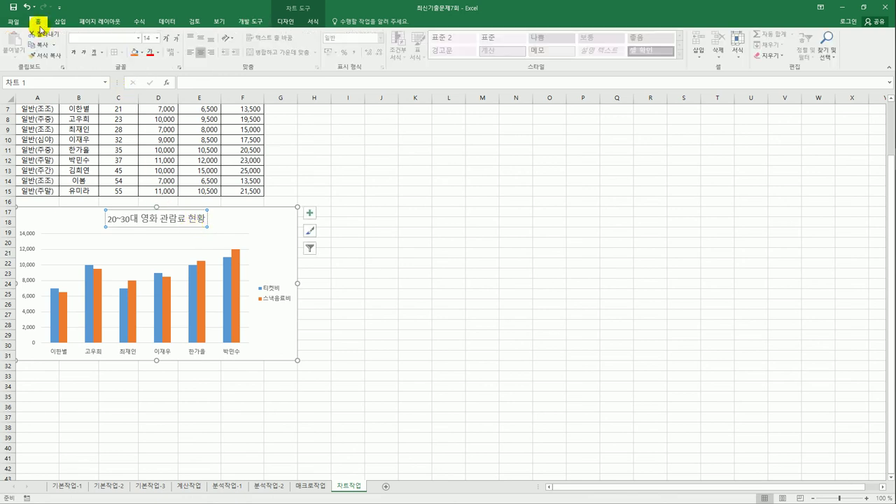
pyautogui.click(138, 38)
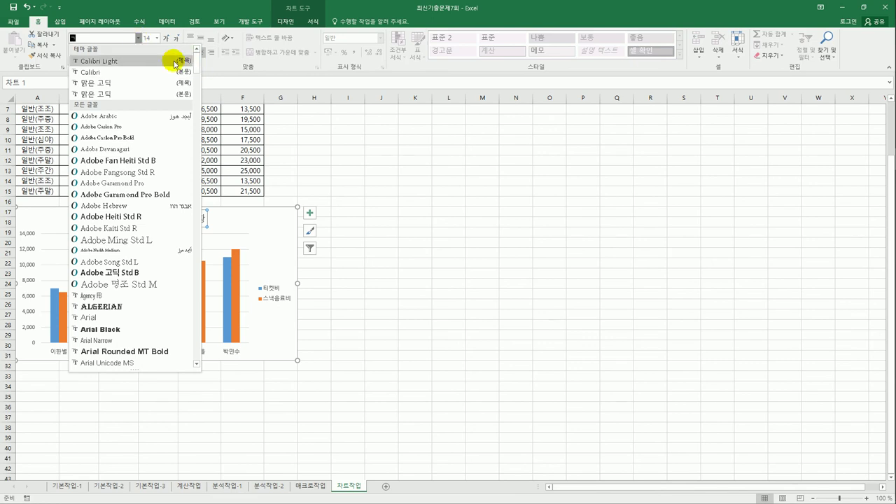
pyautogui.write('굴림')
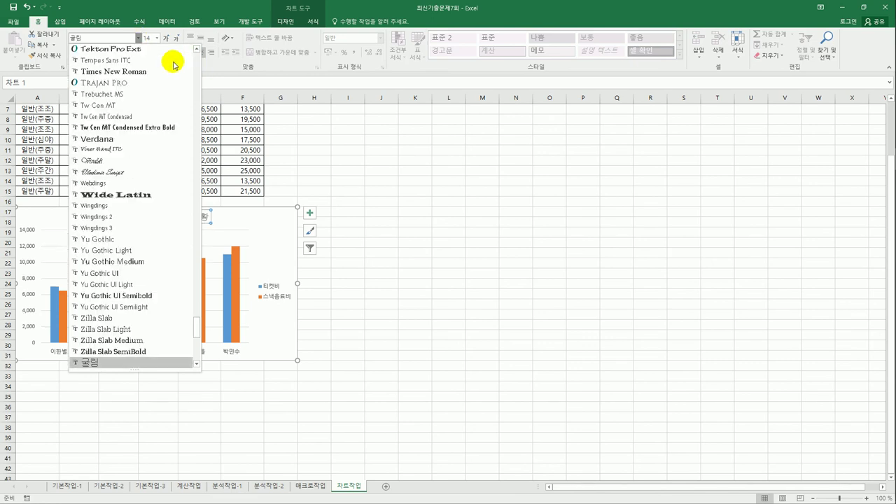
pyautogui.click(105, 362)
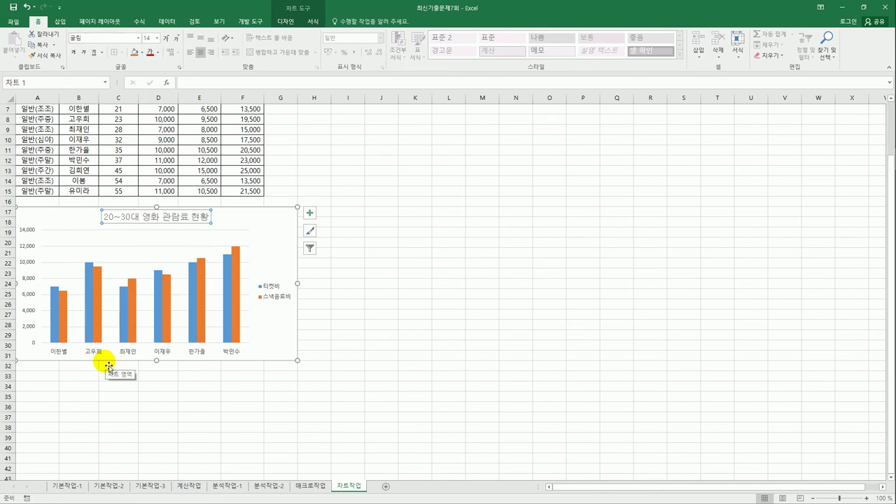
pyautogui.click(82, 54)
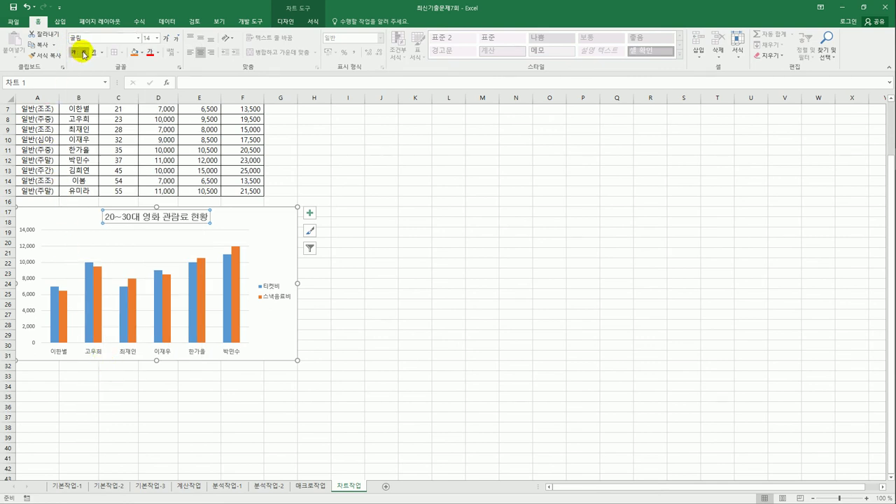
pyautogui.click(84, 54)
pyautogui.click(156, 38)
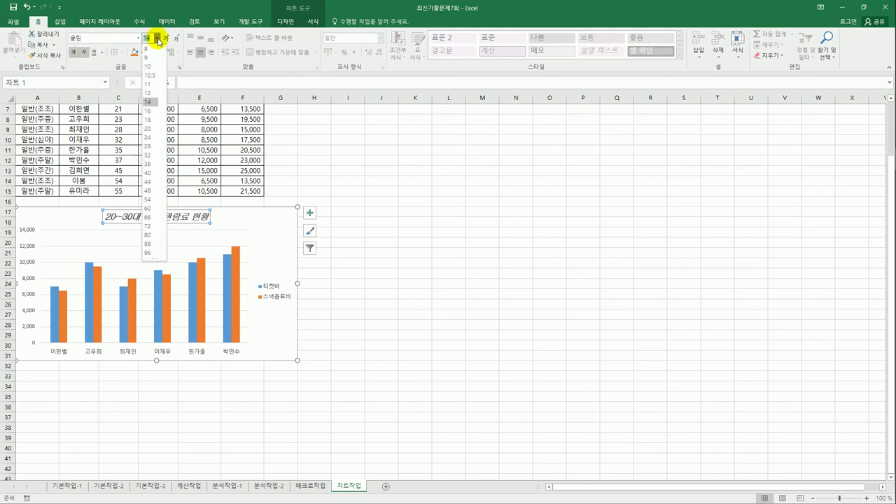
pyautogui.click(147, 111)
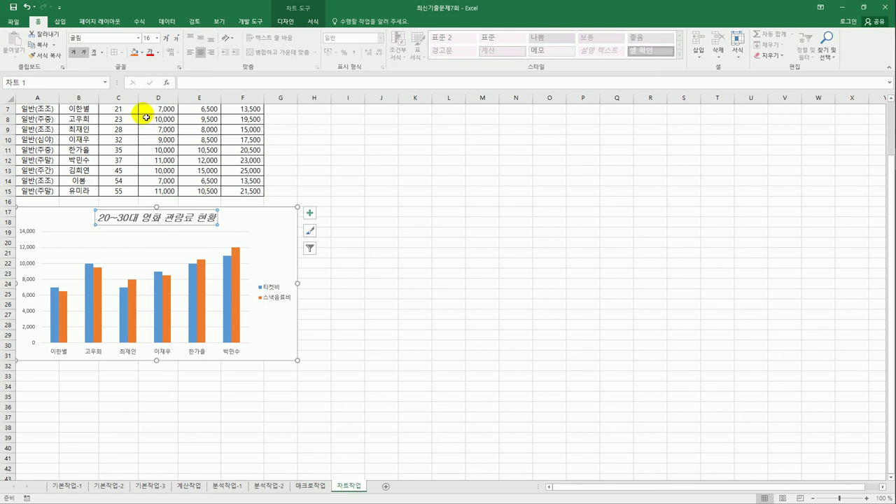
pyautogui.click(102, 54)
pyautogui.click(105, 73)
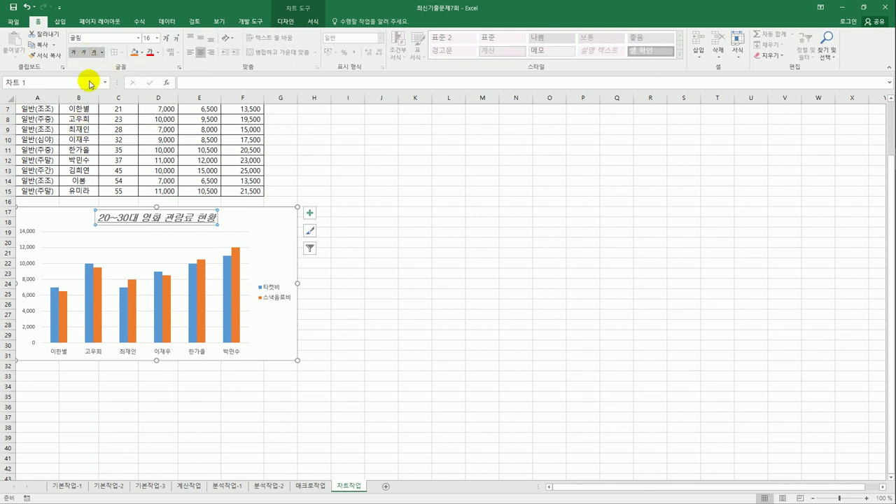
pyautogui.click(413, 307)
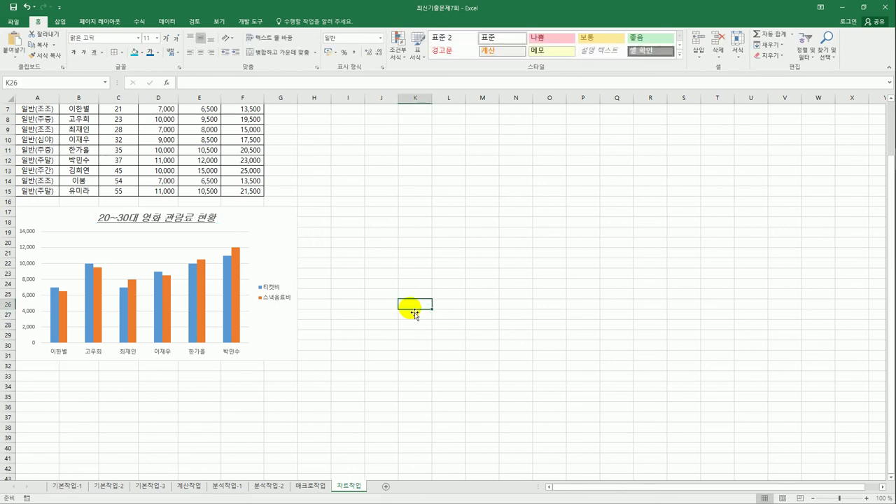
# - Set the maximum bound of the chart's vertical value axis to 12000
pyautogui.click(28, 235)
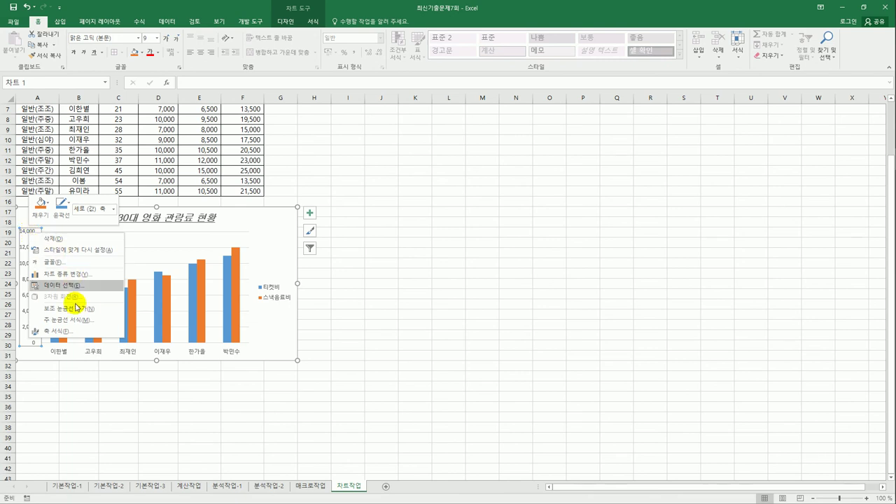
pyautogui.click(70, 330)
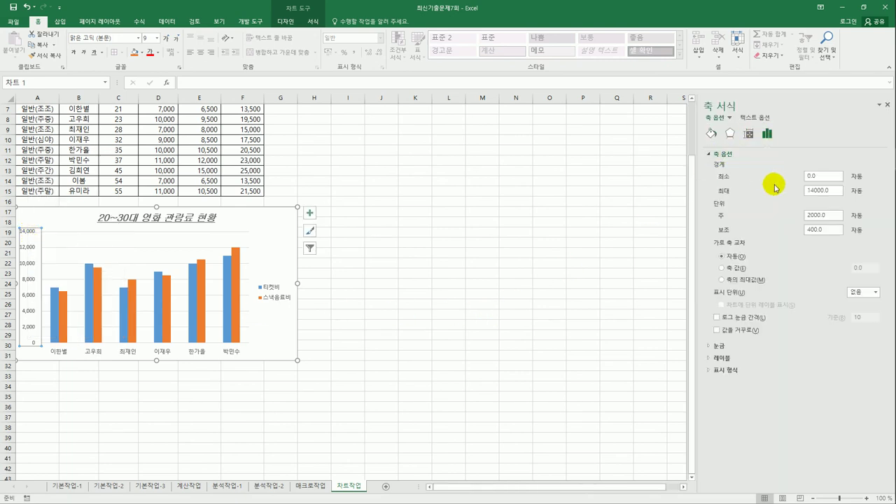
pyautogui.moveTo(834, 190); pyautogui.dragTo(789, 196)
pyautogui.write('12')
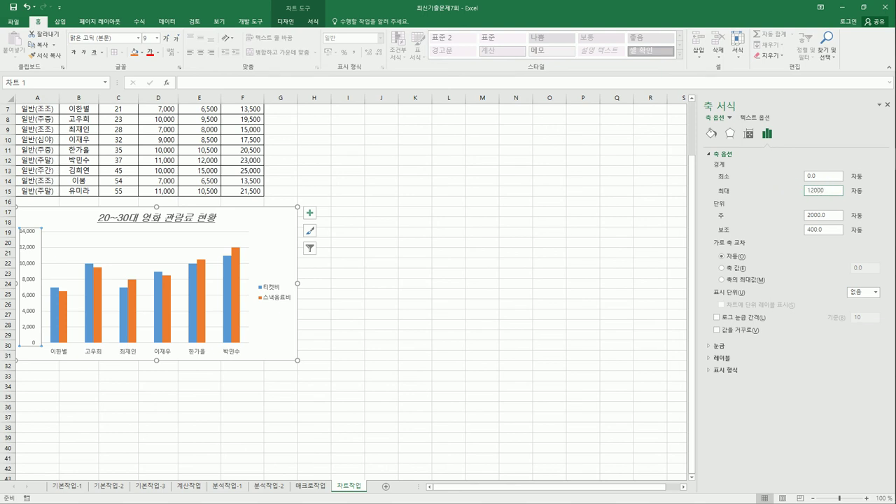
# - Add a data table without legend keys (범례 표지 없음) to the chart
pyautogui.click(312, 217)
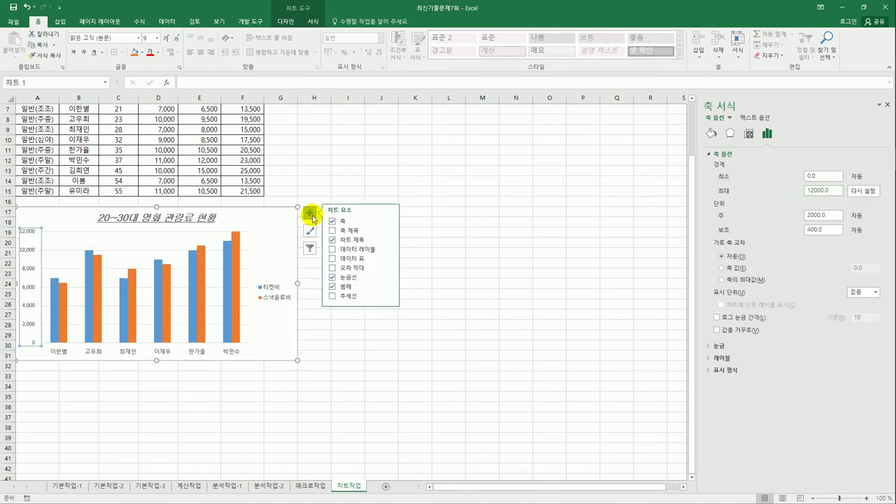
pyautogui.click(365, 261)
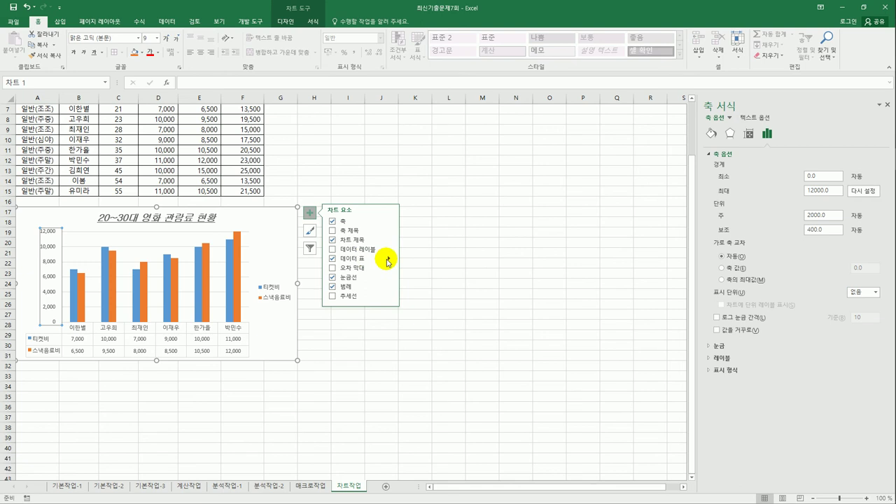
pyautogui.click(389, 259)
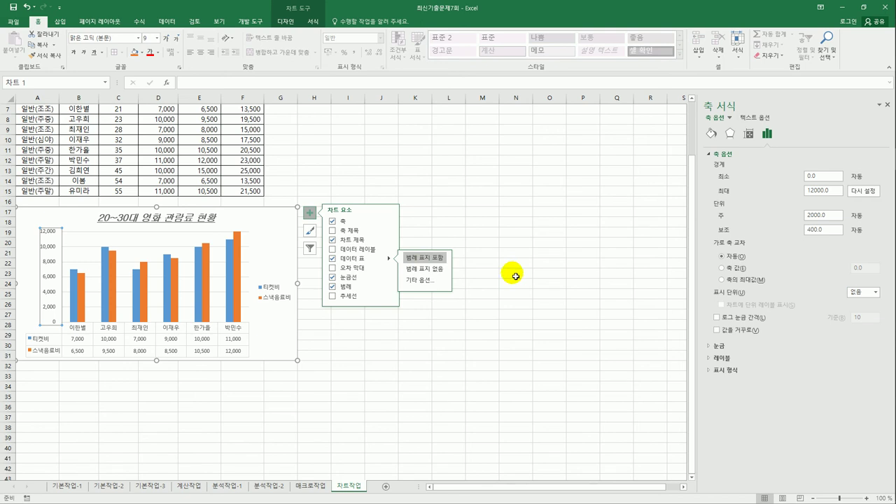
pyautogui.click(437, 272)
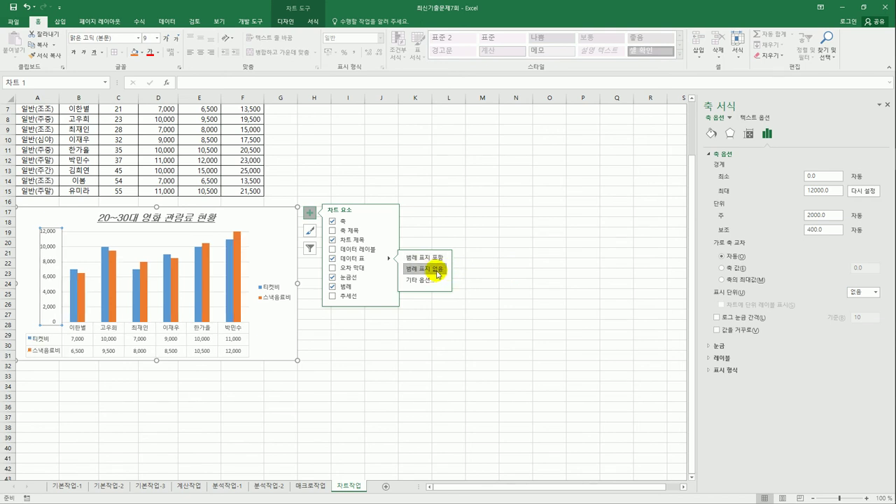
pyautogui.click(489, 286)
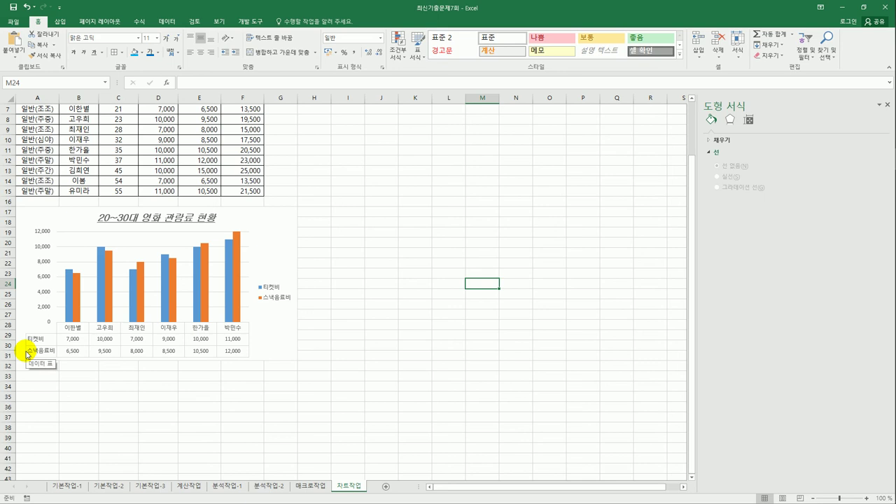
# - Give the chart area a 2 pt border with rounded corners
pyautogui.click(271, 233)
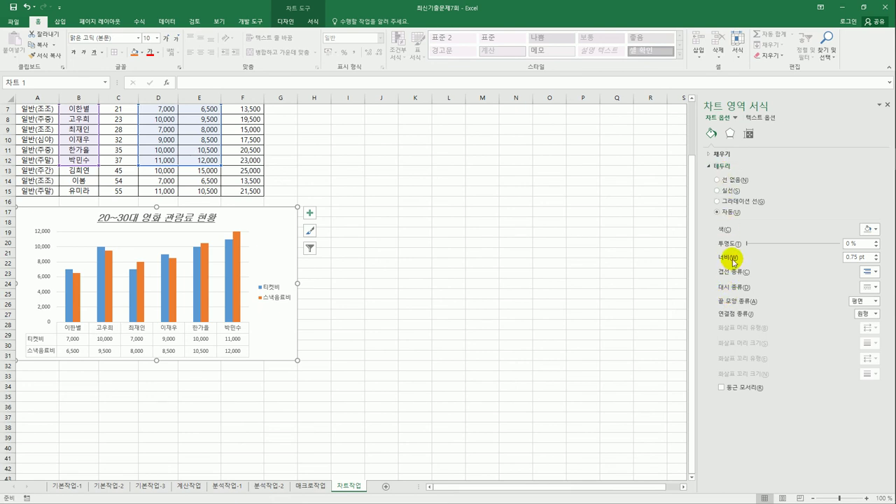
pyautogui.click(863, 257)
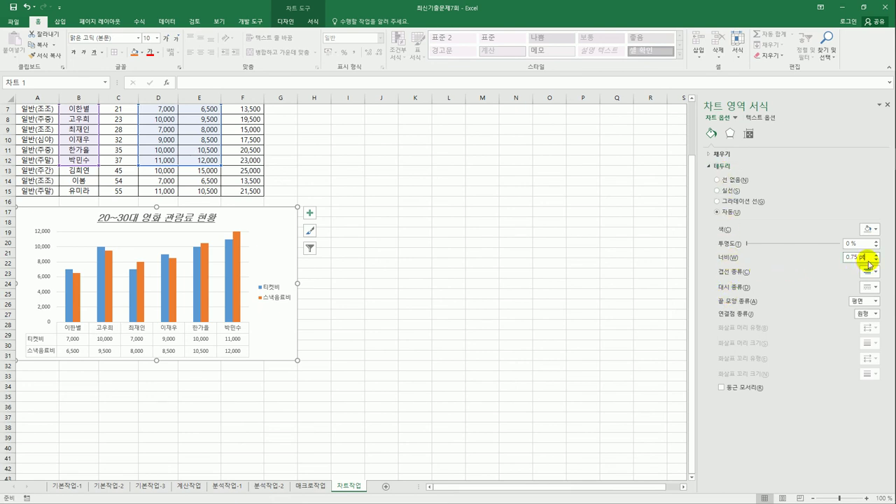
pyautogui.write('2')
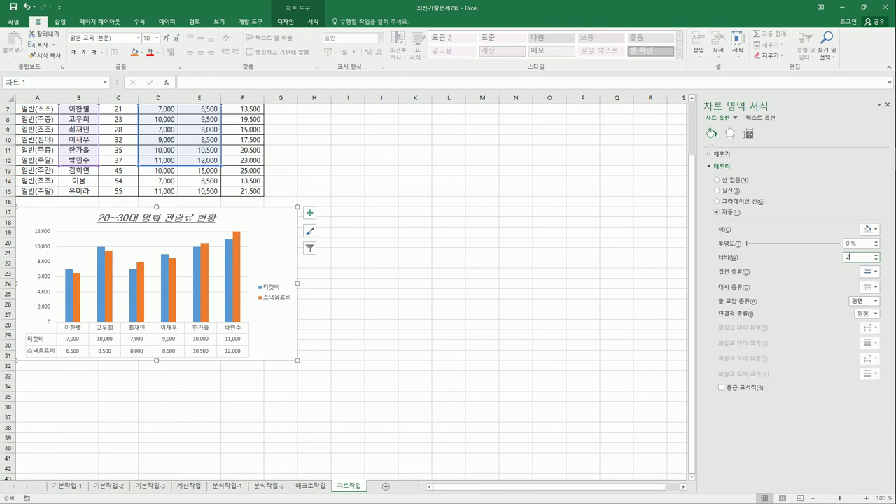
pyautogui.click(751, 388)
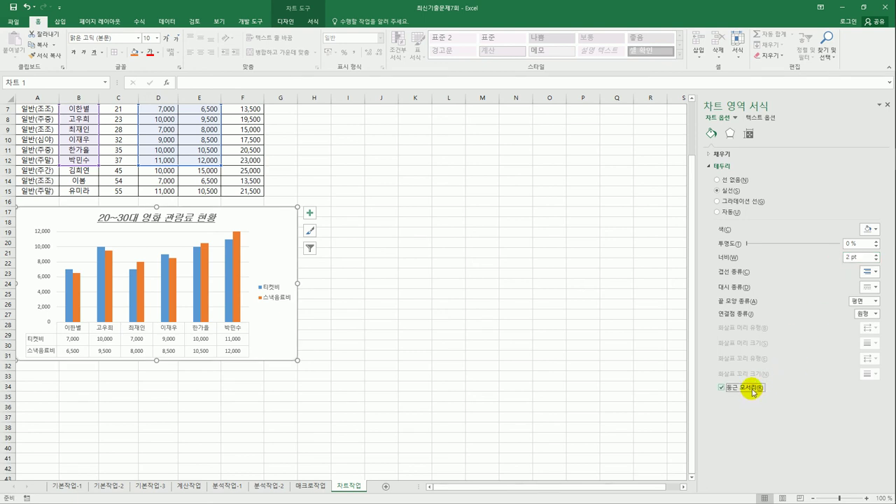
pyautogui.click(465, 384)
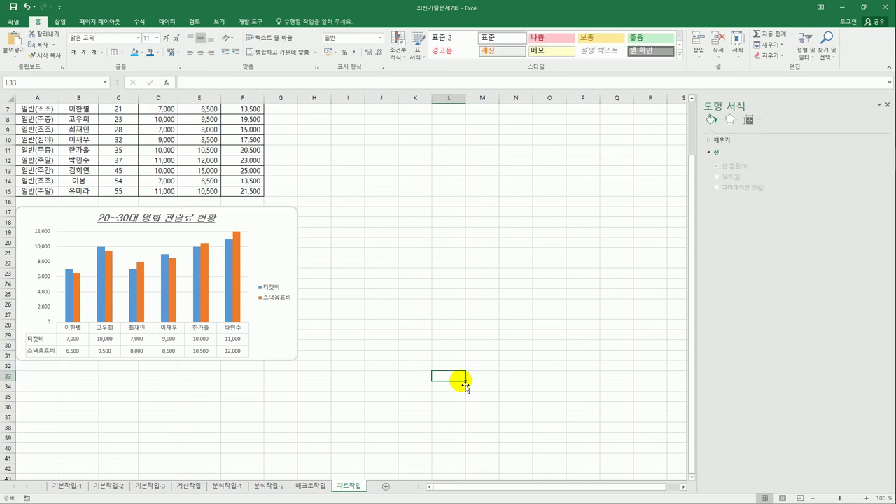